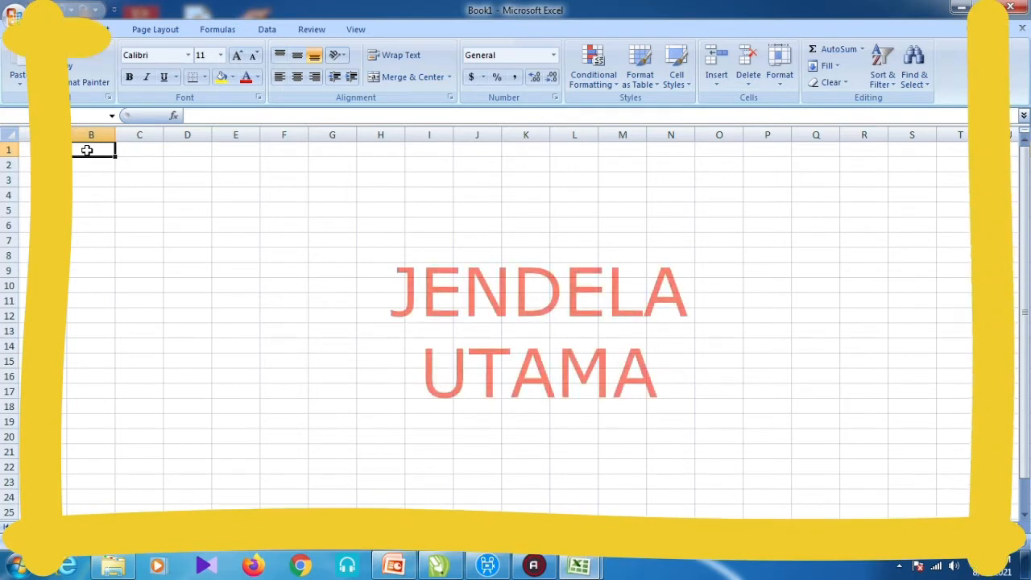
- Inspect the finished DAFTAR NILAI SISWA grade table on Sheet2 of tugas3b, returning to A1
{"action": "left_click", "coordinate": [87, 166]}
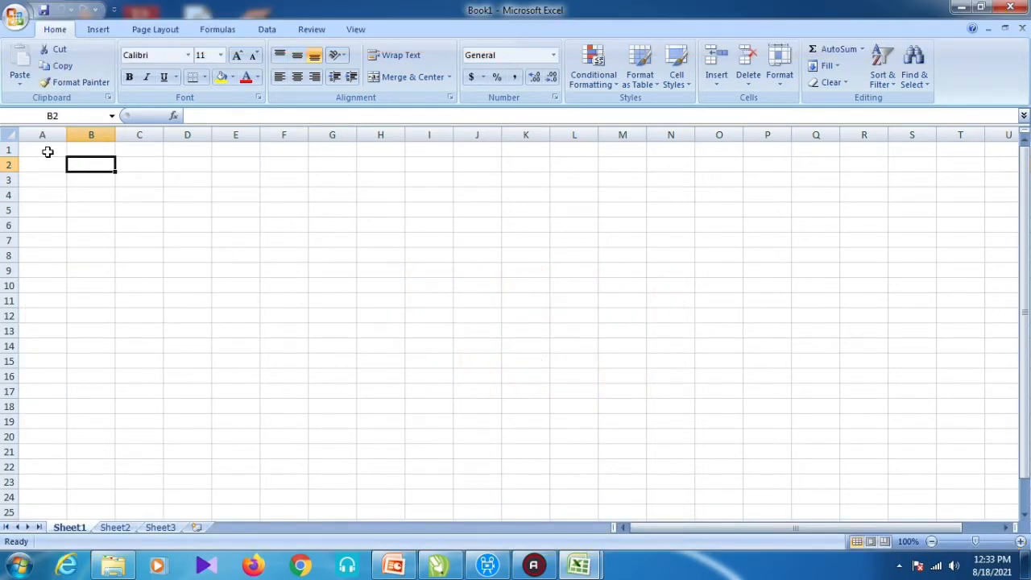
{"action": "left_click", "coordinate": [166, 295]}
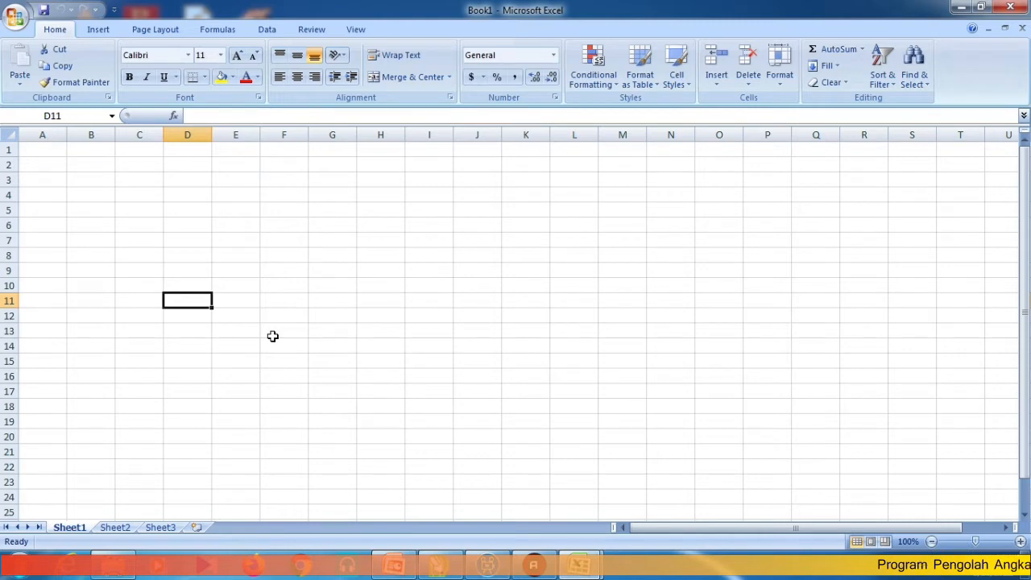
{"action": "key", "text": "ctrl+Home"}
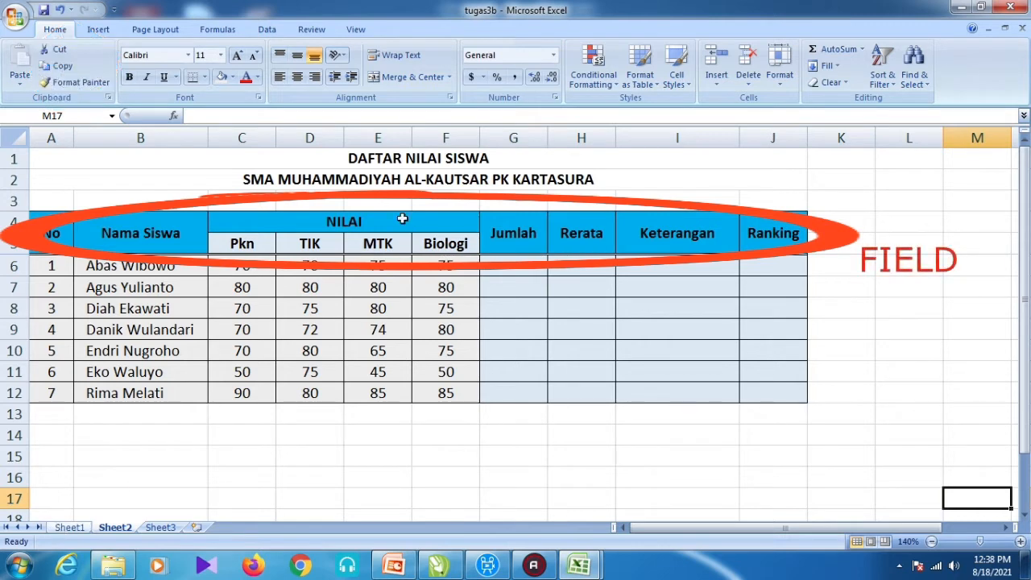
{"action": "left_click", "coordinate": [400, 163]}
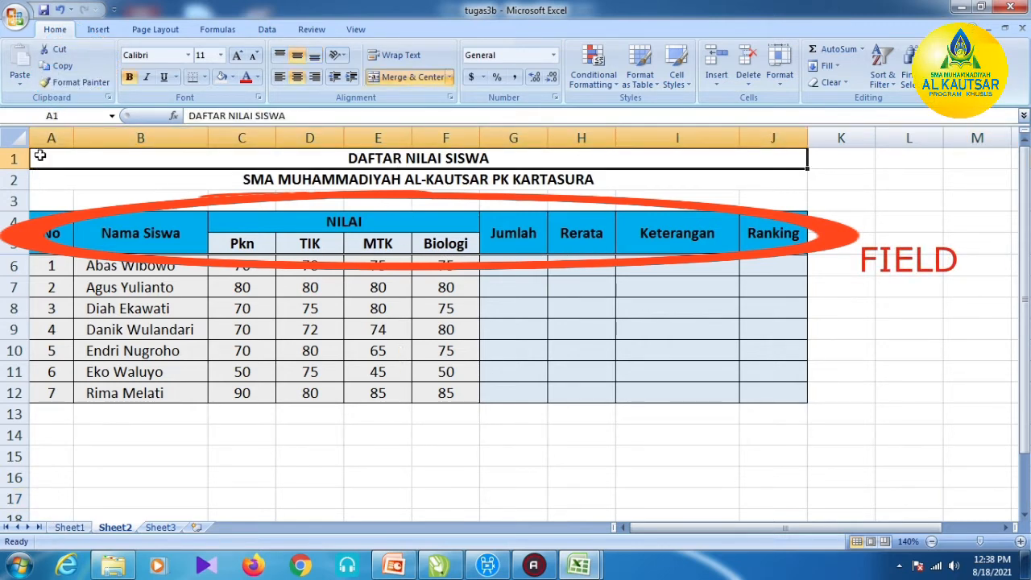
{"action": "left_click", "coordinate": [243, 179]}
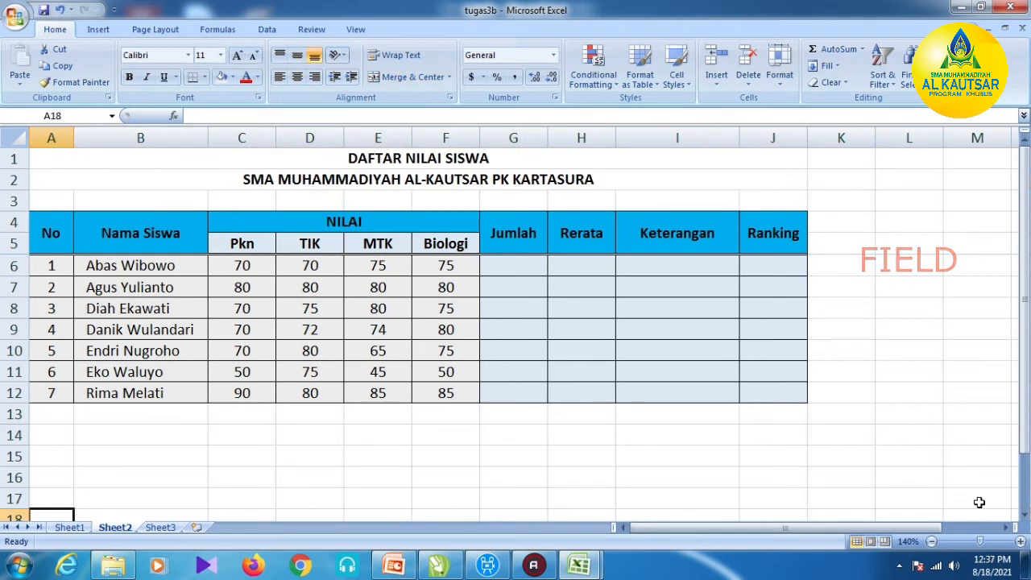
{"action": "left_click", "coordinate": [976, 495]}
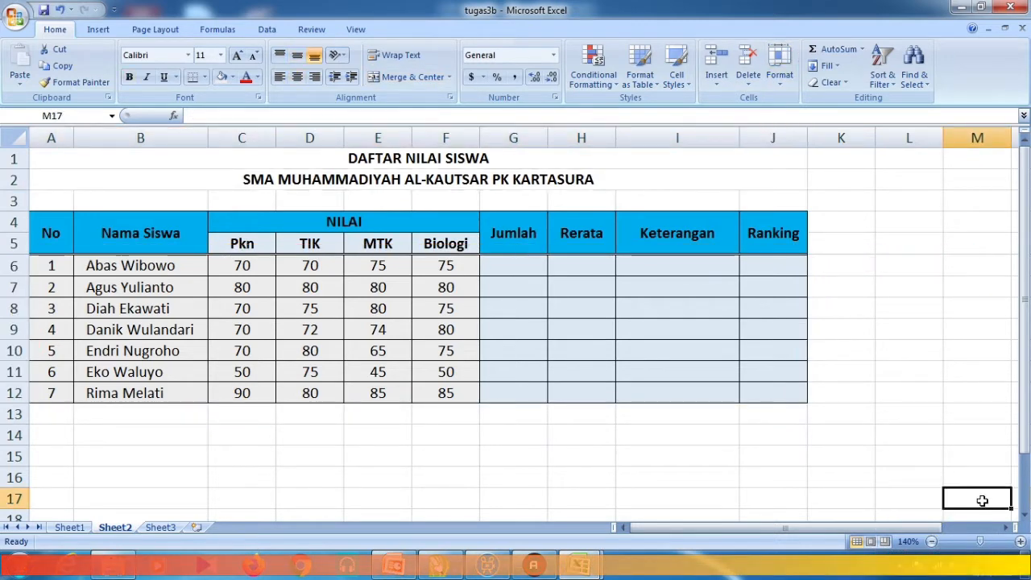
{"action": "left_click", "coordinate": [63, 529]}
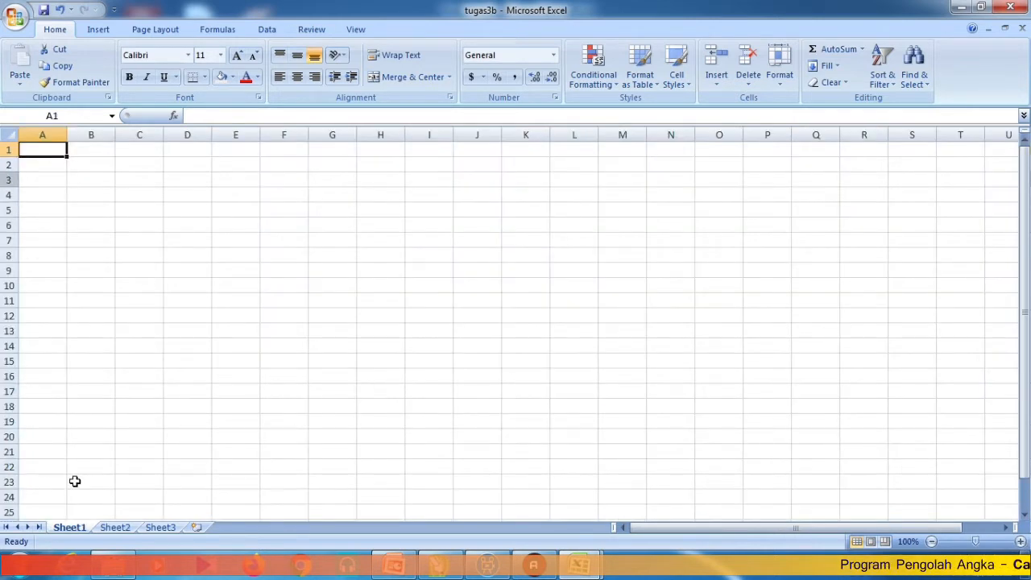
- On Sheet1, enter DAFTAR NILAI SISWA in A1 and SMA MUHAMMADIYAH AL-KAUTSAR PK KARTASURA in A2
{"action": "left_click", "coordinate": [117, 527]}
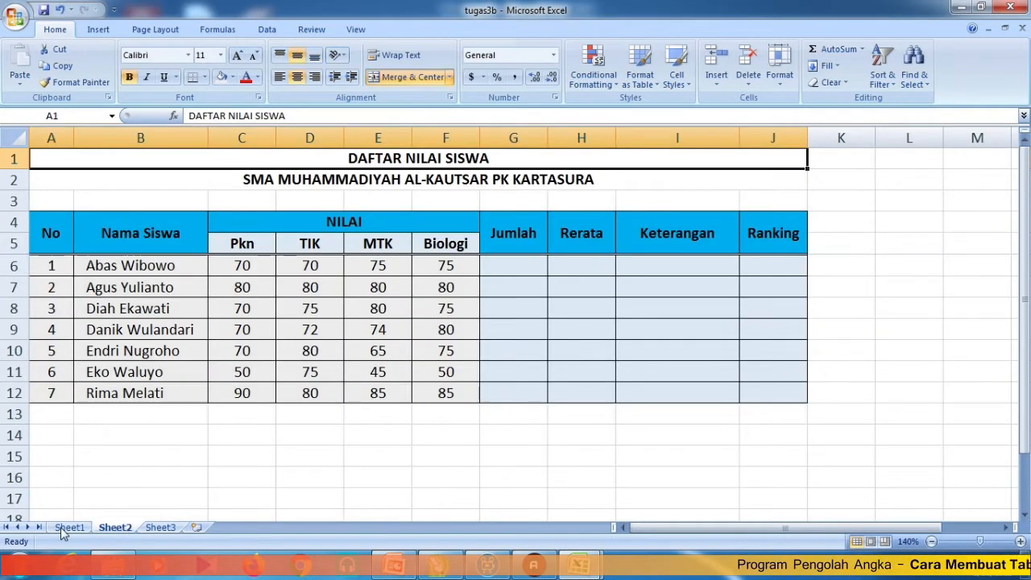
{"action": "left_click", "coordinate": [63, 528]}
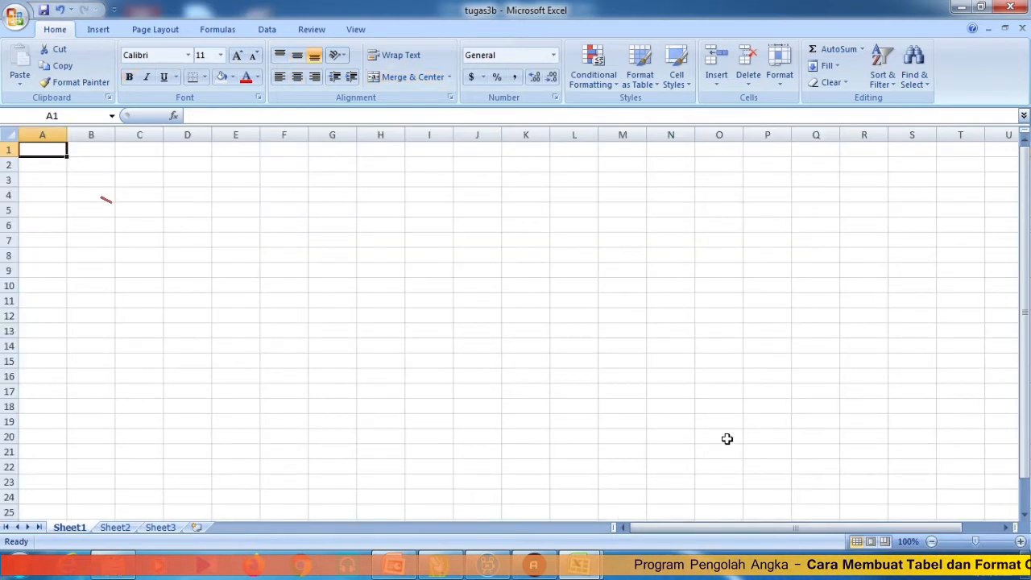
{"action": "type", "text": "DAFTAR NILAI SISWA"}
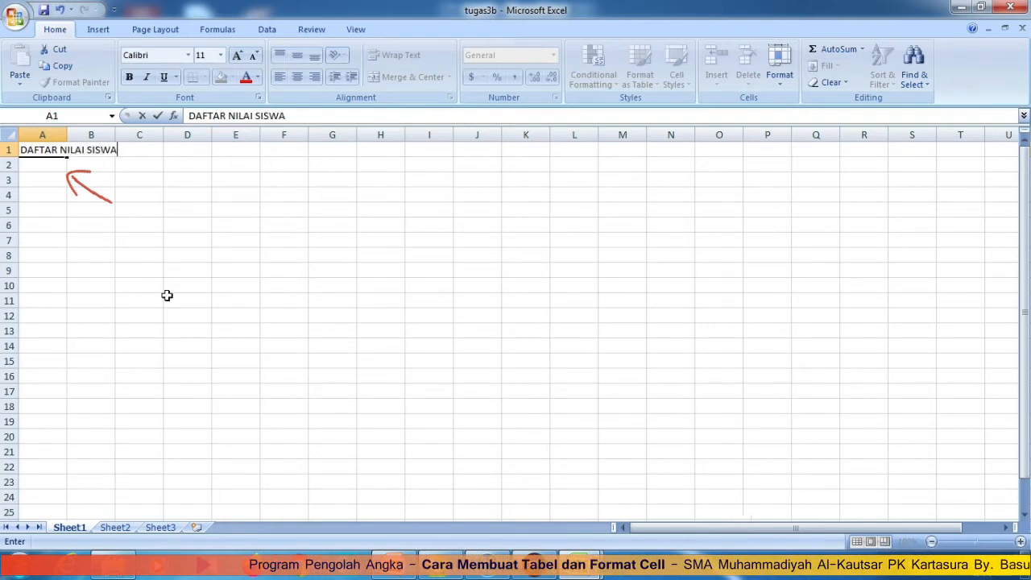
{"action": "left_click", "coordinate": [44, 165]}
{"action": "type", "text": "SMA "}
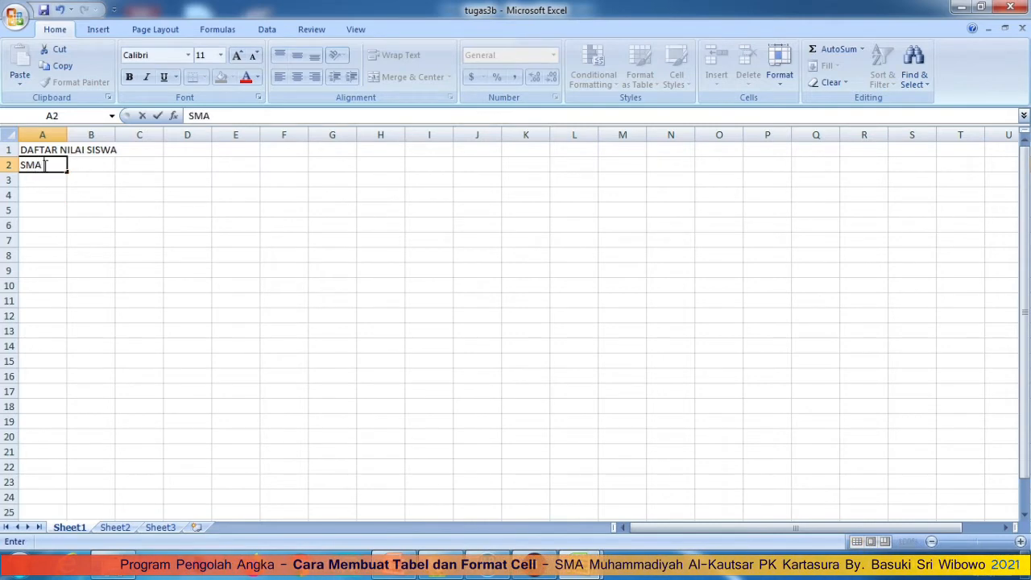
{"action": "type", "text": "MUHAMMADIYAH"}
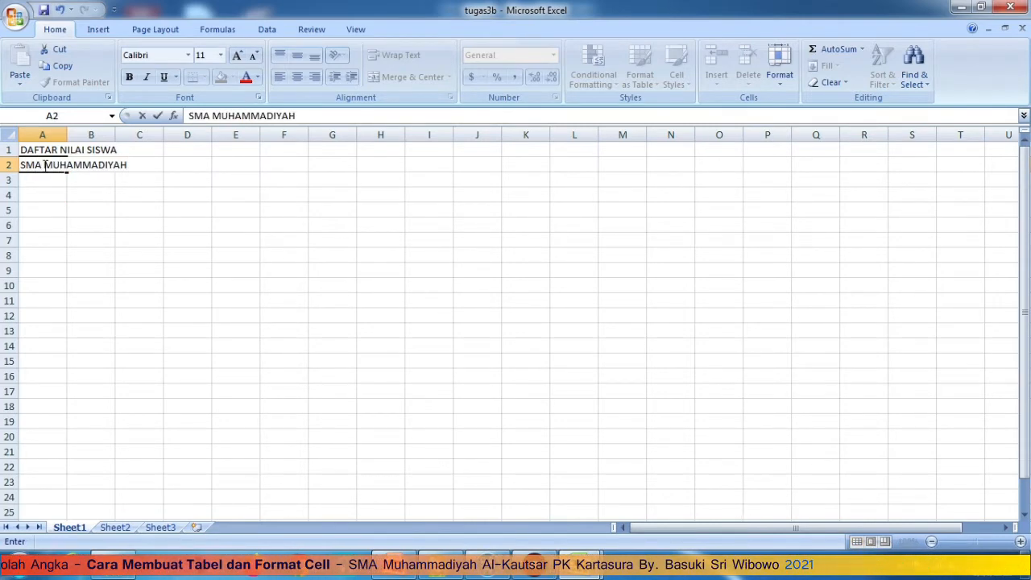
{"action": "type", "text": " AL-KAUTSA"}
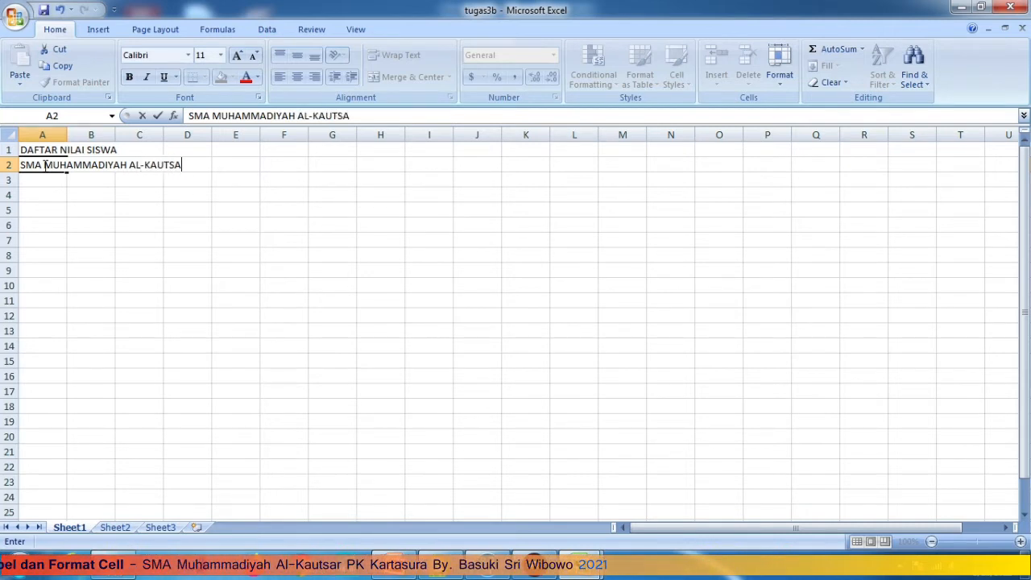
{"action": "type", "text": "R PK KARTASURA"}
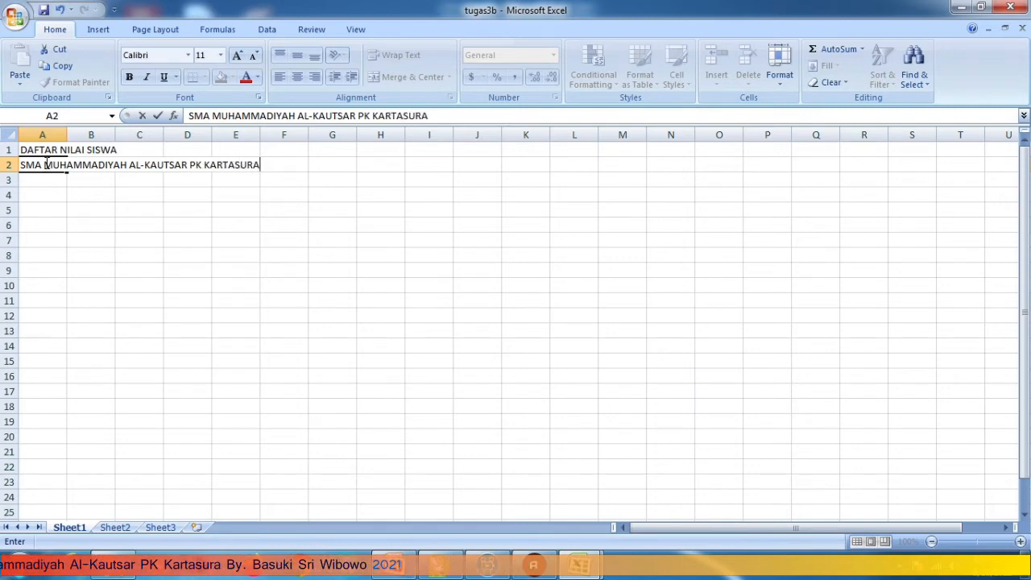
{"action": "key", "text": "Return"}
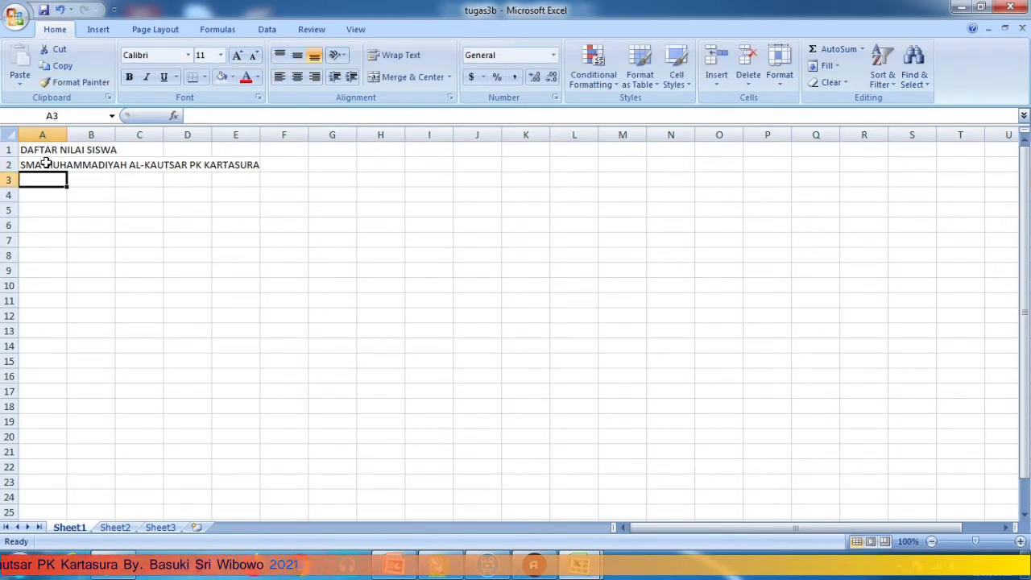
- Type the row 4 headings No, Nama Siswa and NILAI in A4, B4 and C4
{"action": "key", "text": "Return"}
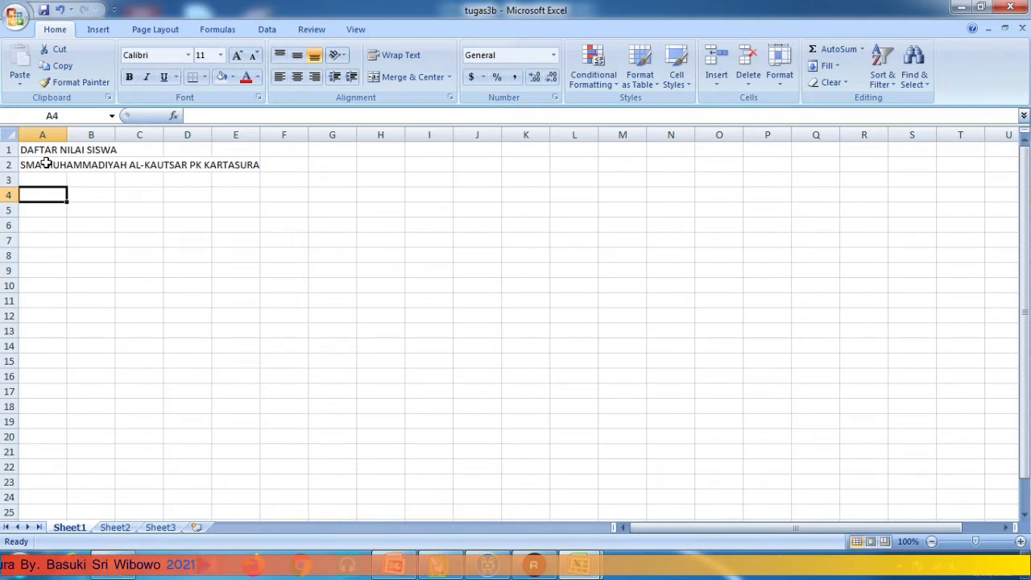
{"action": "type", "text": "n"}
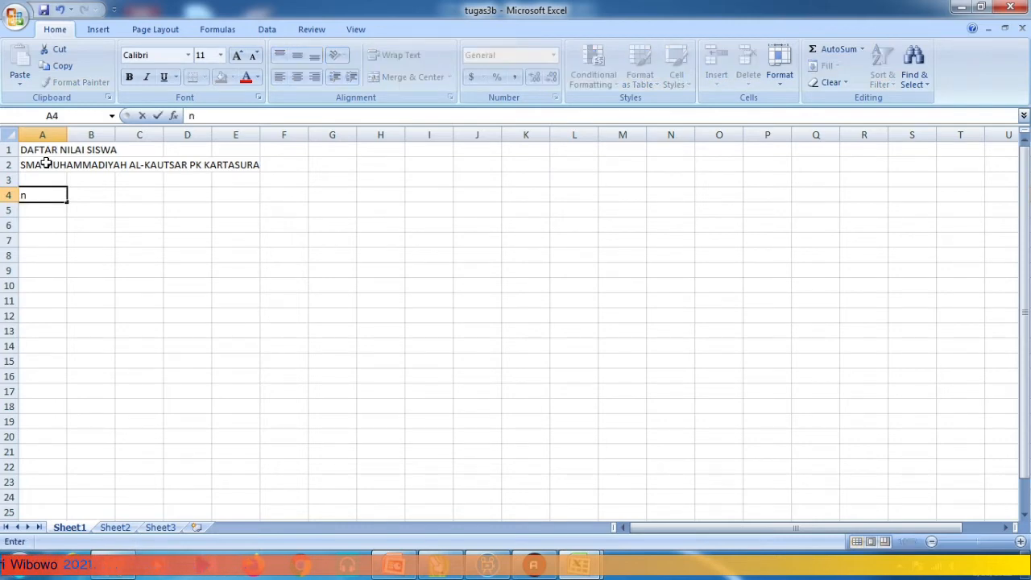
{"action": "type", "text": "No"}
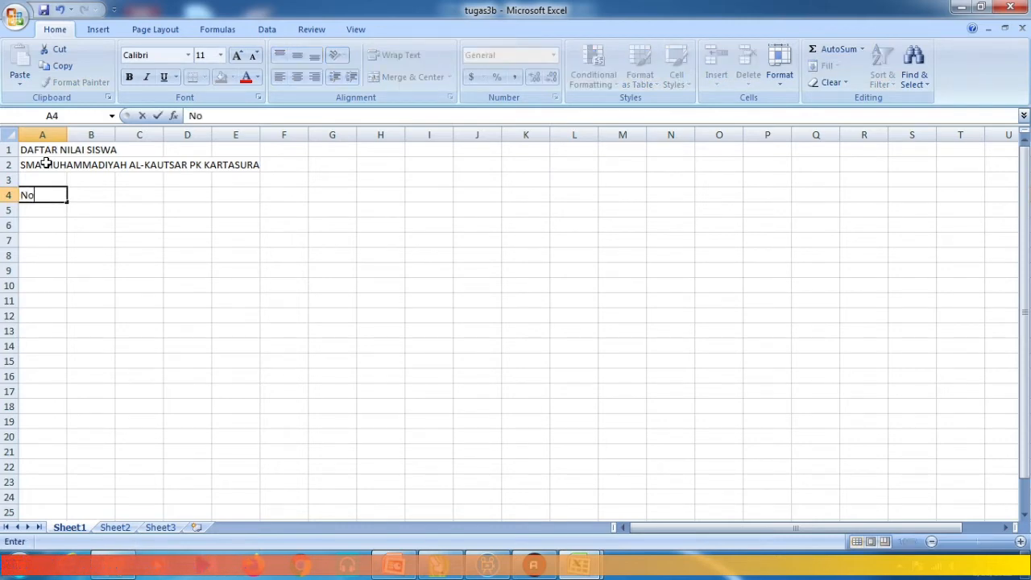
{"action": "key", "text": "Return"}
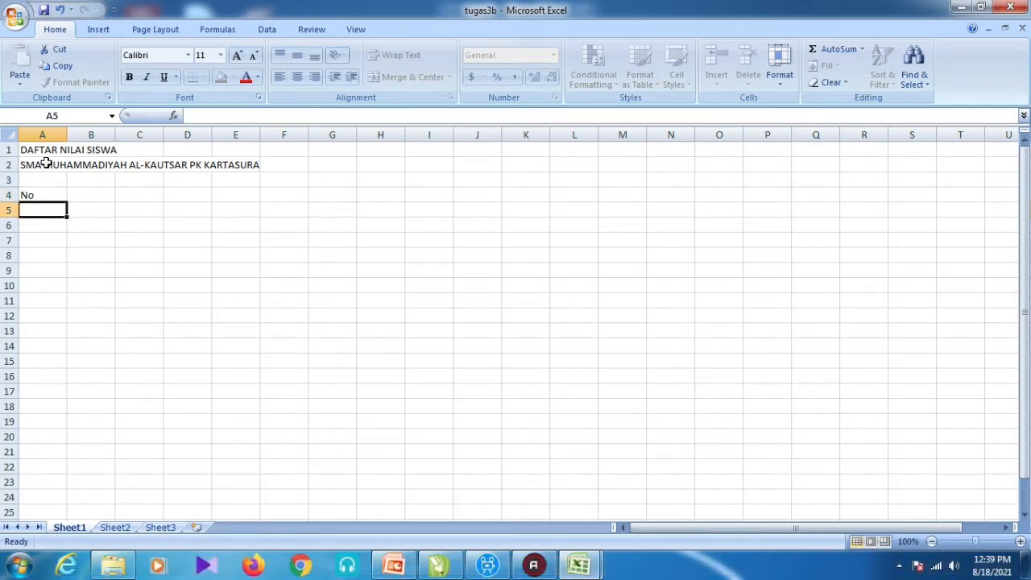
{"action": "key", "text": "Right"}
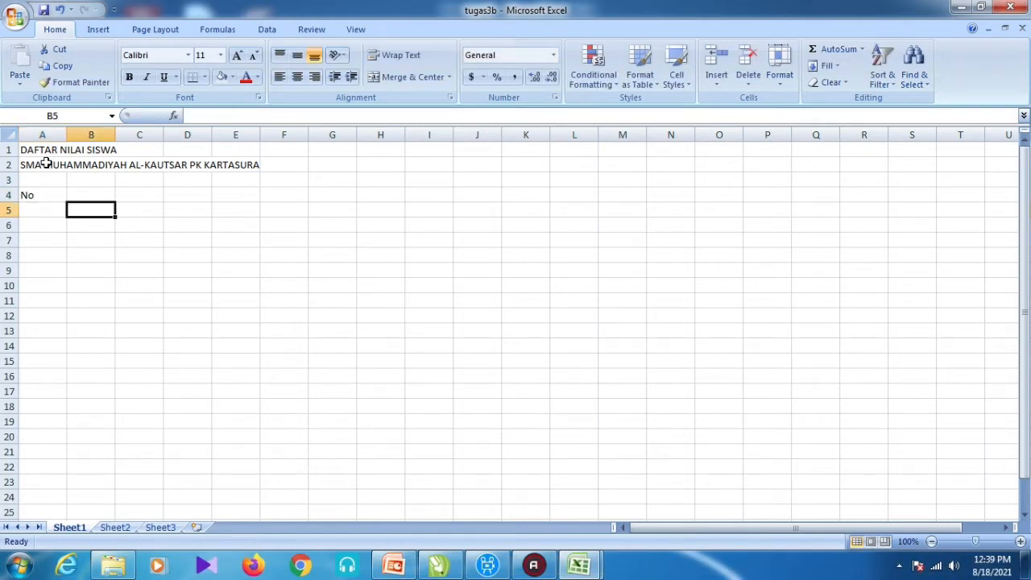
{"action": "key", "text": "Up"}
{"action": "type", "text": "Nama"}
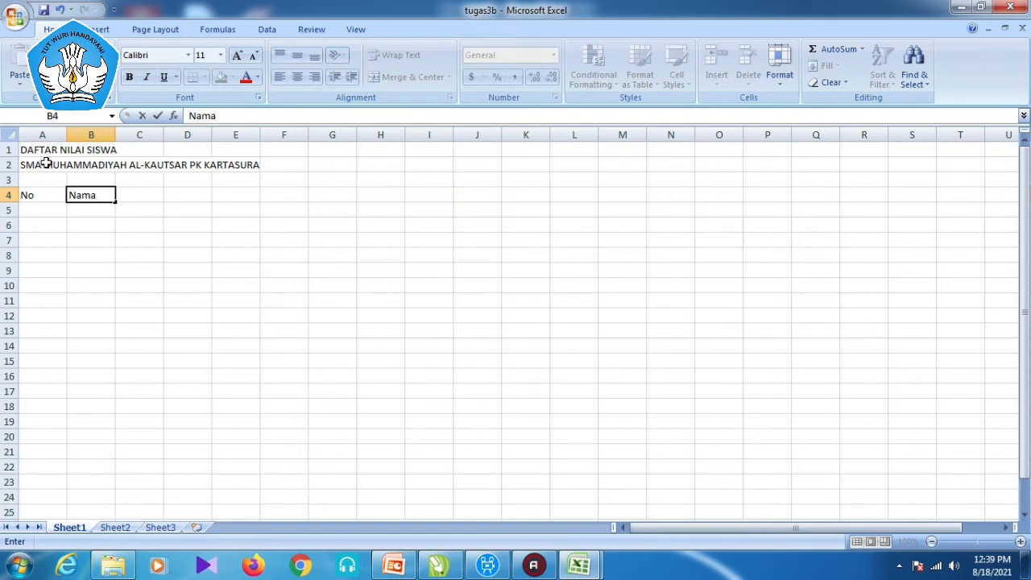
{"action": "type", "text": " Siswa"}
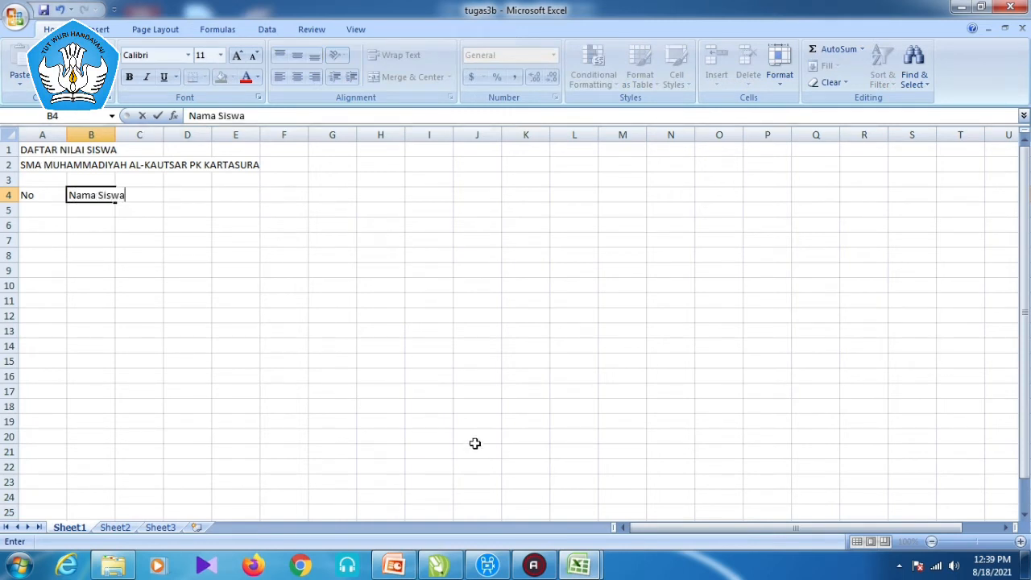
{"action": "key", "text": "Tab"}
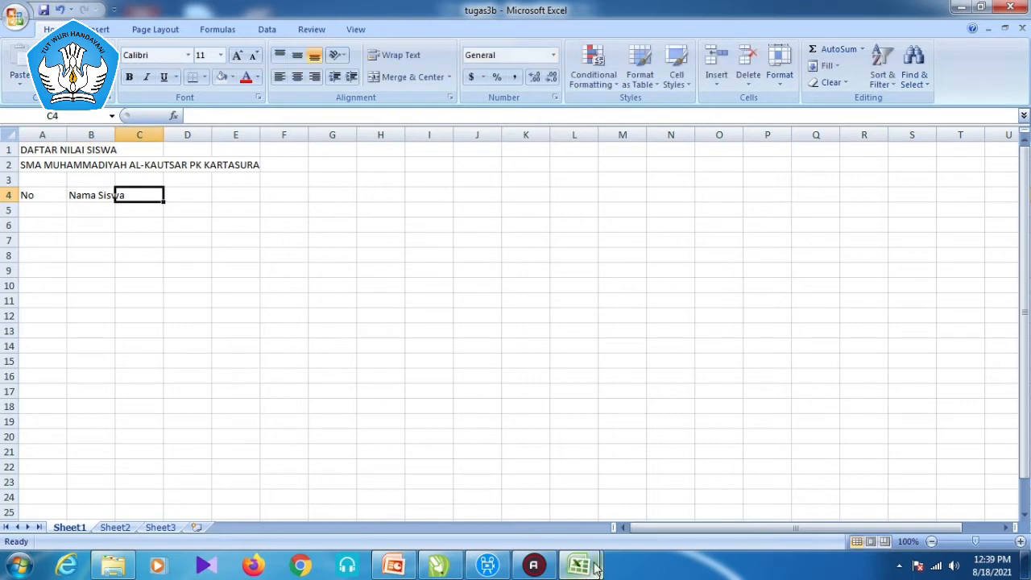
{"action": "left_click", "coordinate": [578, 564]}
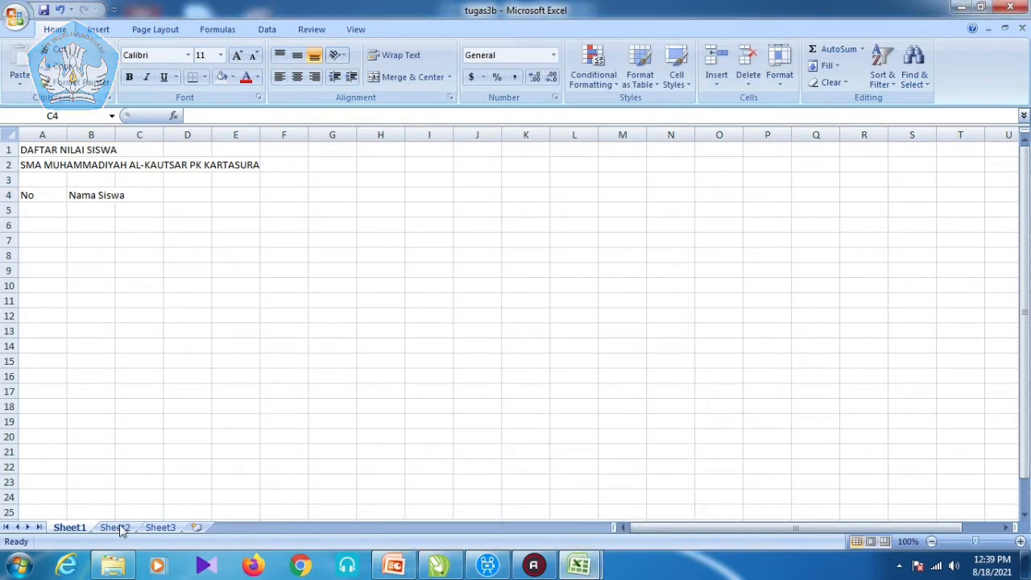
{"action": "left_click", "coordinate": [188, 195]}
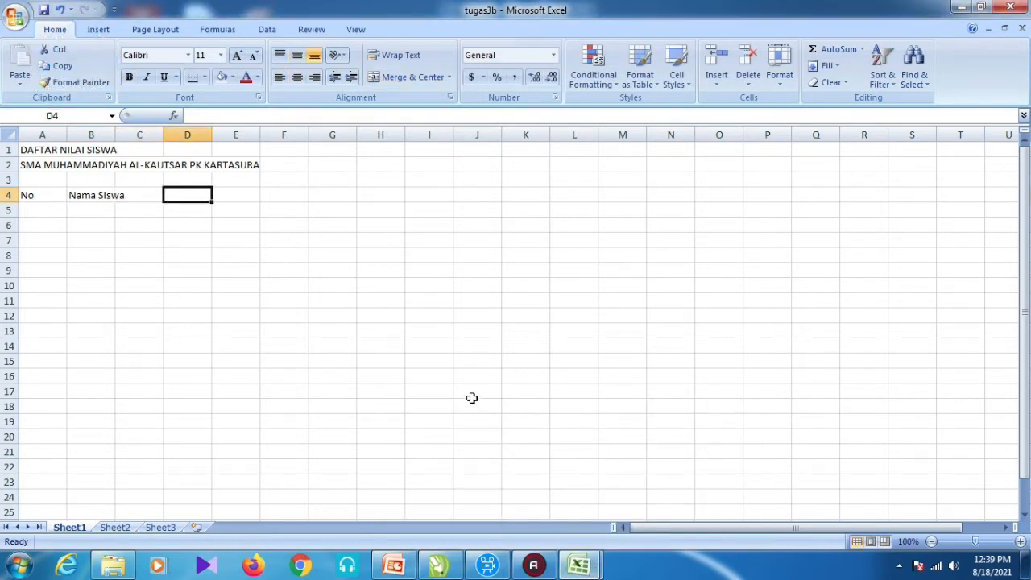
{"action": "left_click", "coordinate": [151, 194]}
{"action": "type", "text": "N"}
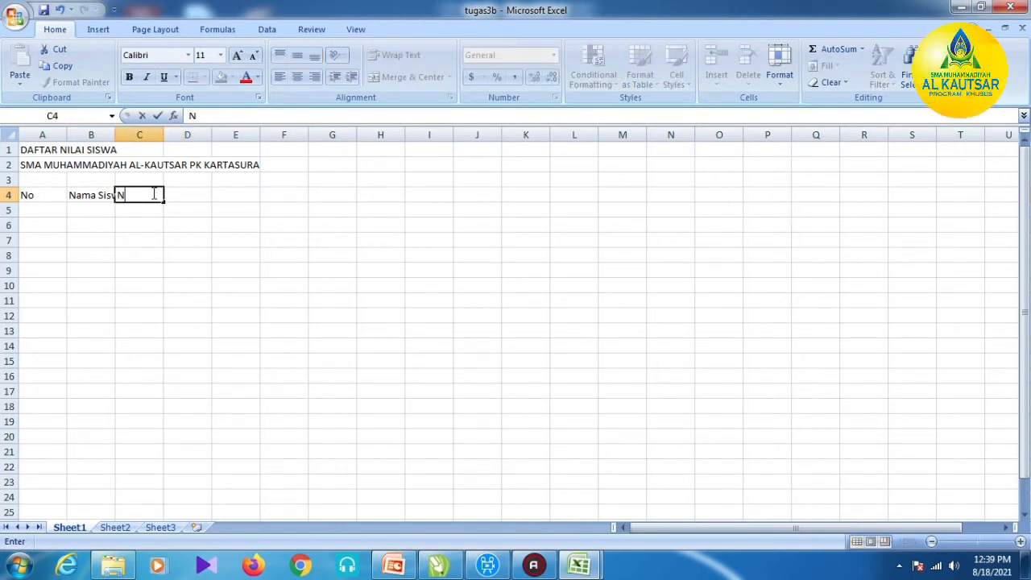
{"action": "type", "text": "ILAI"}
{"action": "key", "text": "Return"}
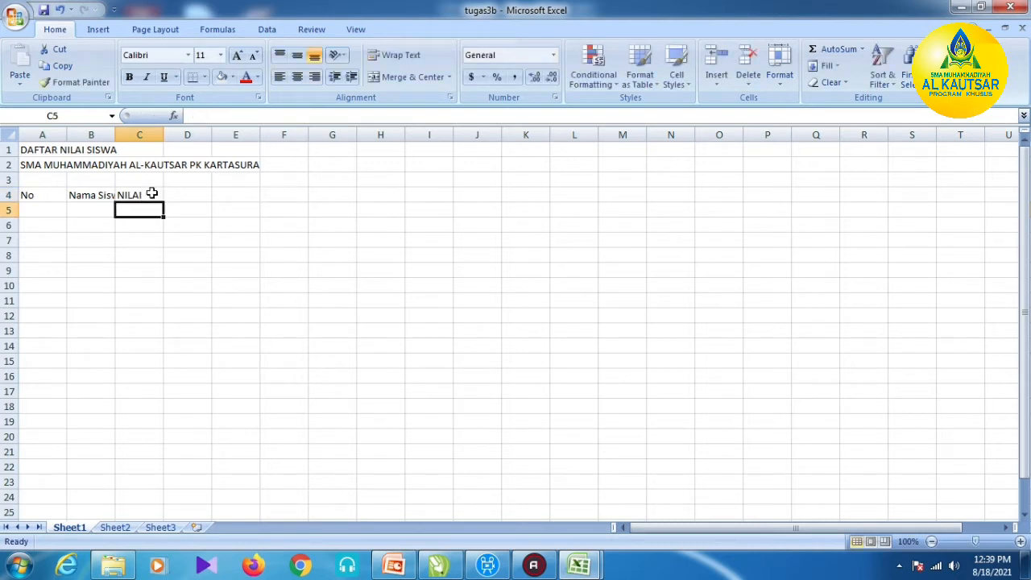
- Enter the subject headings PKn, TIK, MTK and Biologi in C5 through F5
{"action": "type", "text": "PKn"}
{"action": "key", "text": "Tab"}
{"action": "type", "text": "T"}
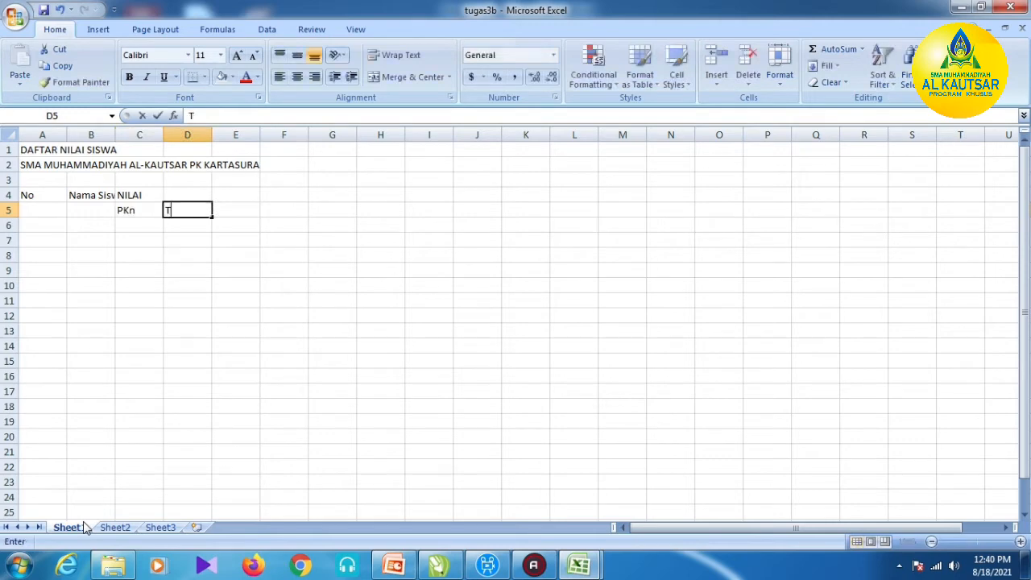
{"action": "key", "text": "Tab"}
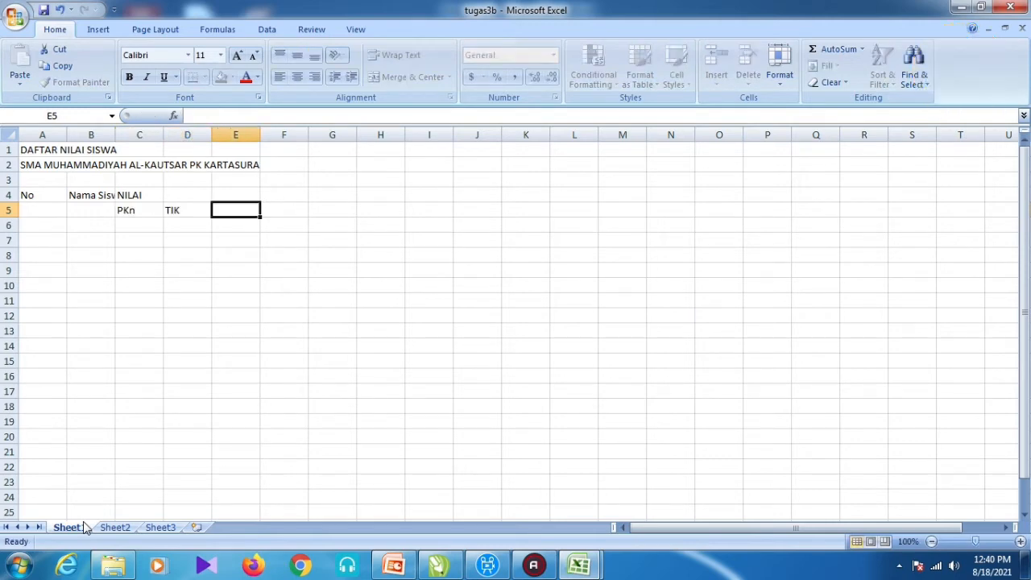
{"action": "type", "text": "MTK"}
{"action": "key", "text": "Tab"}
{"action": "type", "text": "B"}
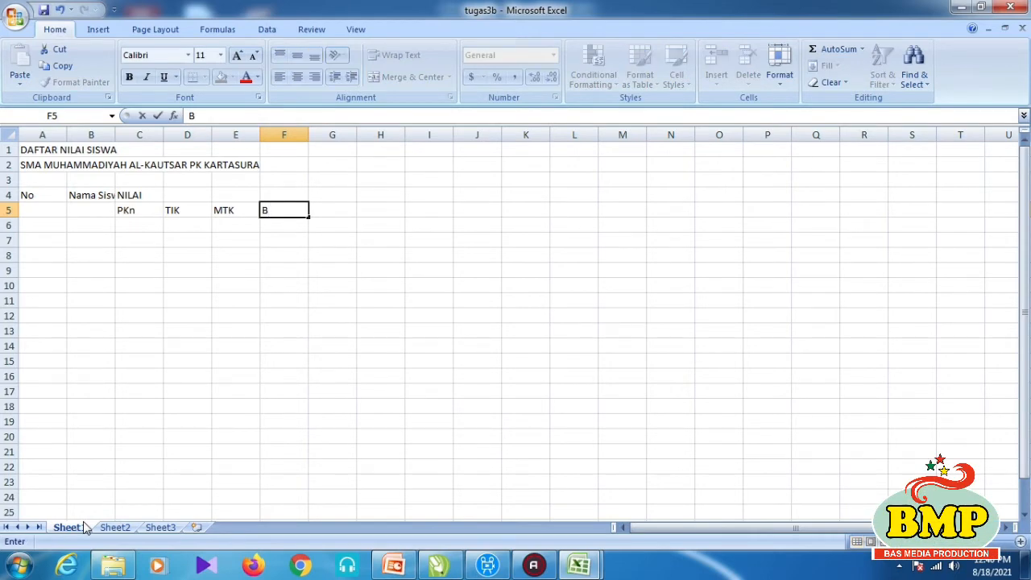
{"action": "type", "text": "iologi"}
{"action": "left_click", "coordinate": [403, 389]}
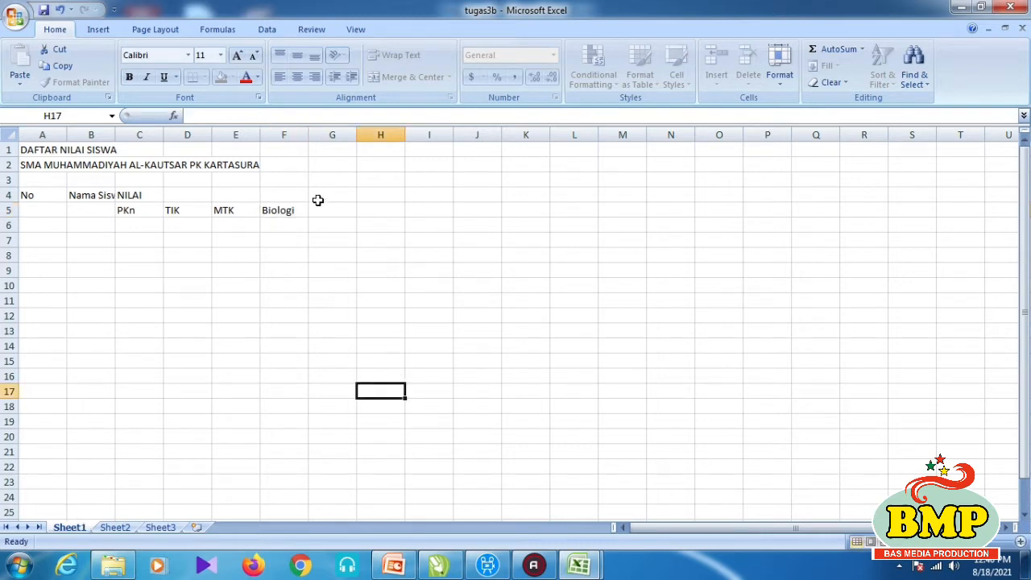
- Put Jumlah, Rerata, Keterangan and Rangking in G4:J4, then view the Sheet2 reference table
{"action": "left_click", "coordinate": [318, 201]}
{"action": "type", "text": "Jumla"}
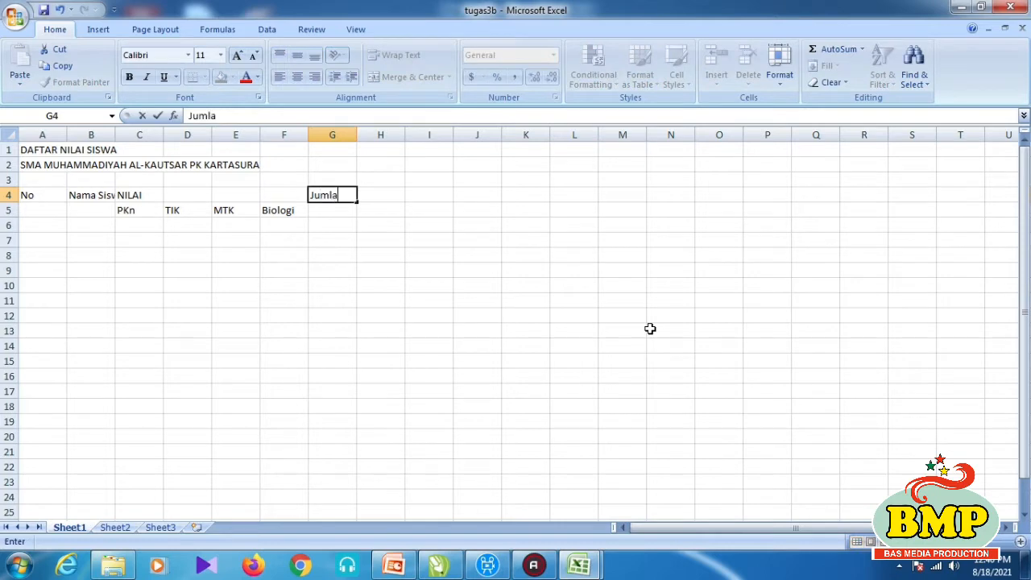
{"action": "key", "text": "Tab"}
{"action": "type", "text": "Rerata"}
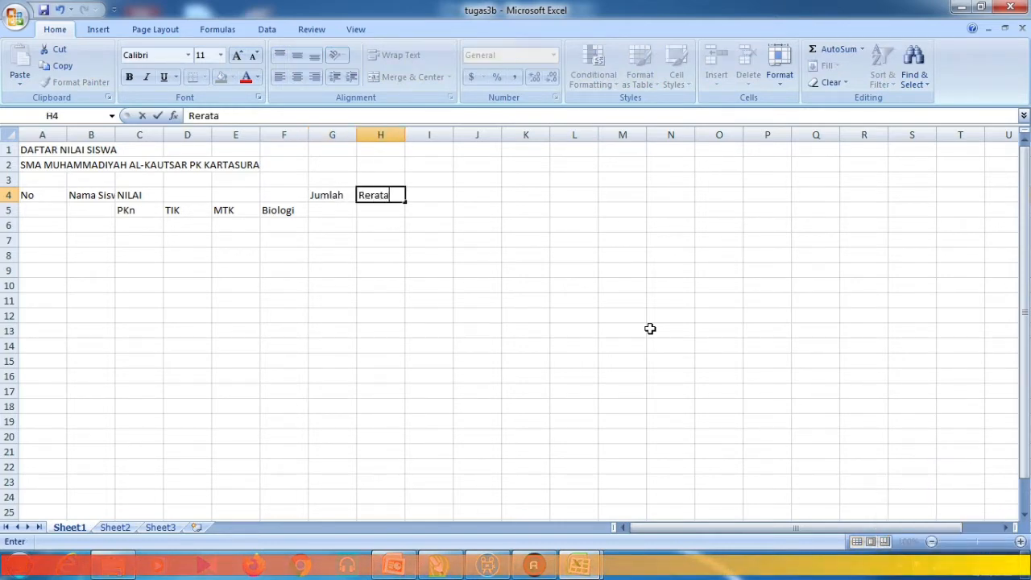
{"action": "key", "text": "Tab"}
{"action": "type", "text": "Kete"}
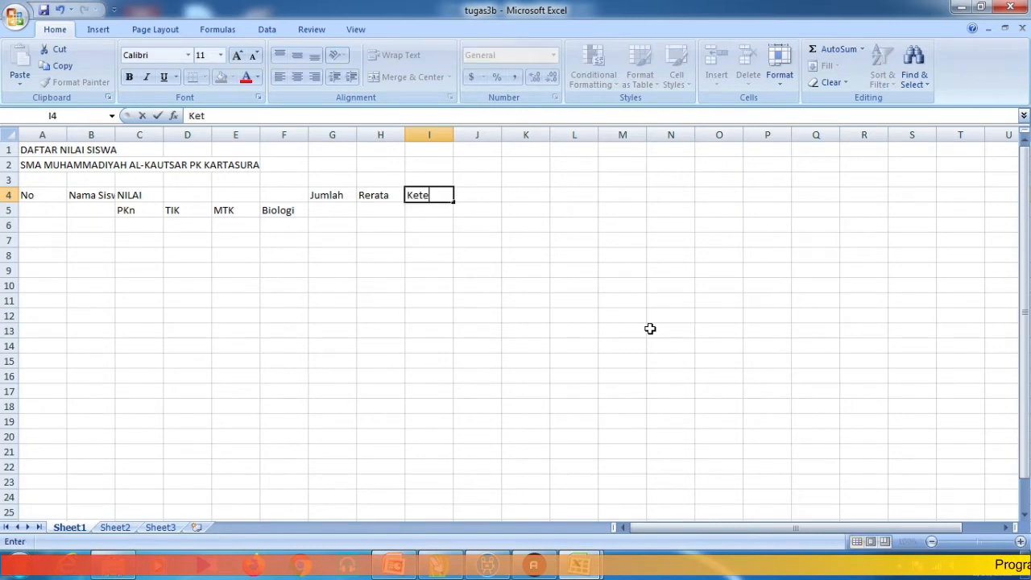
{"action": "type", "text": "rangan"}
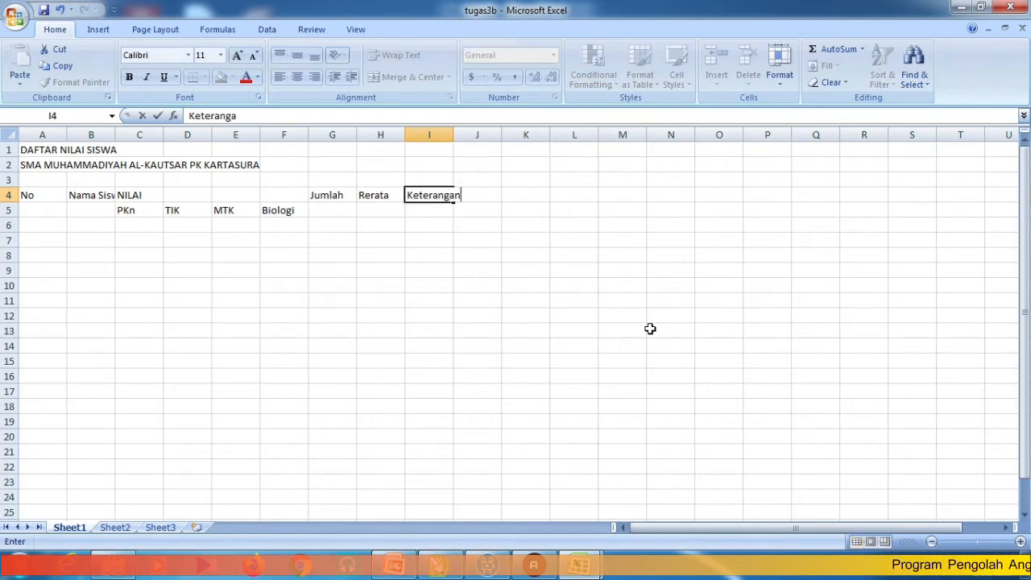
{"action": "key", "text": "Tab"}
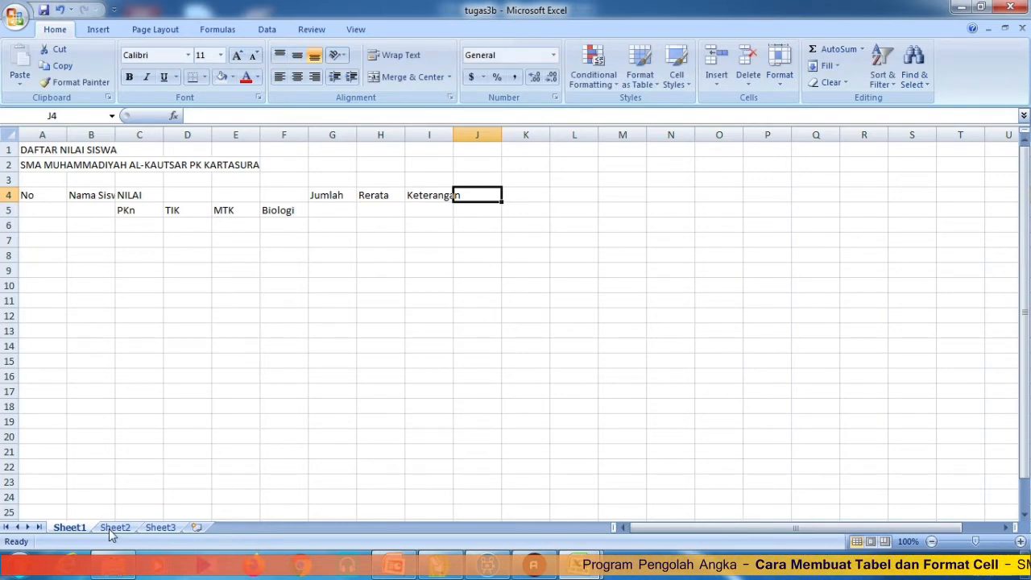
{"action": "type", "text": "Rangkin"}
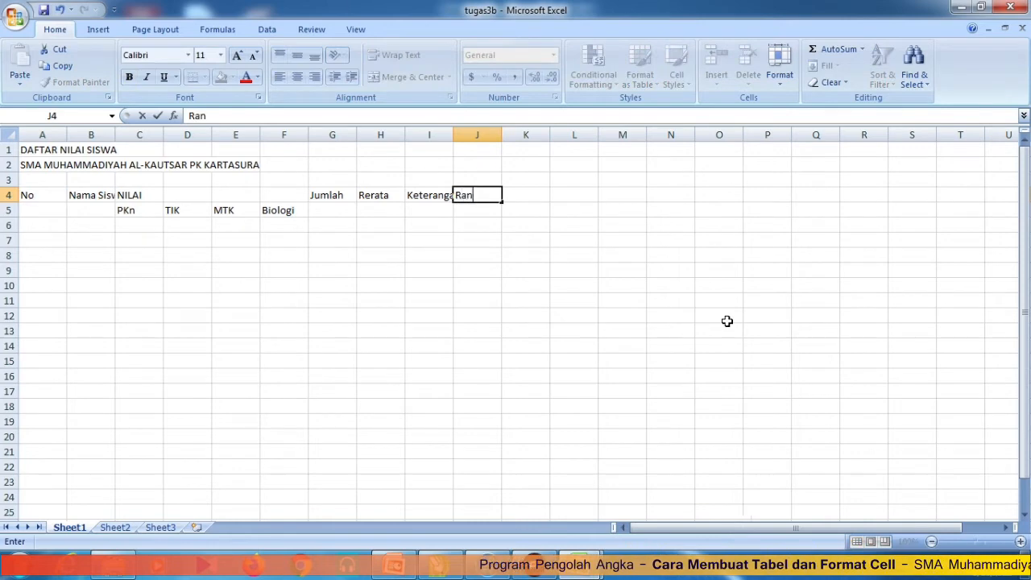
{"action": "type", "text": "g"}
{"action": "left_click", "coordinate": [735, 322]}
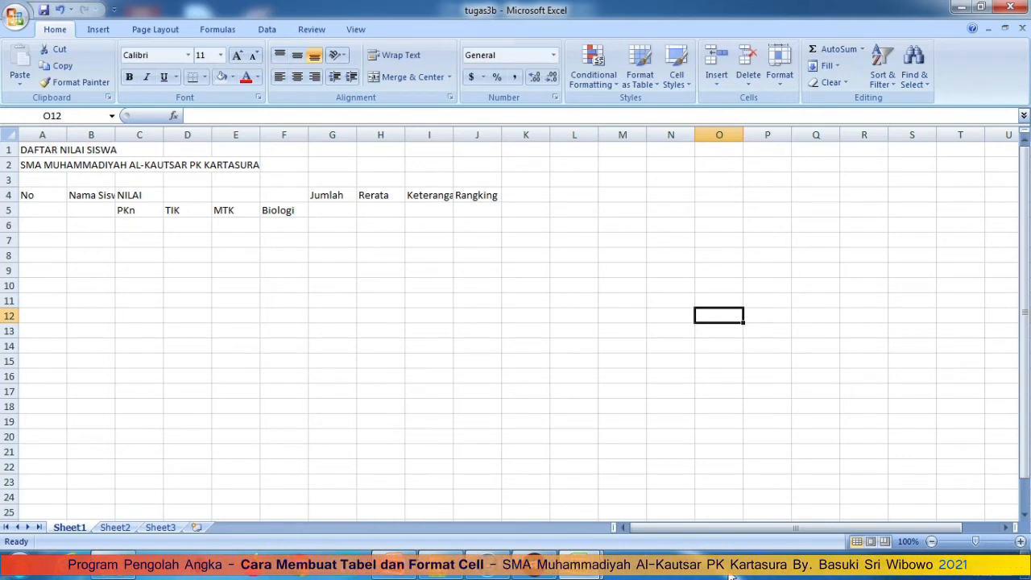
{"action": "left_click", "coordinate": [40, 224]}
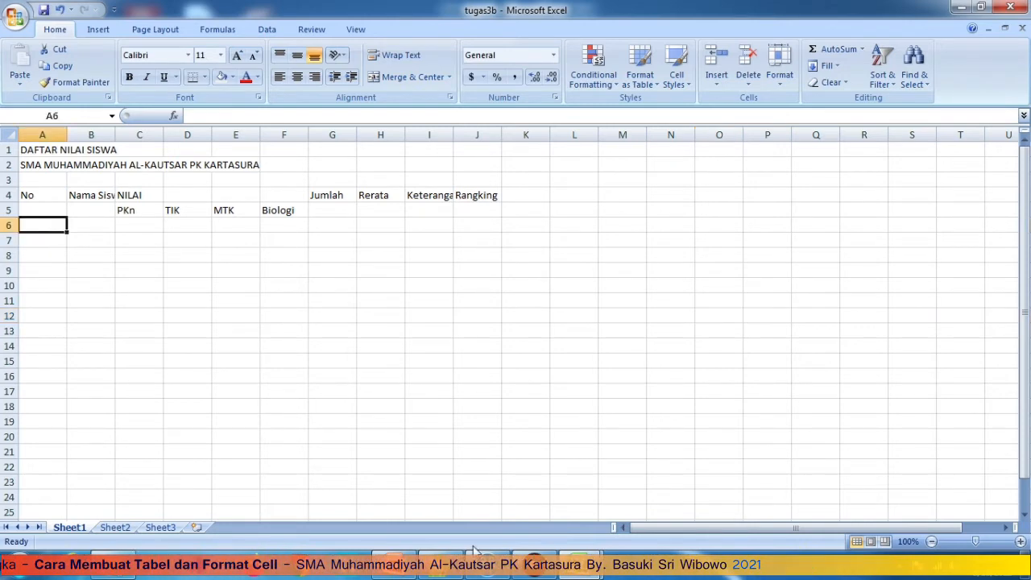
{"action": "left_click", "coordinate": [116, 530]}
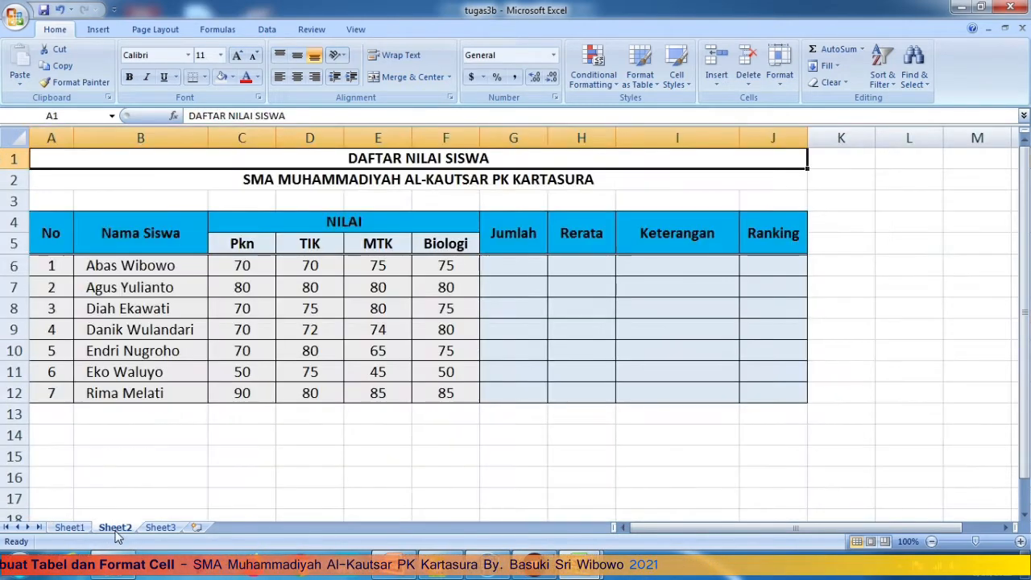
- Enter 1 and 2 in A6:A7 on Sheet1 and fill the series down to 7 in A12
{"action": "left_click", "coordinate": [69, 528]}
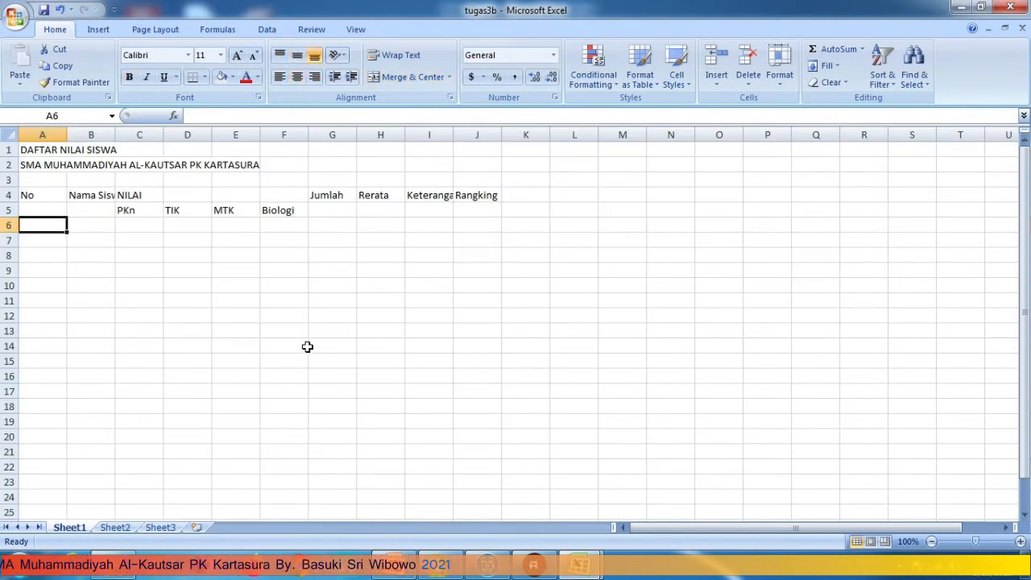
{"action": "type", "text": "1"}
{"action": "key", "text": "Return"}
{"action": "type", "text": "2"}
{"action": "key", "text": "Return"}
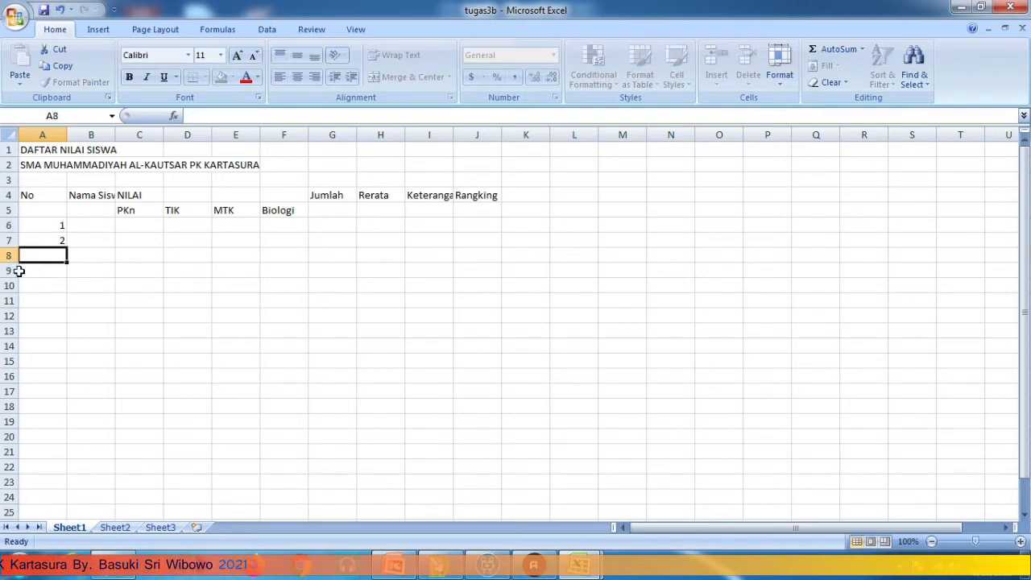
{"action": "left_click_drag", "start_coordinate": [41, 227], "coordinate": [67, 318]}
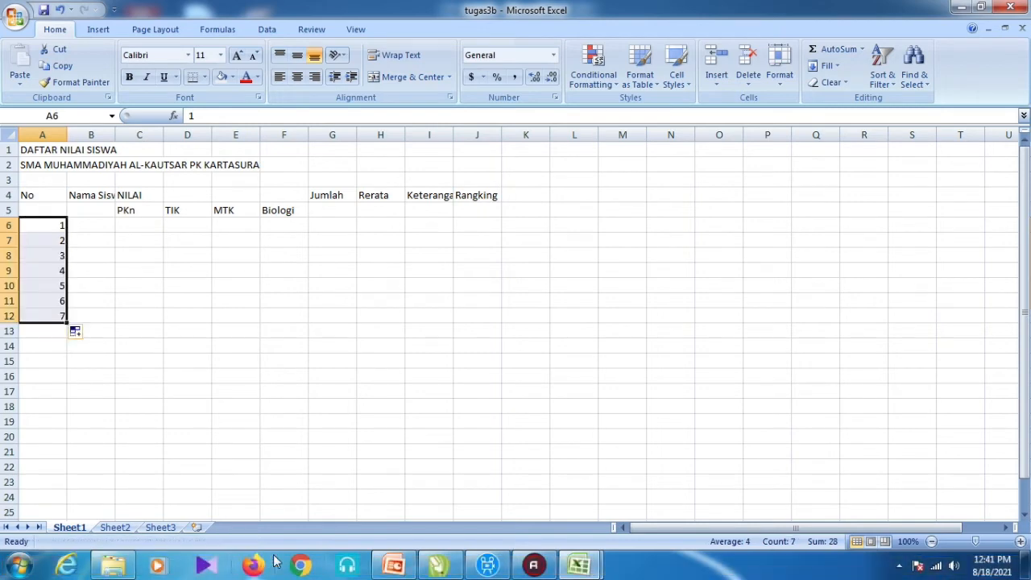
{"action": "left_click", "coordinate": [120, 435]}
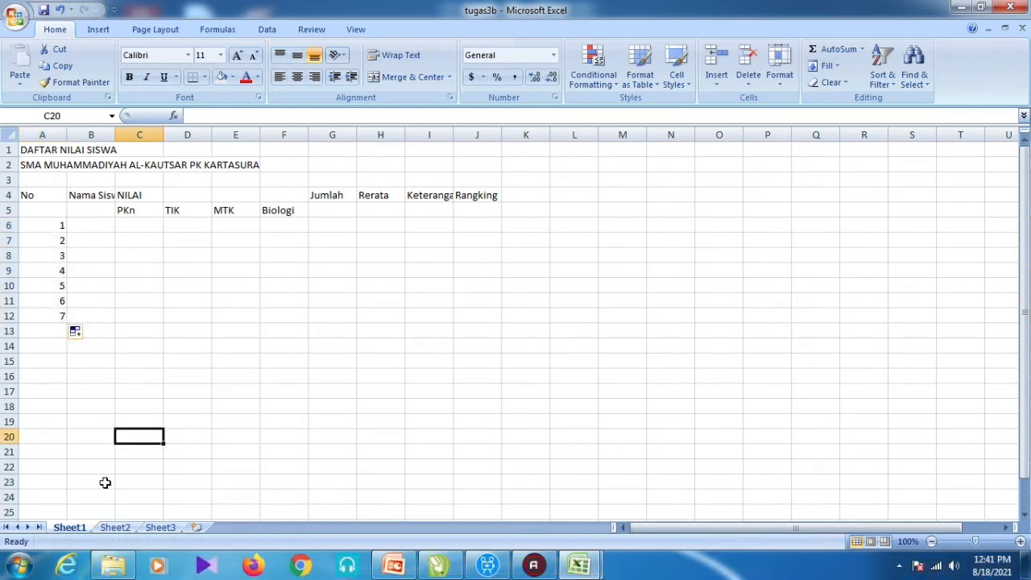
- After checking Sheet2, type the first two students' names into B6 and B7 on Sheet1
{"action": "left_click", "coordinate": [113, 528]}
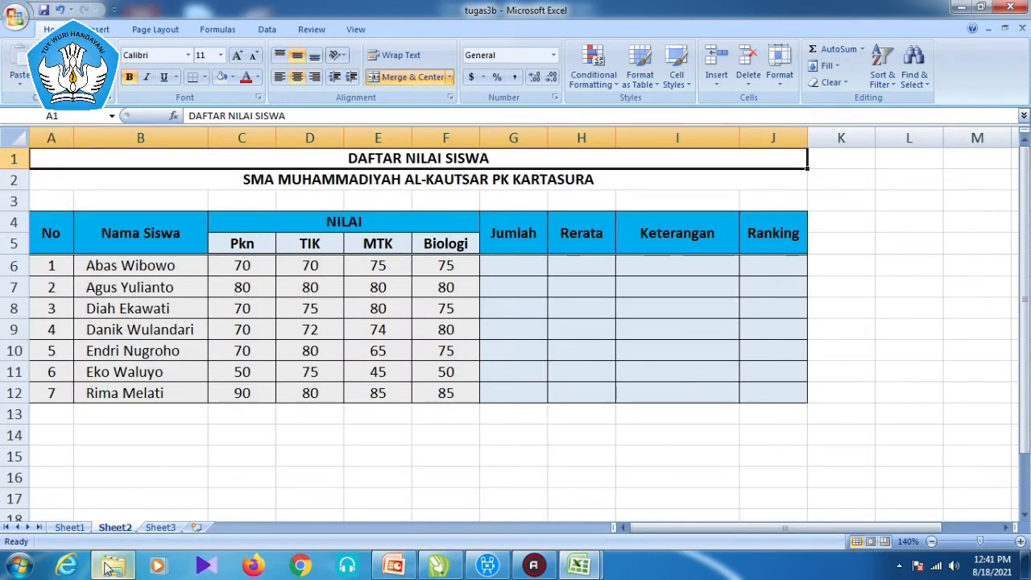
{"action": "mouse_move", "coordinate": [110, 569]}
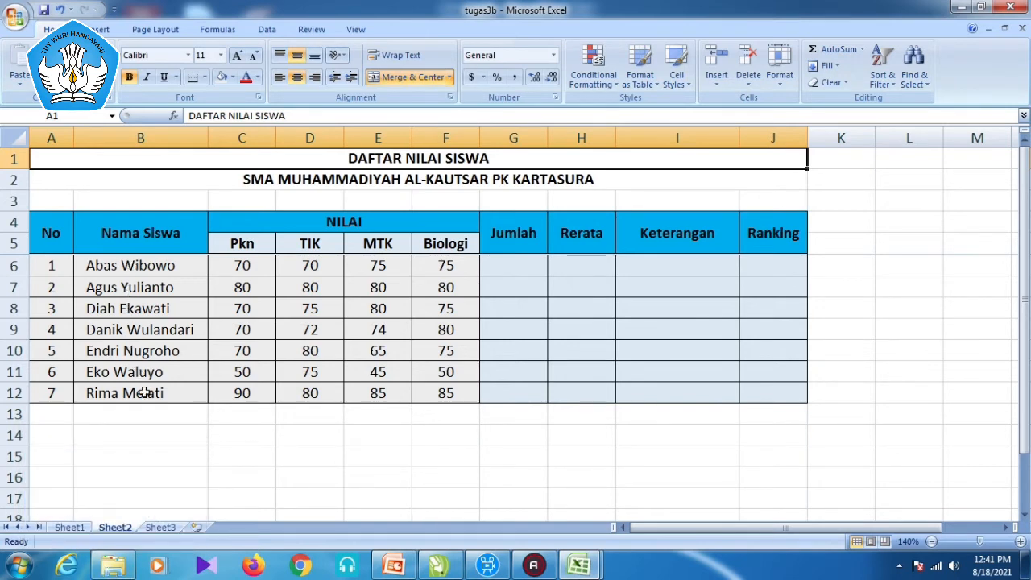
{"action": "left_click", "coordinate": [70, 528]}
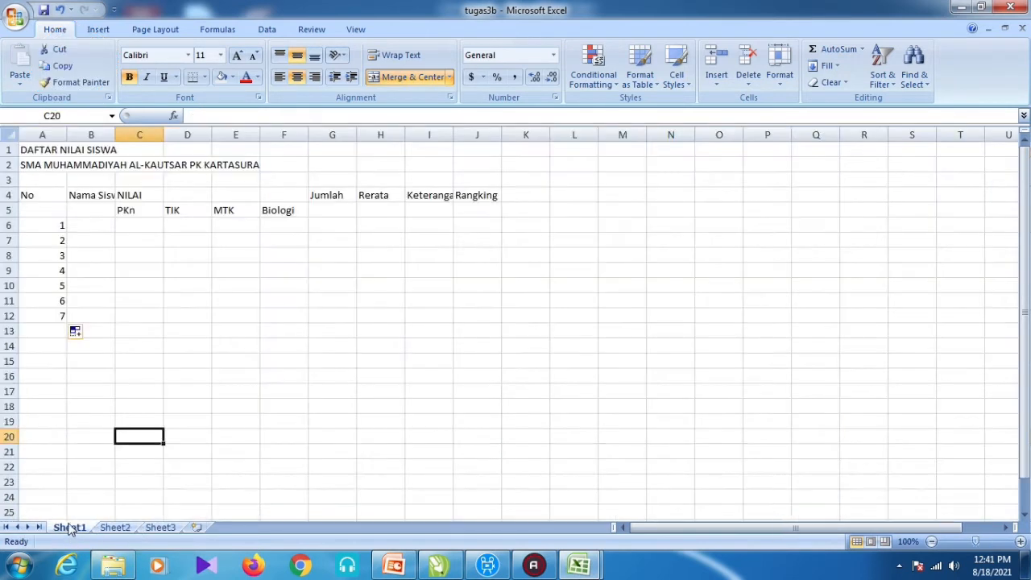
{"action": "left_click", "coordinate": [89, 226]}
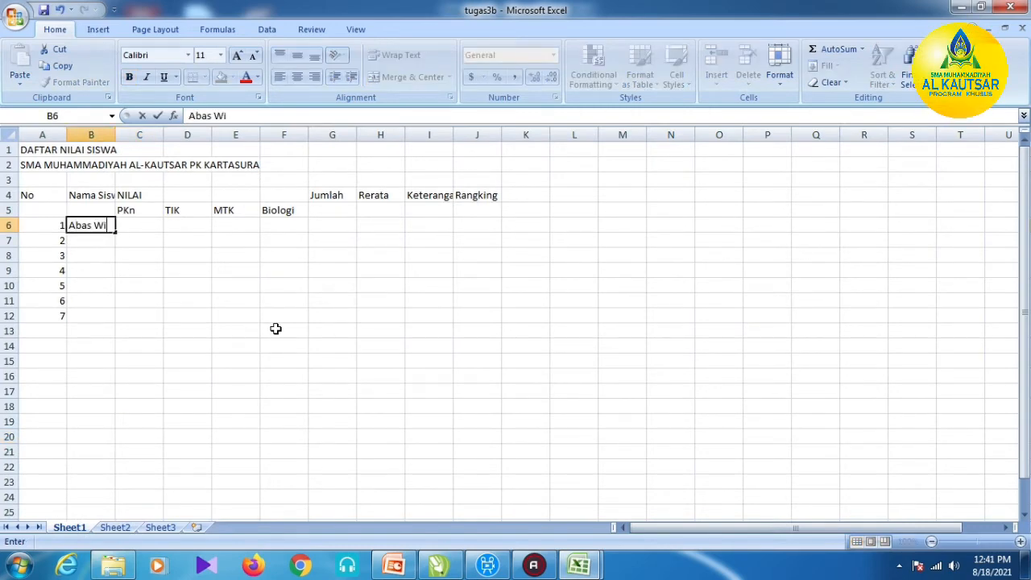
{"action": "key", "text": "Return"}
{"action": "type", "text": "AG"}
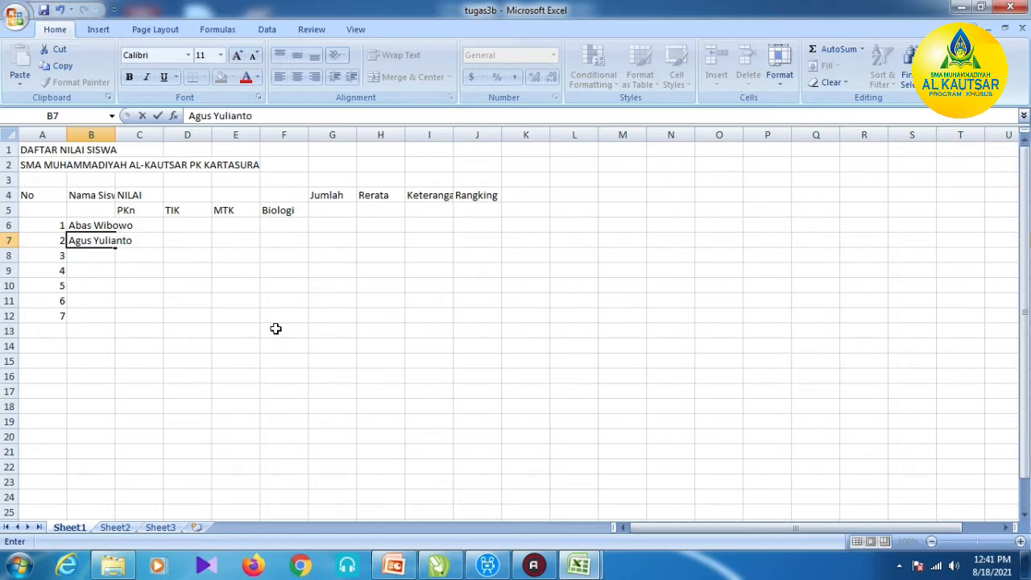
{"action": "key", "text": "Return"}
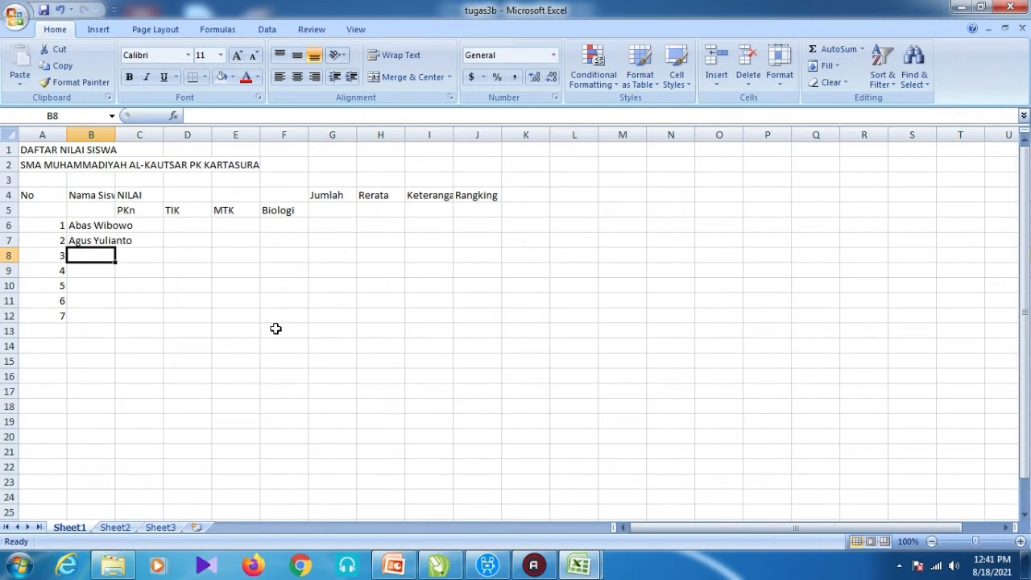
{"action": "key", "text": "Right"}
{"action": "key", "text": "Up"}
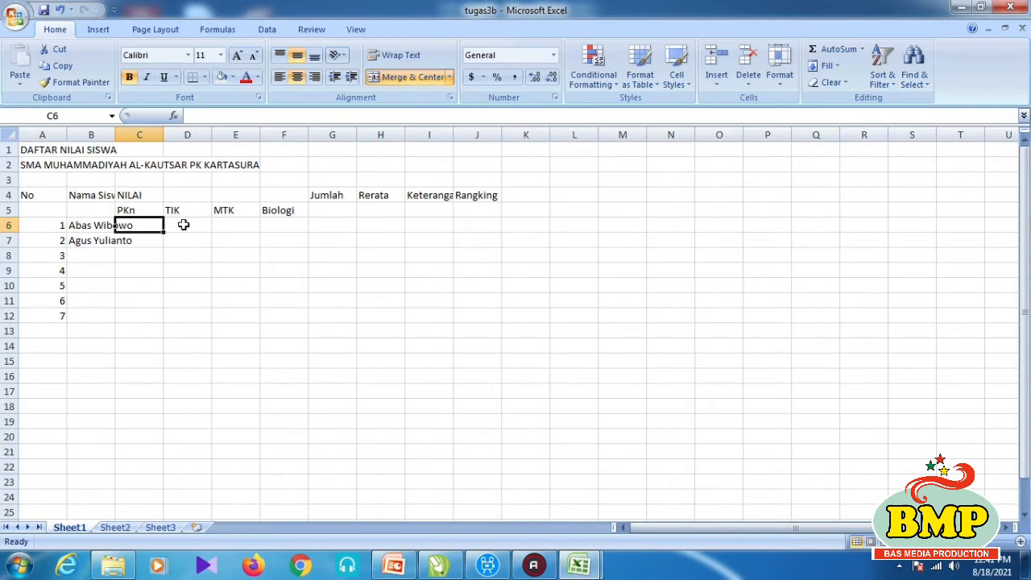
- Enter the first student's scores 70, 70, 75, 75 in C6:F6
{"action": "type", "text": "7"}
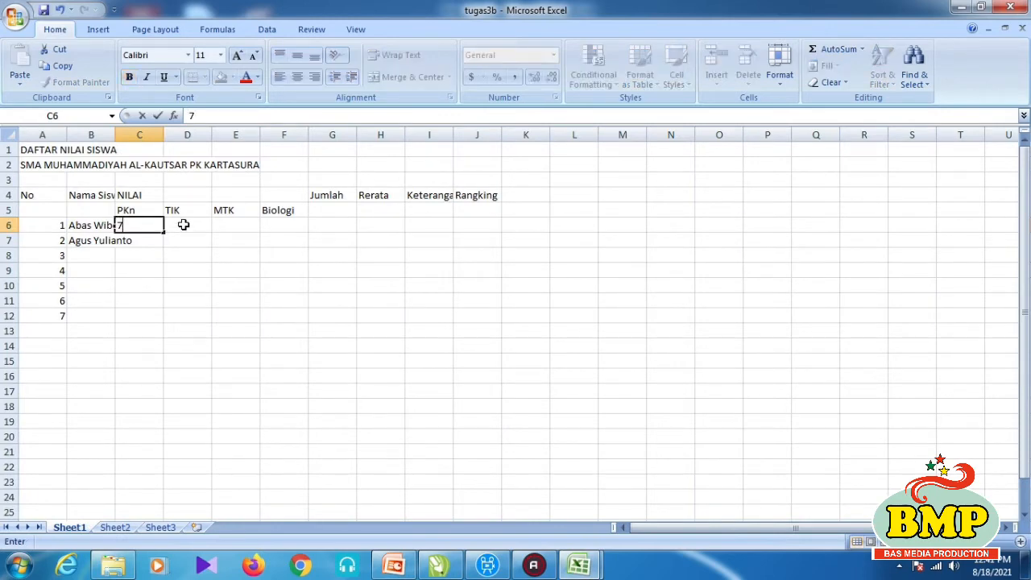
{"action": "type", "text": "0"}
{"action": "key", "text": "Tab"}
{"action": "type", "text": "7"}
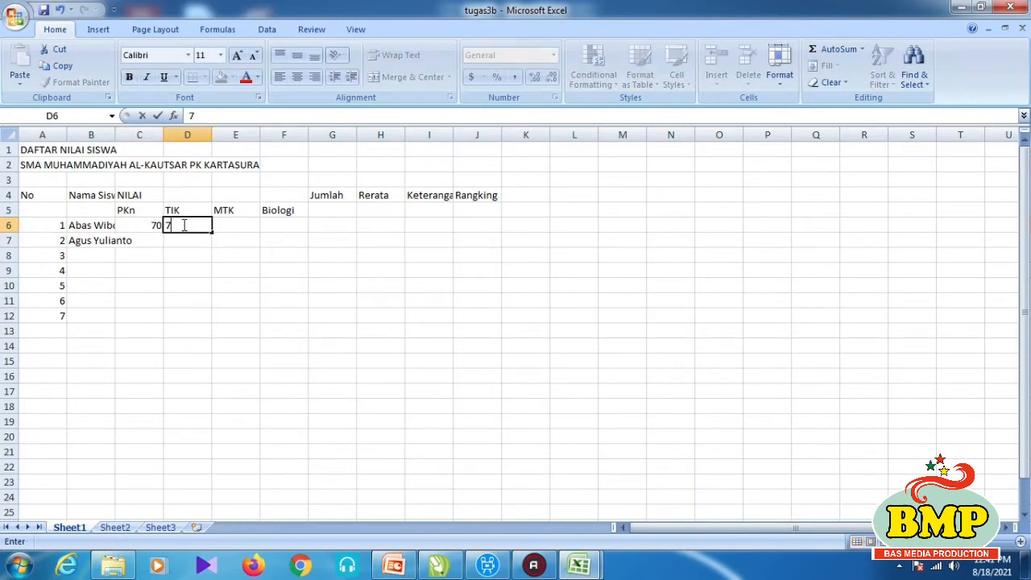
{"action": "key", "text": "Tab"}
{"action": "type", "text": "7"}
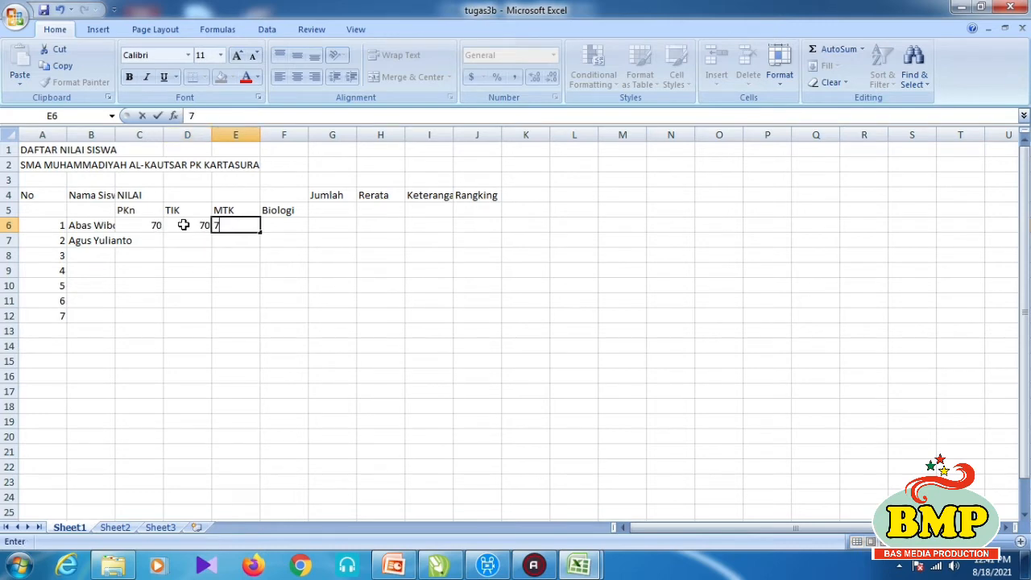
{"action": "type", "text": "5"}
{"action": "key", "text": "Tab"}
{"action": "type", "text": "75"}
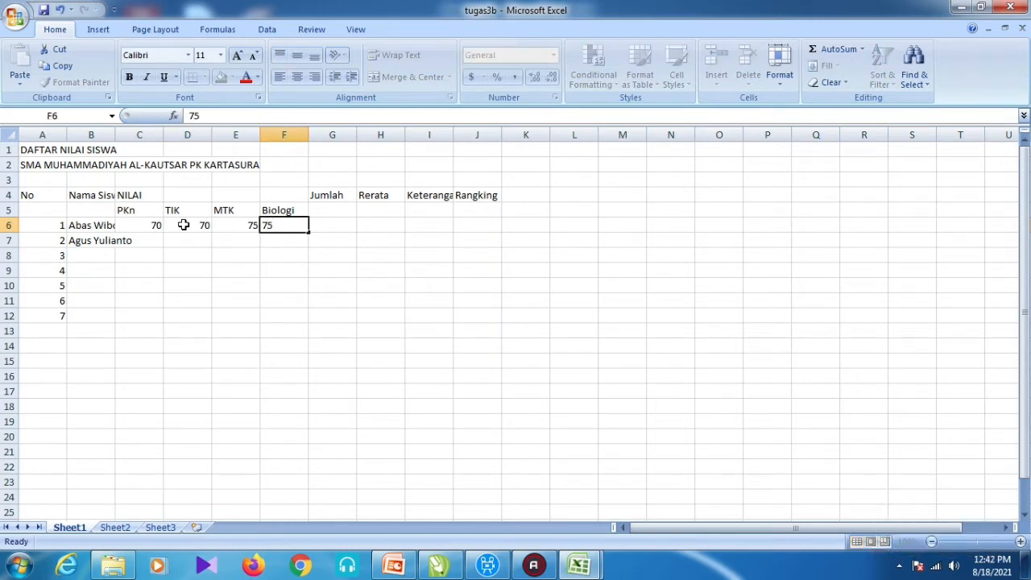
{"action": "key", "text": "Return"}
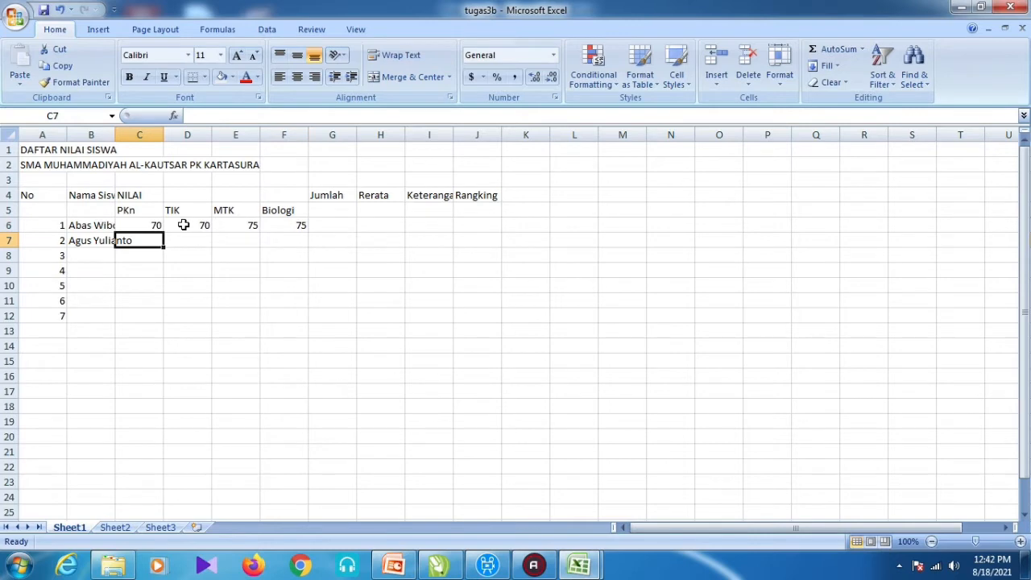
- Enter 80 for the second student's PKn, TIK, MTK and Biologi scores in C7:F7
{"action": "type", "text": "80"}
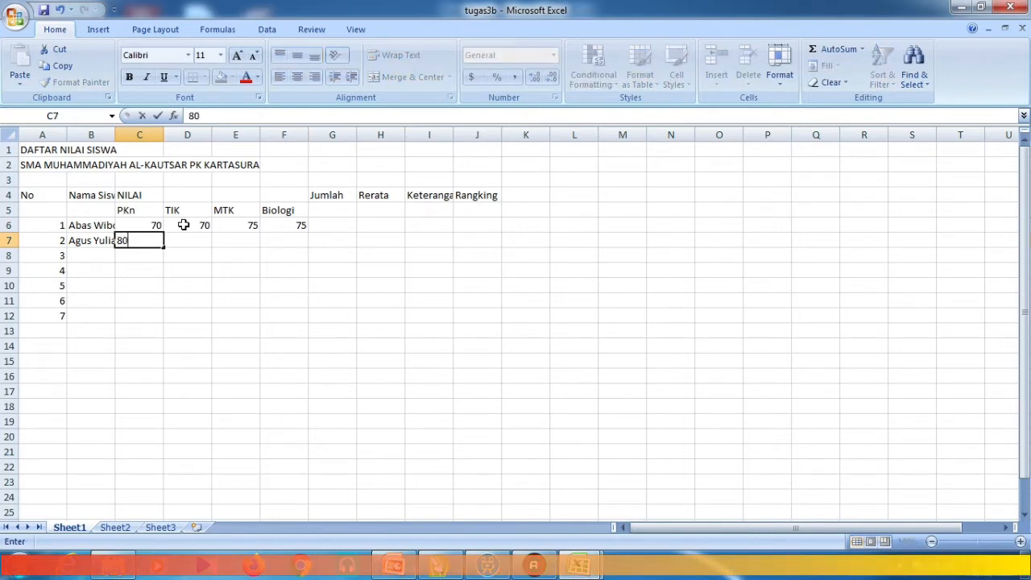
{"action": "key", "text": "Tab"}
{"action": "type", "text": "8"}
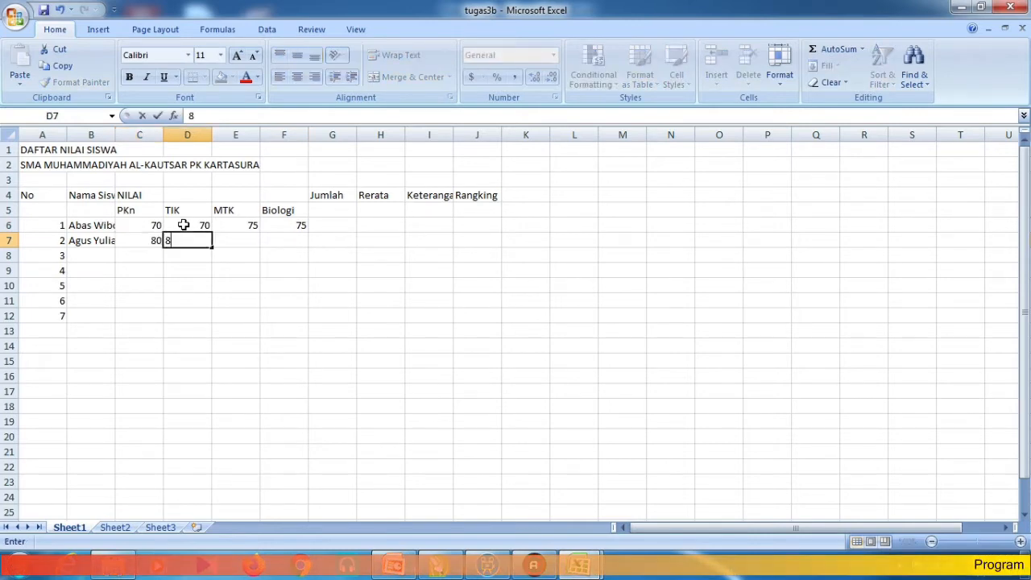
{"action": "type", "text": "0"}
{"action": "key", "text": "Tab"}
{"action": "type", "text": "8"}
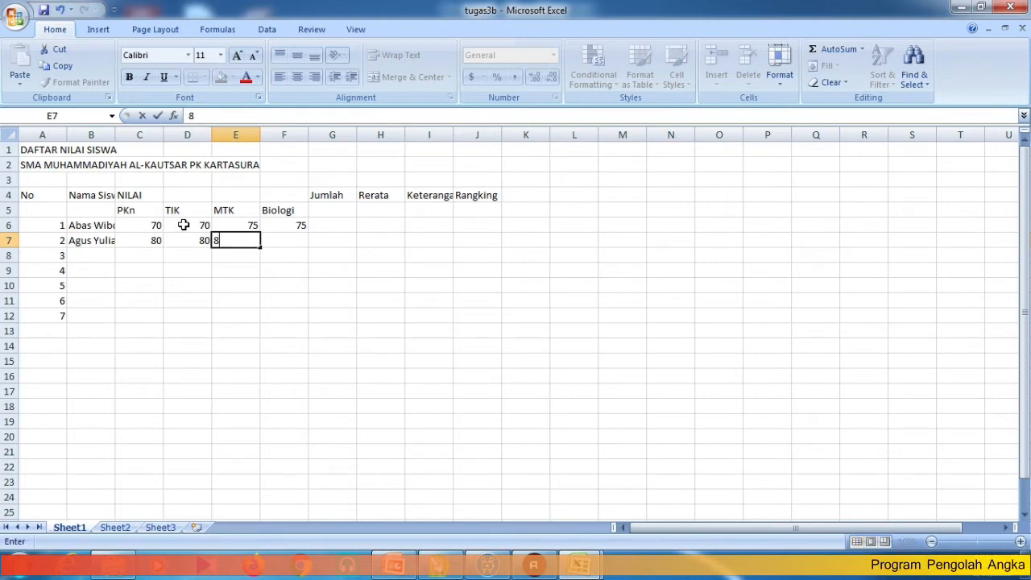
{"action": "key", "text": "Tab"}
{"action": "type", "text": "80"}
{"action": "key", "text": "Return"}
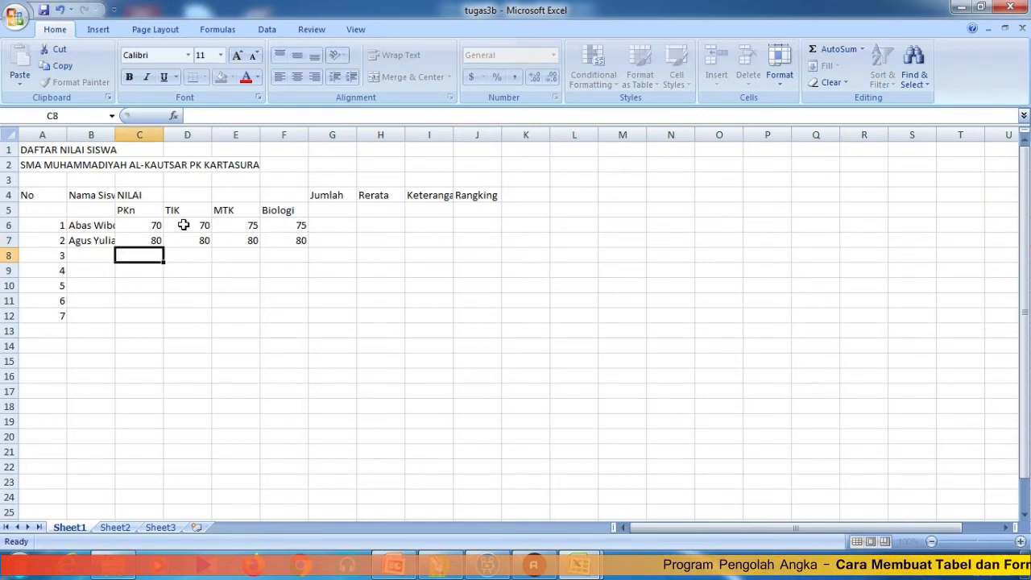
{"action": "left_click", "coordinate": [597, 316]}
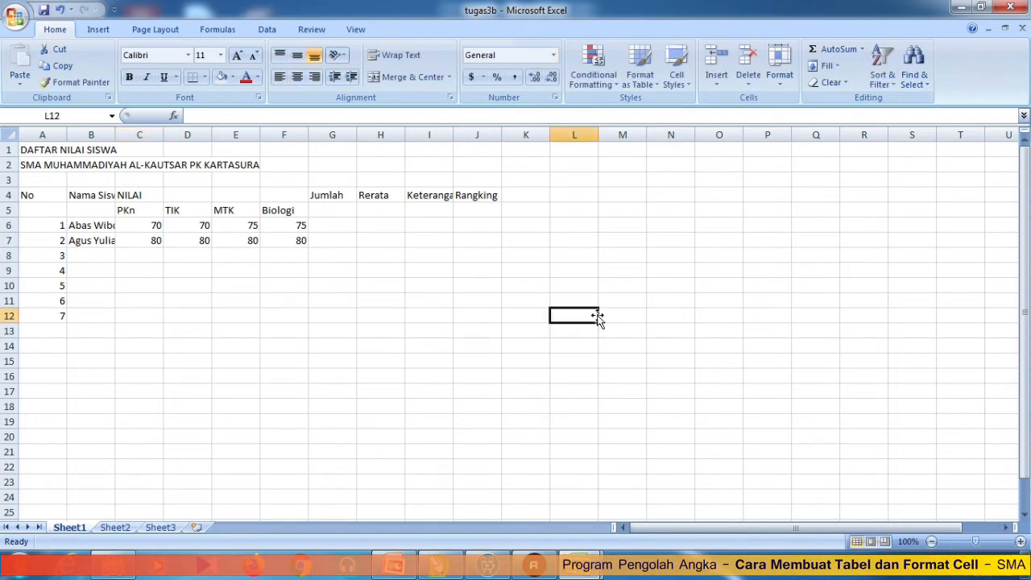
- Give the A4:J12 table outline and inside borders with the chosen line style via Format Cells
{"action": "left_click", "coordinate": [863, 453]}
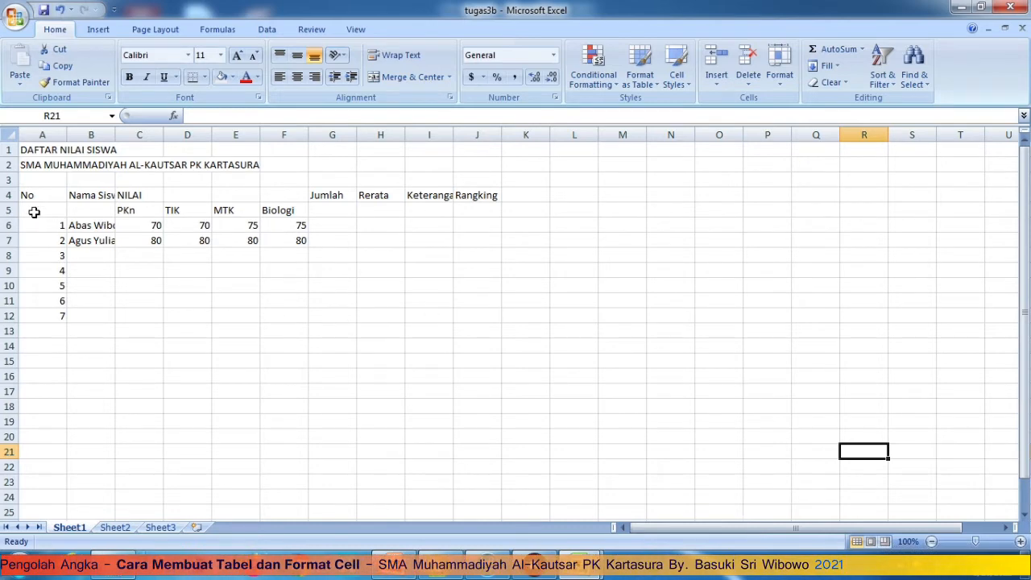
{"action": "left_click_drag", "start_coordinate": [31, 195], "coordinate": [476, 316]}
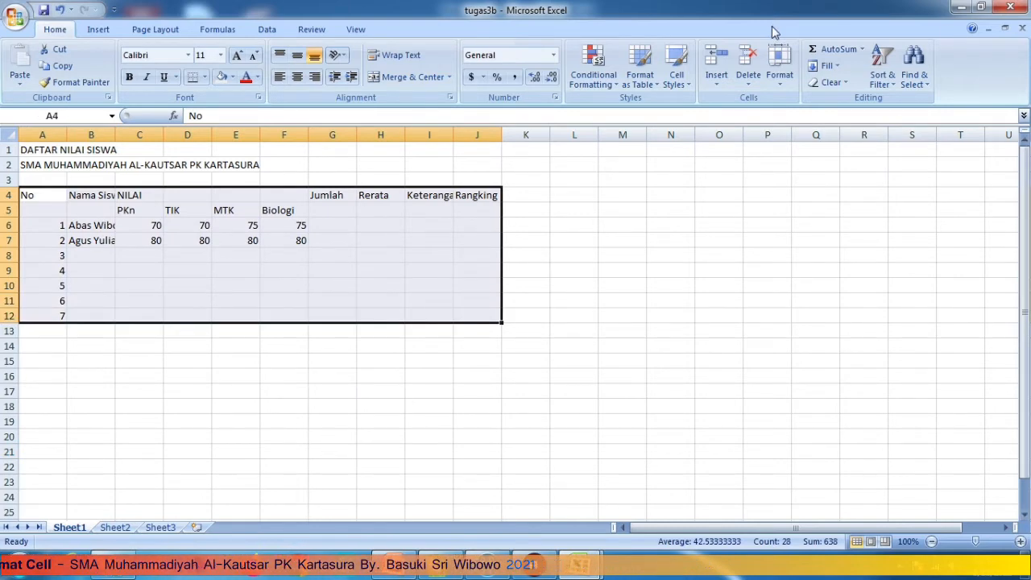
{"action": "left_click", "coordinate": [778, 87]}
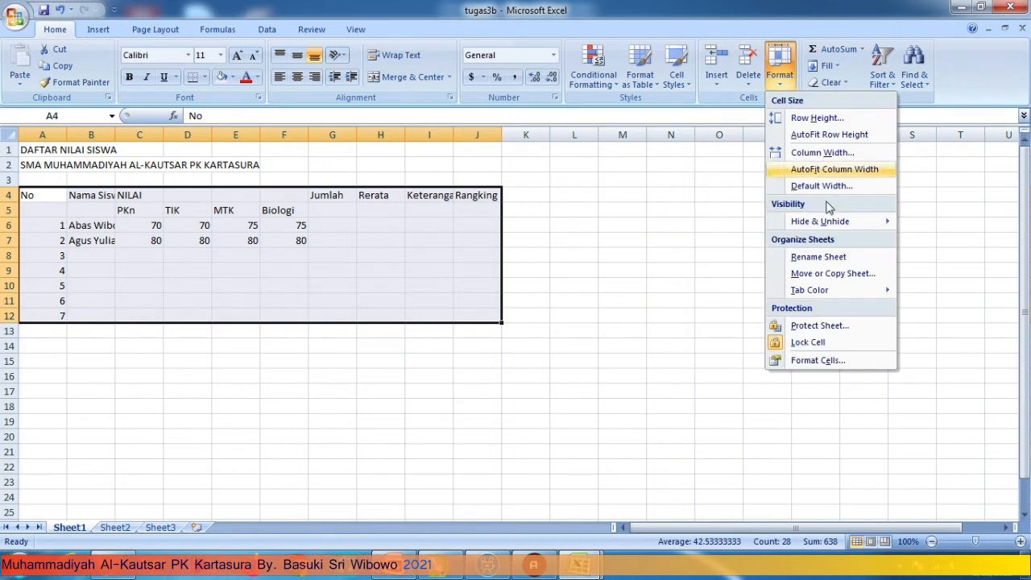
{"action": "left_click", "coordinate": [819, 361]}
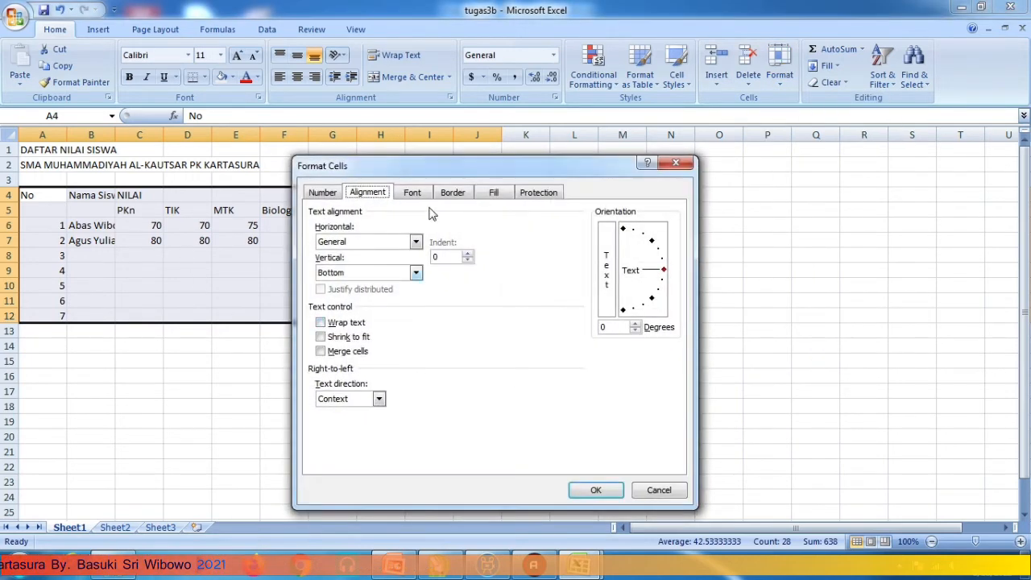
{"action": "left_click", "coordinate": [448, 193]}
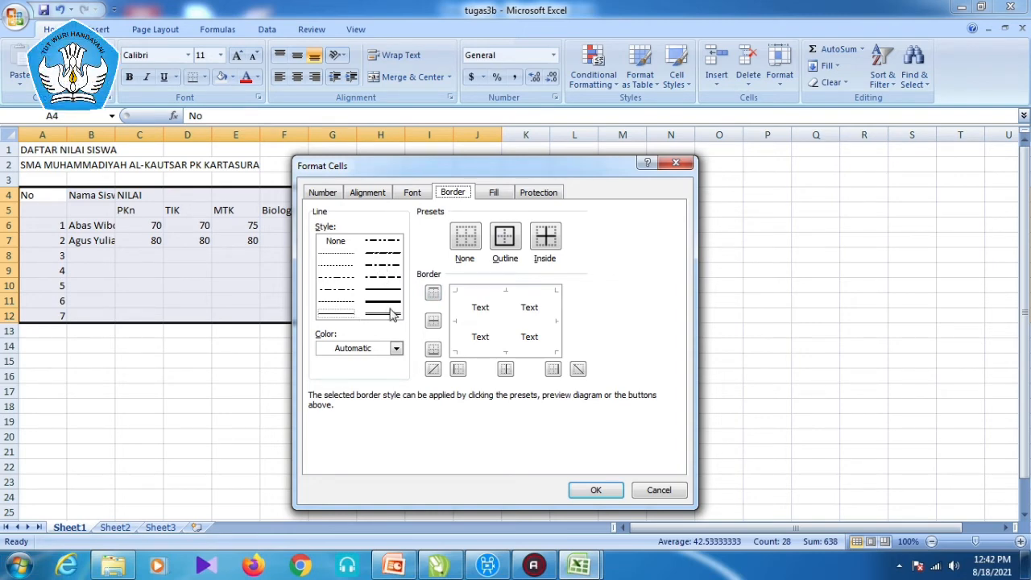
{"action": "left_click", "coordinate": [336, 319]}
{"action": "left_click", "coordinate": [476, 291]}
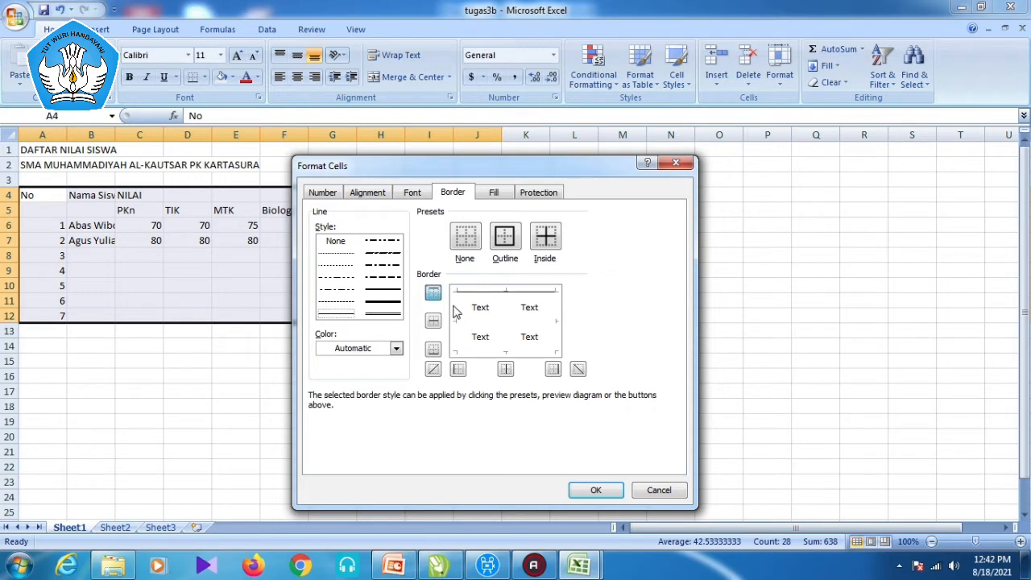
{"action": "left_click", "coordinate": [459, 368]}
{"action": "left_click", "coordinate": [483, 353]}
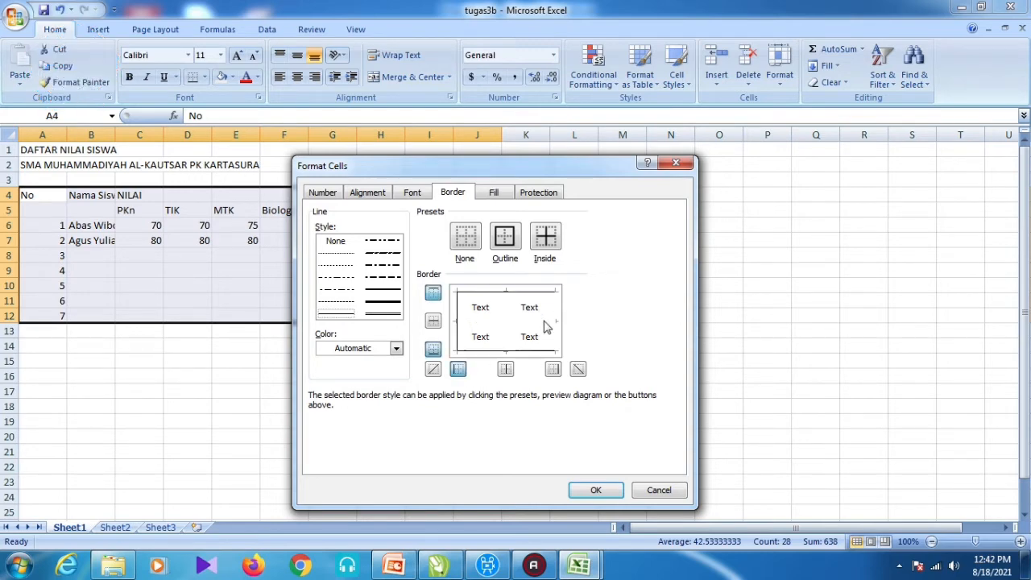
{"action": "left_click", "coordinate": [555, 322]}
{"action": "left_click", "coordinate": [537, 322]}
{"action": "left_click", "coordinate": [507, 305]}
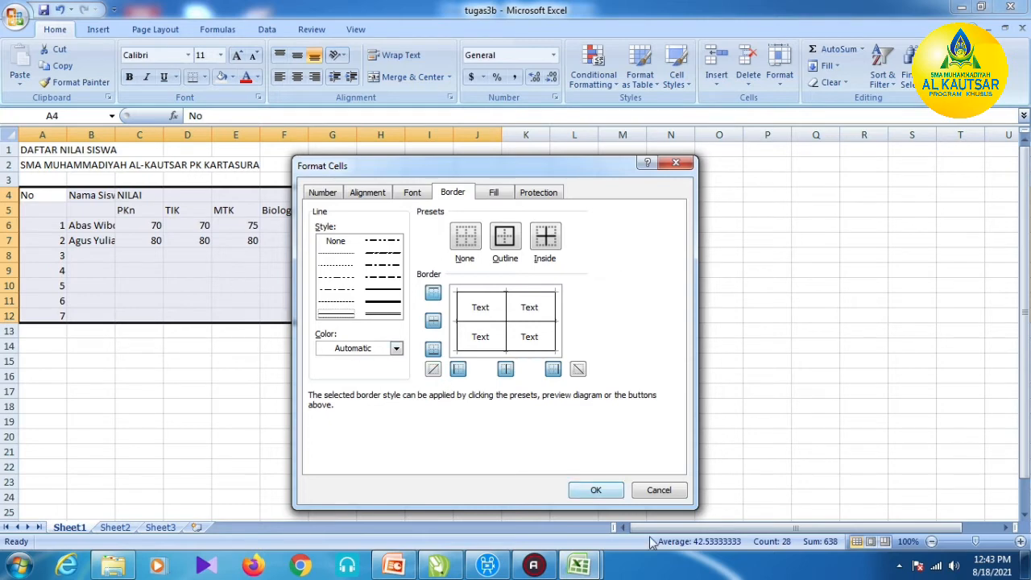
{"action": "left_click", "coordinate": [596, 492]}
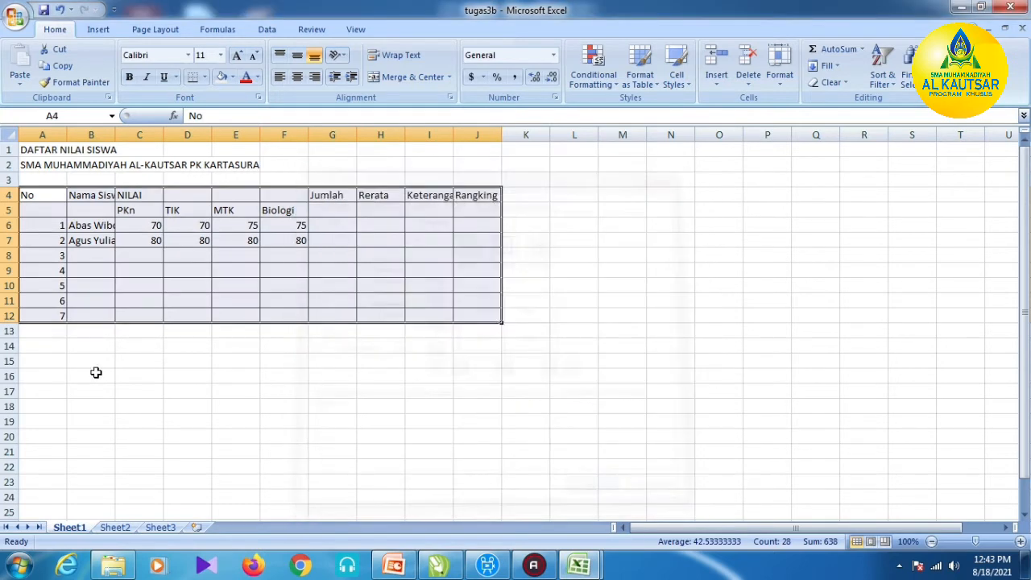
- Zoom the sheet in two steps and look over the finished example on Sheet2
{"action": "left_click", "coordinate": [352, 440]}
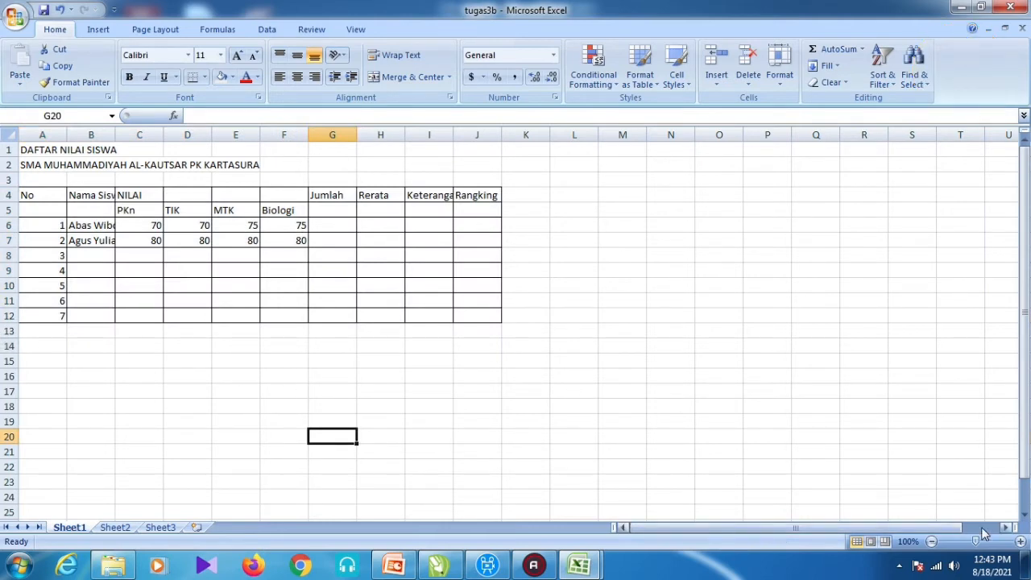
{"action": "left_click", "coordinate": [1021, 541]}
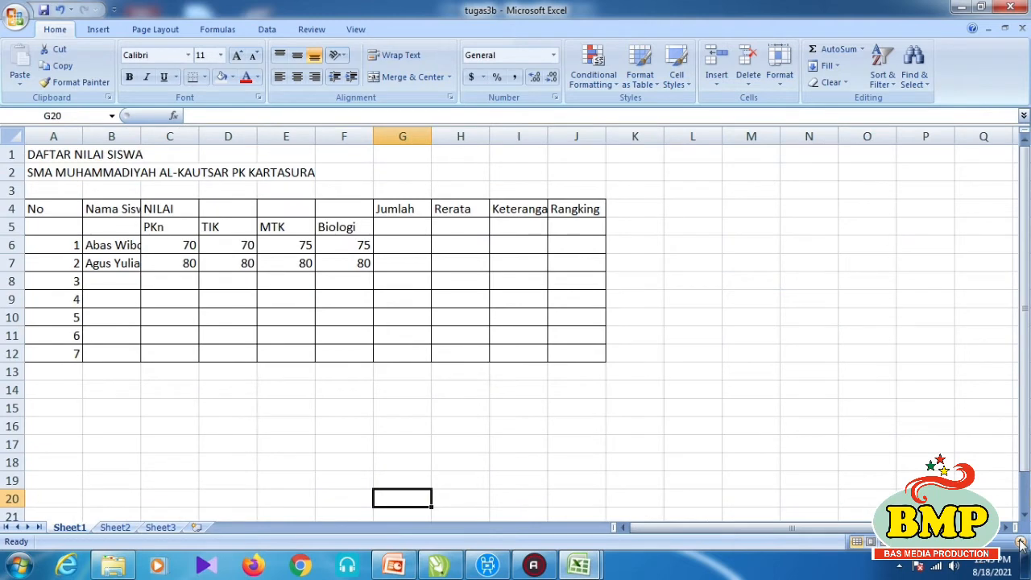
{"action": "left_click", "coordinate": [1021, 542]}
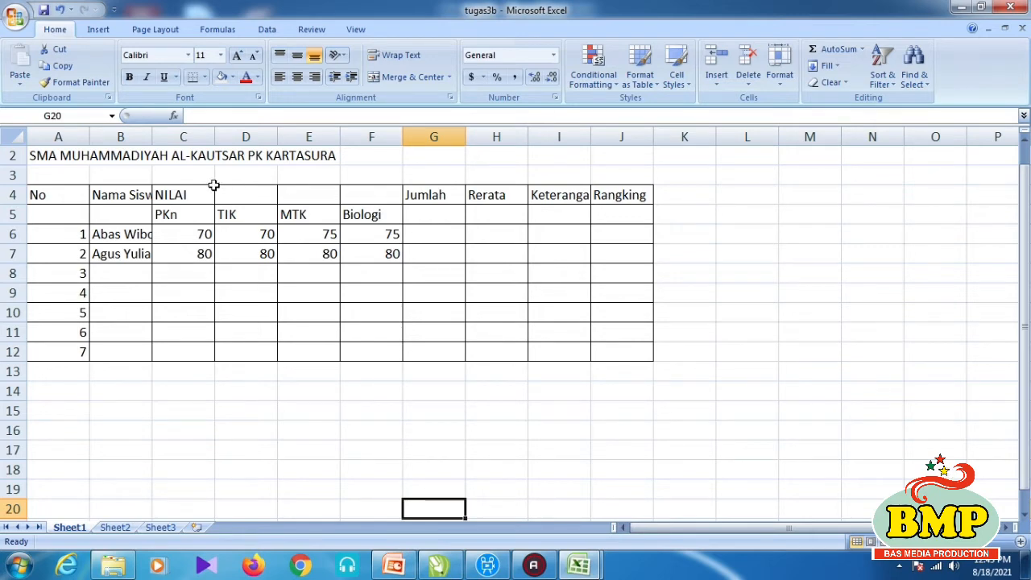
{"action": "left_click", "coordinate": [115, 527]}
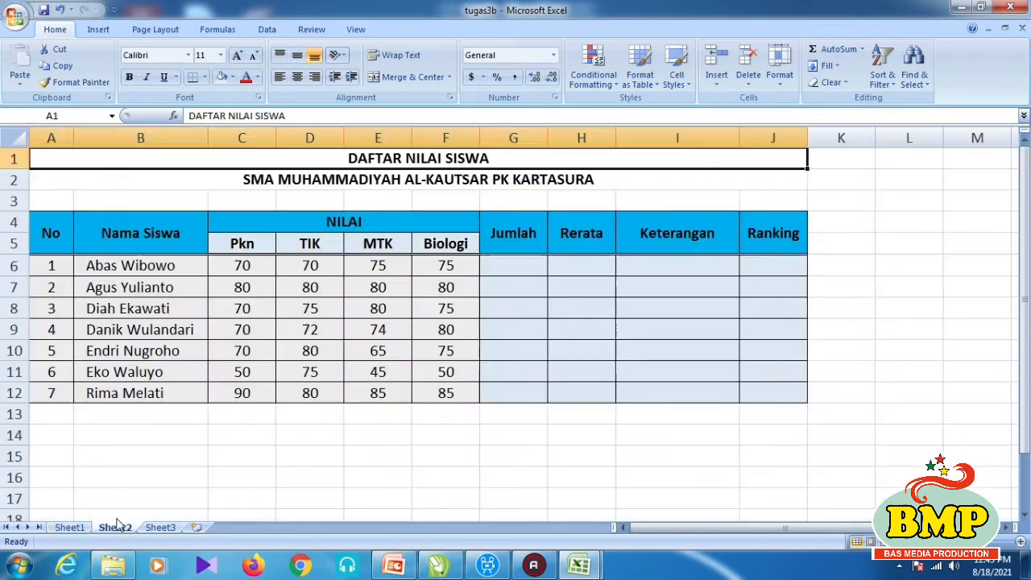
{"action": "left_click", "coordinate": [927, 281]}
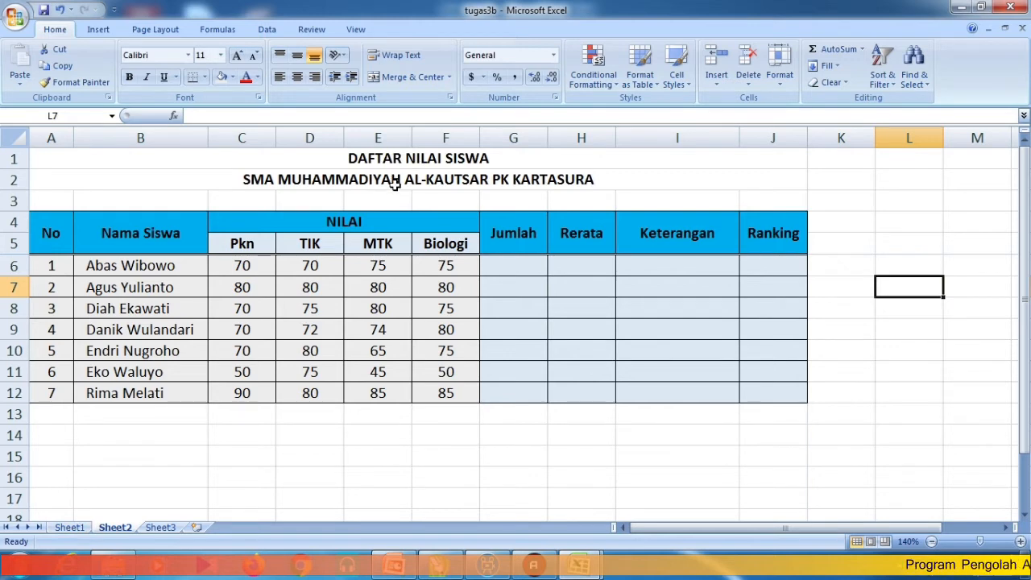
- Back on Sheet1, select the title row from A1 to J1
{"action": "left_click", "coordinate": [70, 526]}
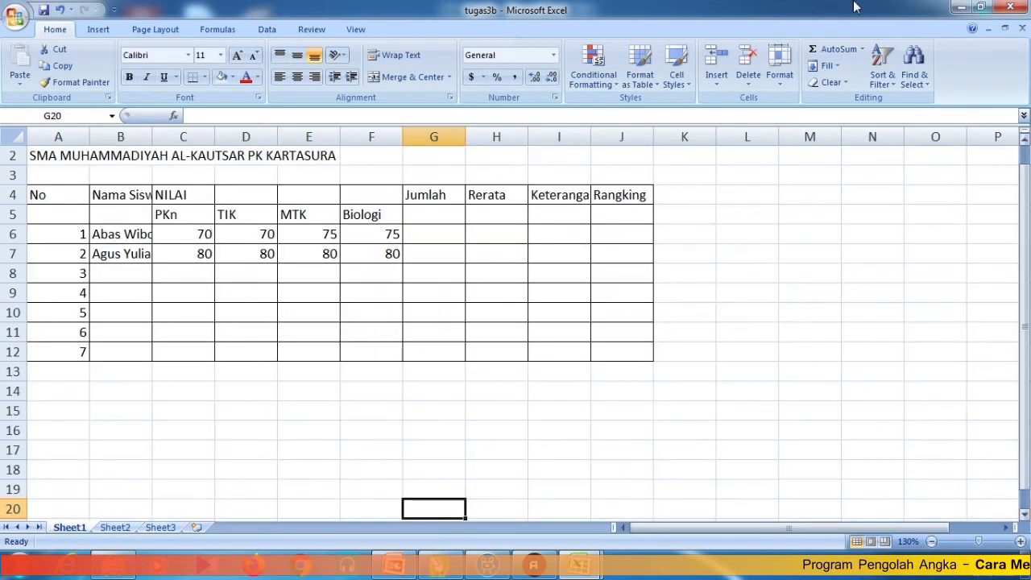
{"action": "scroll", "coordinate": [202, 216], "scroll_direction": "up", "scroll_amount": 1}
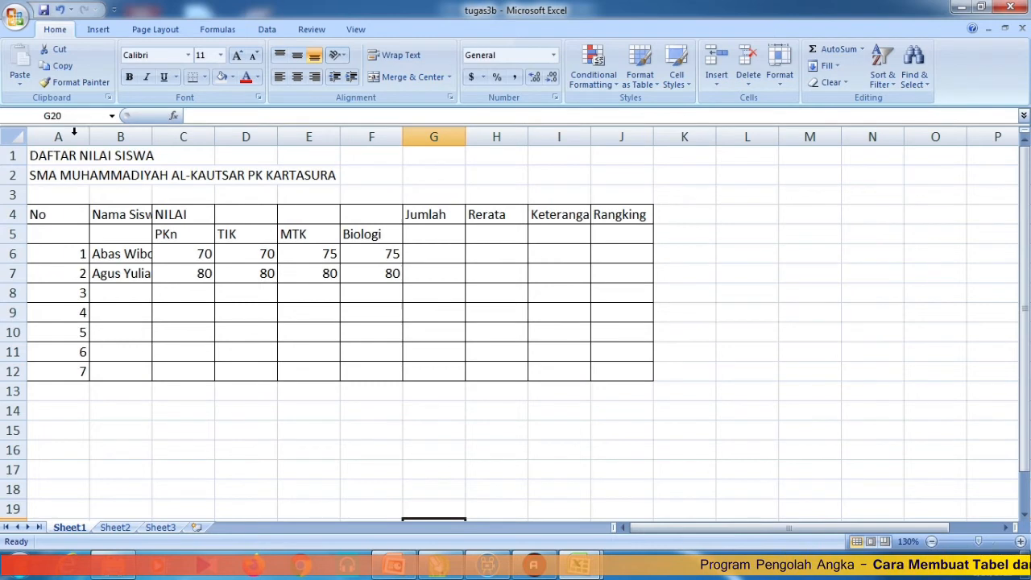
{"action": "left_click", "coordinate": [39, 158]}
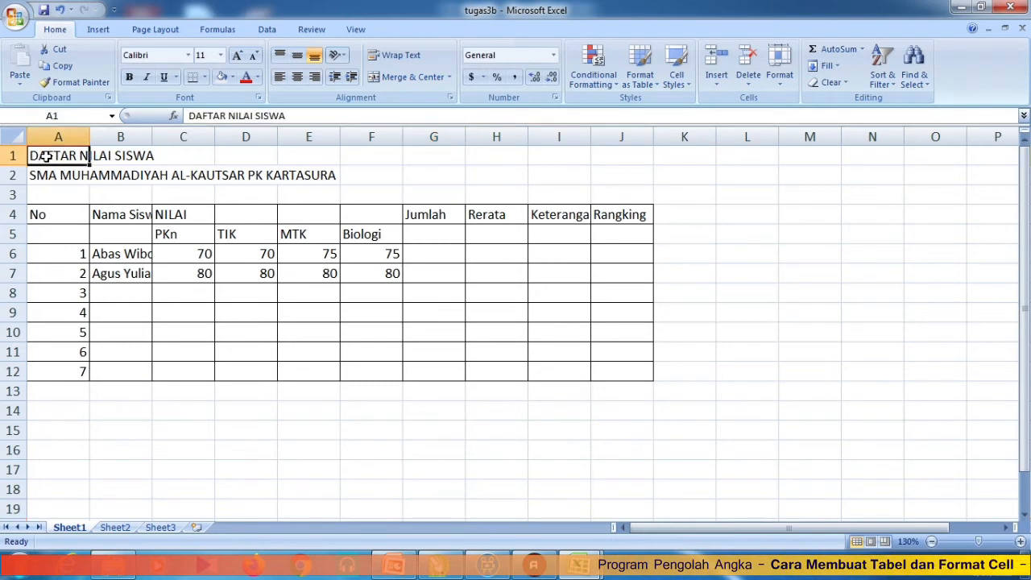
{"action": "left_click_drag", "start_coordinate": [46, 158], "coordinate": [614, 162]}
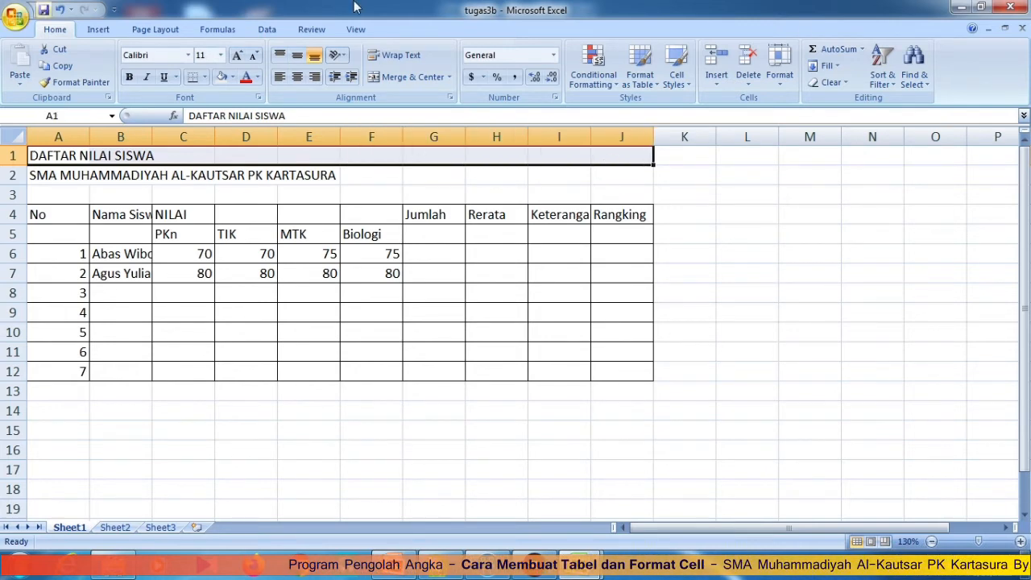
- Merge A1:J1, centre the title horizontally and vertically, and make DAFTAR NILAI SISWA bold
{"action": "left_click", "coordinate": [785, 90]}
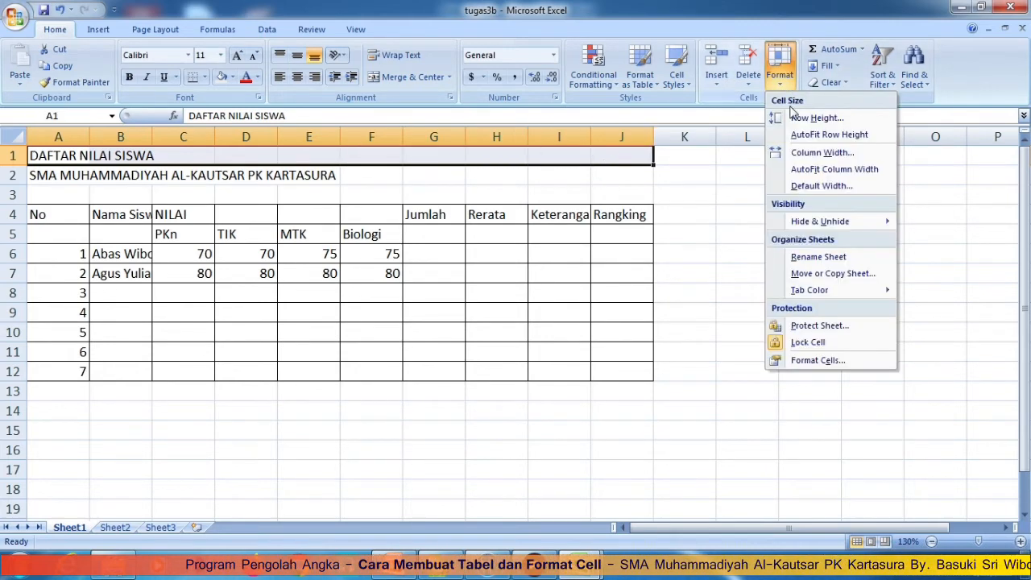
{"action": "left_click", "coordinate": [823, 361]}
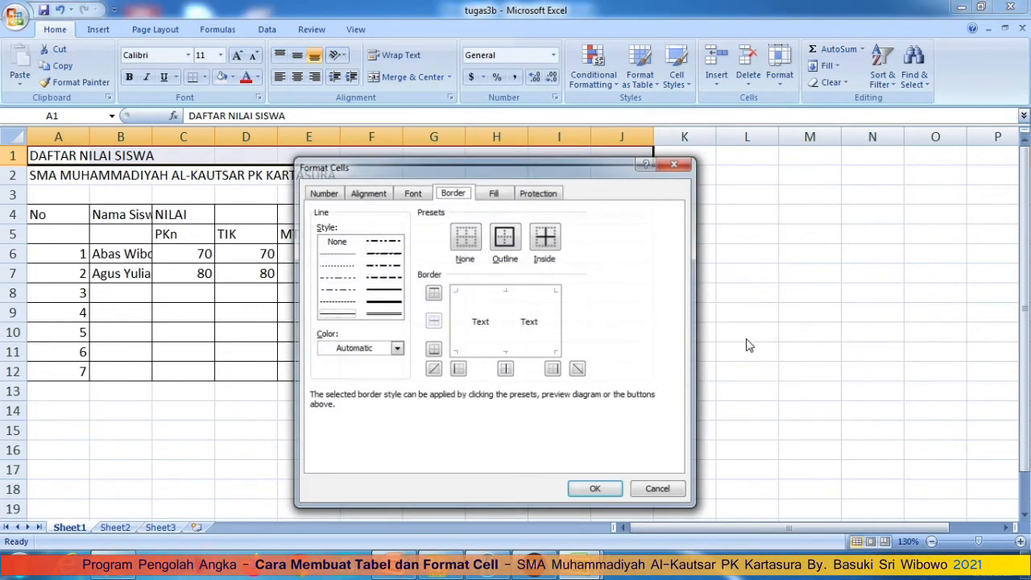
{"action": "left_click", "coordinate": [359, 196]}
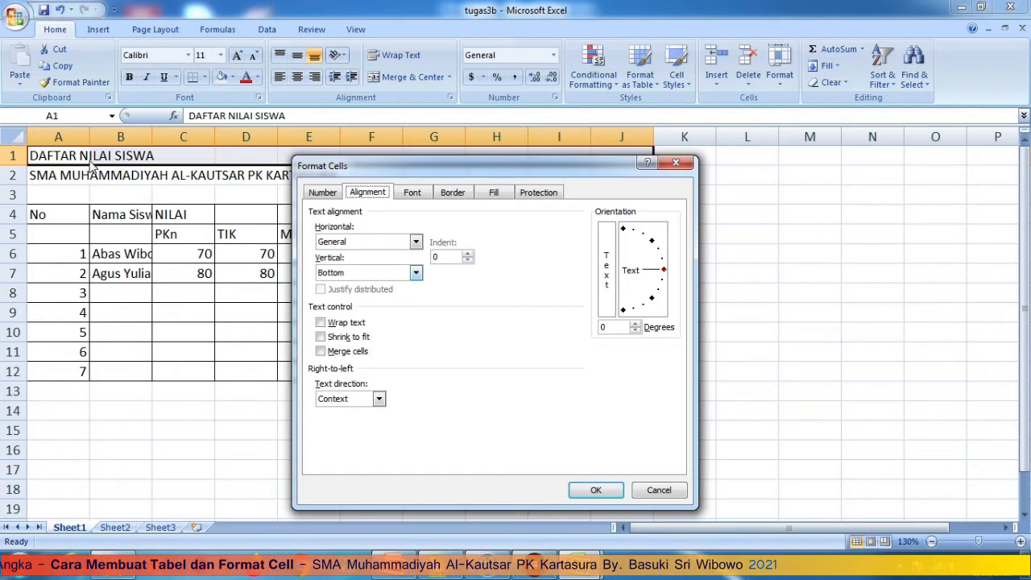
{"action": "left_click_drag", "start_coordinate": [441, 171], "coordinate": [716, 176]}
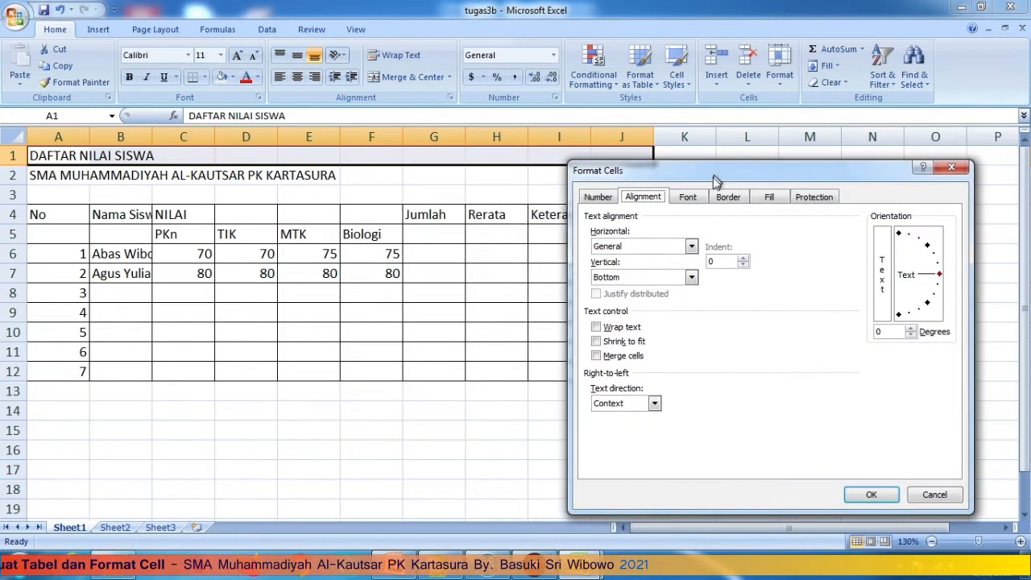
{"action": "left_click", "coordinate": [650, 248]}
{"action": "left_click", "coordinate": [639, 277]}
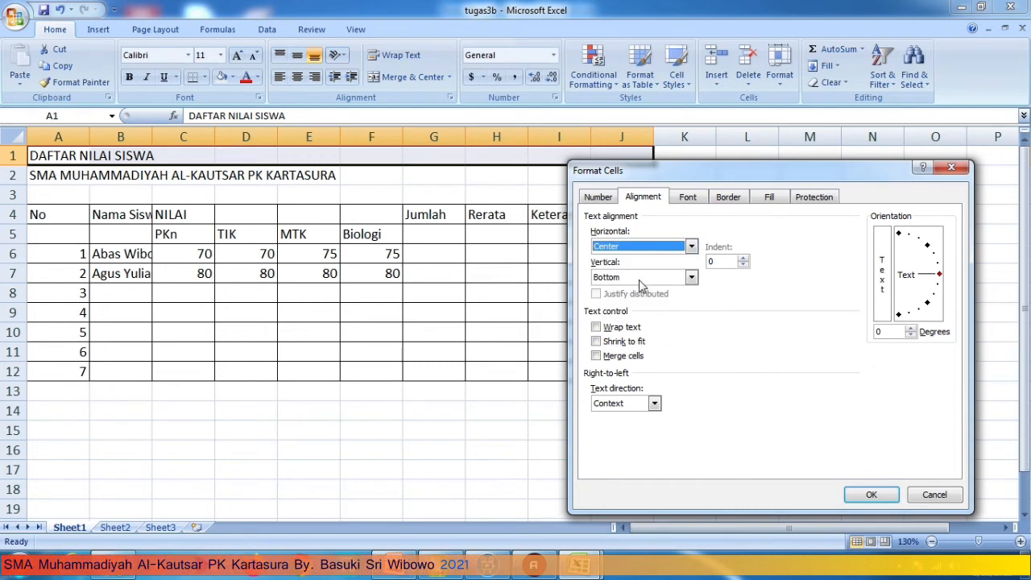
{"action": "left_click", "coordinate": [638, 278]}
{"action": "left_click", "coordinate": [632, 302]}
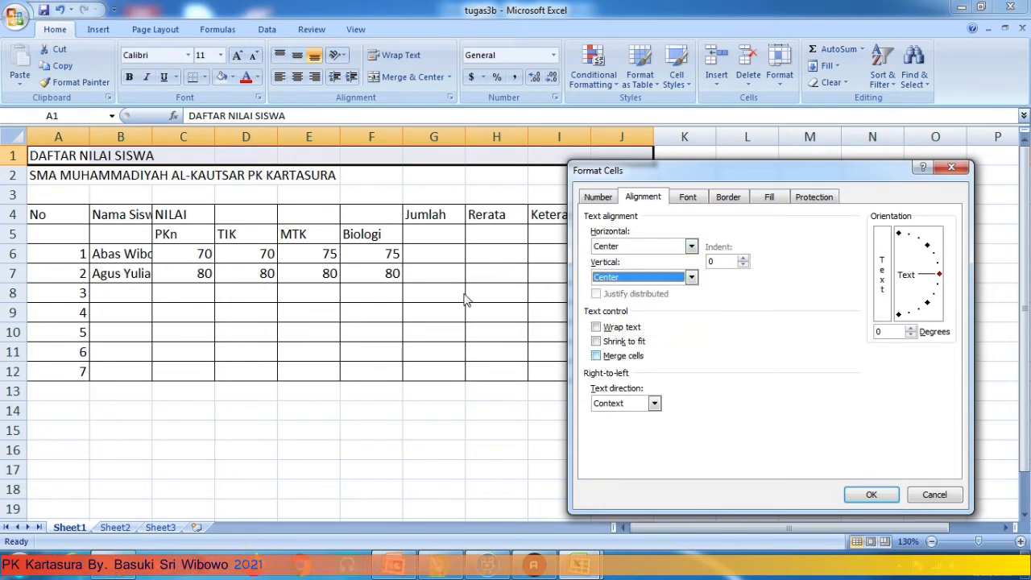
{"action": "left_click", "coordinate": [596, 356]}
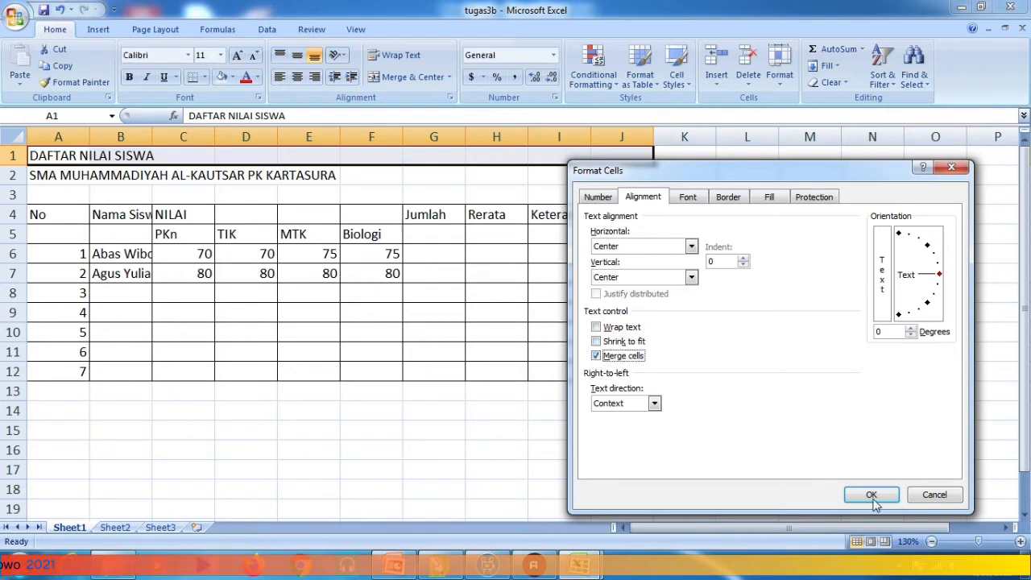
{"action": "left_click", "coordinate": [871, 494]}
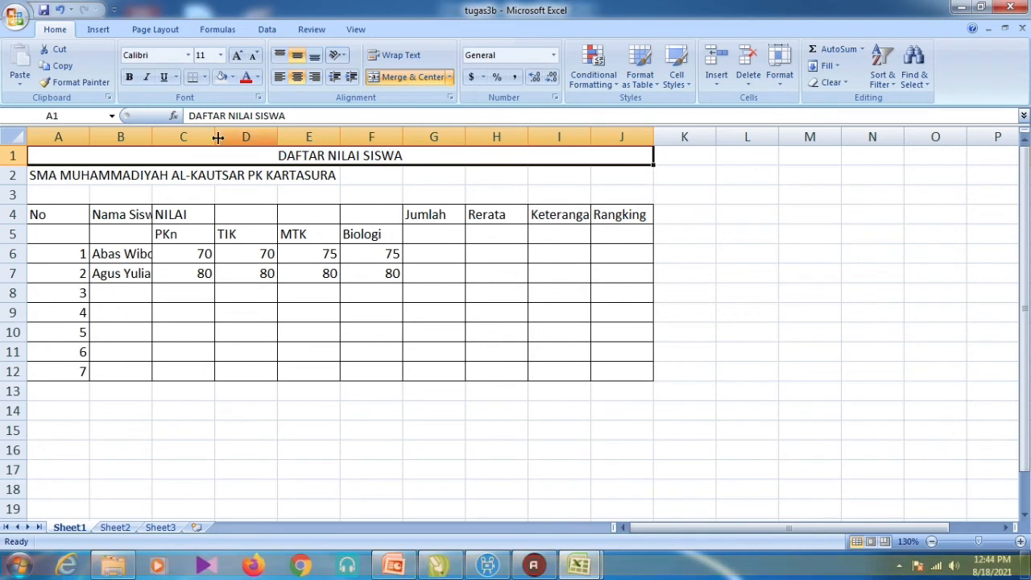
{"action": "left_click", "coordinate": [129, 78]}
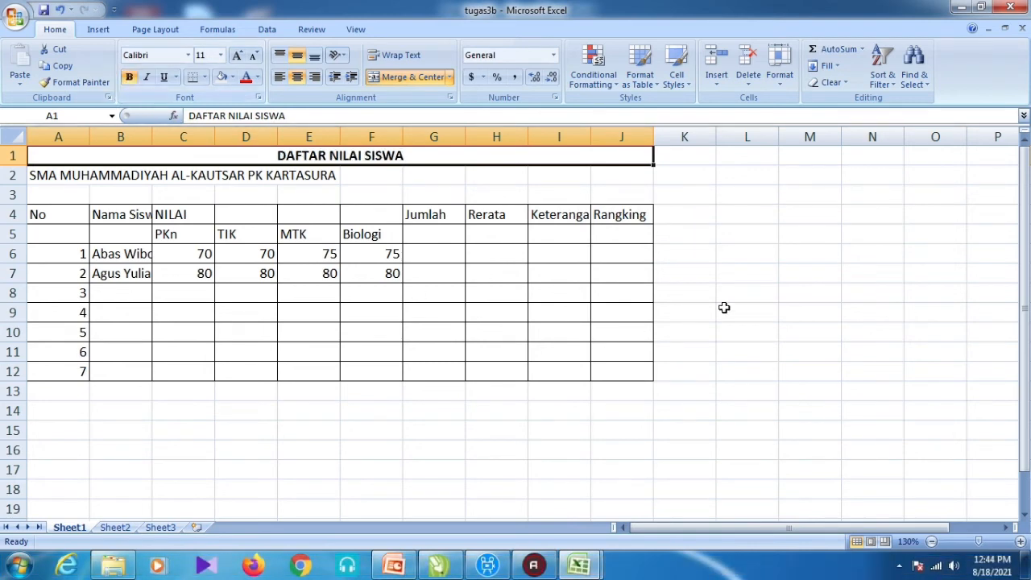
- Merge A2:J2 with SMA MUHAMMADIYAH AL-KAUTSAR PK KARTASURA centred both ways, and make it bold
{"action": "left_click", "coordinate": [816, 294]}
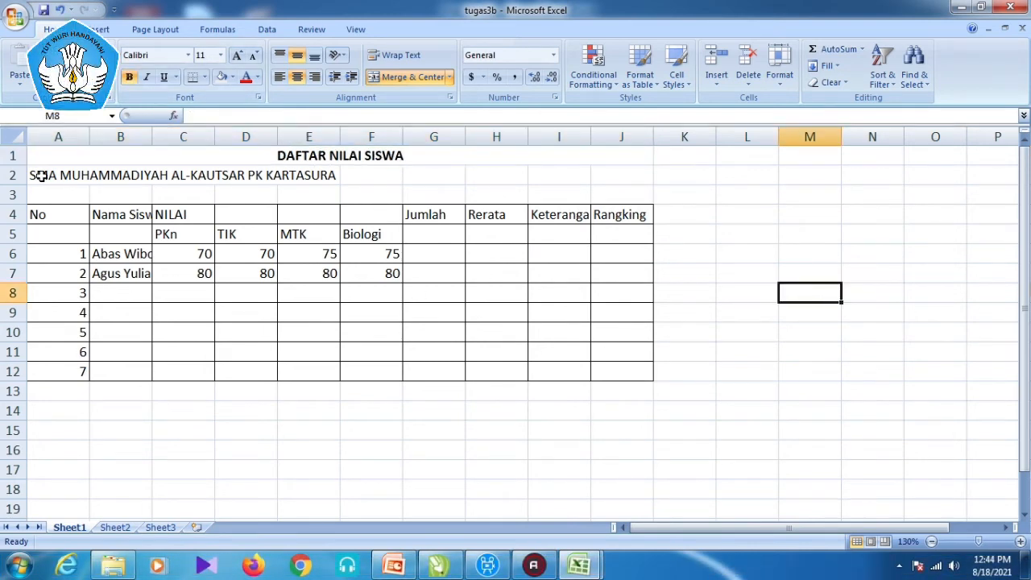
{"action": "left_click_drag", "start_coordinate": [62, 176], "coordinate": [641, 176]}
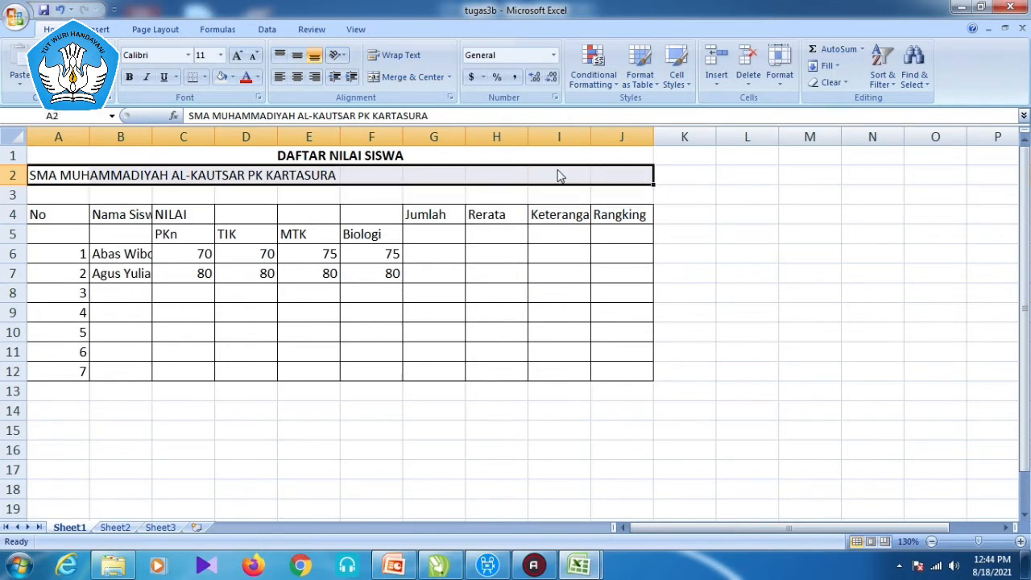
{"action": "right_click", "coordinate": [556, 170]}
{"action": "left_click", "coordinate": [610, 351]}
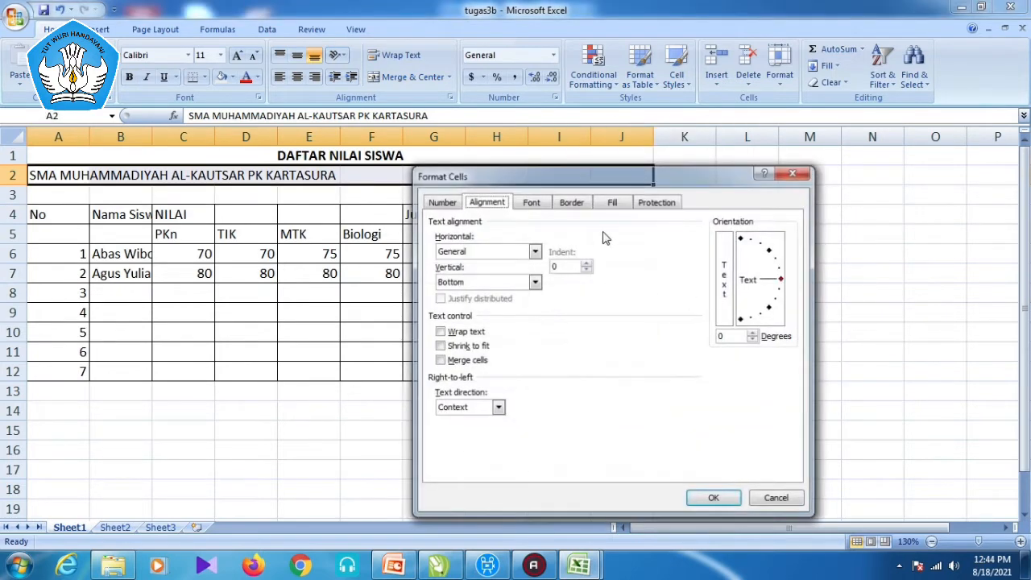
{"action": "left_click", "coordinate": [484, 251]}
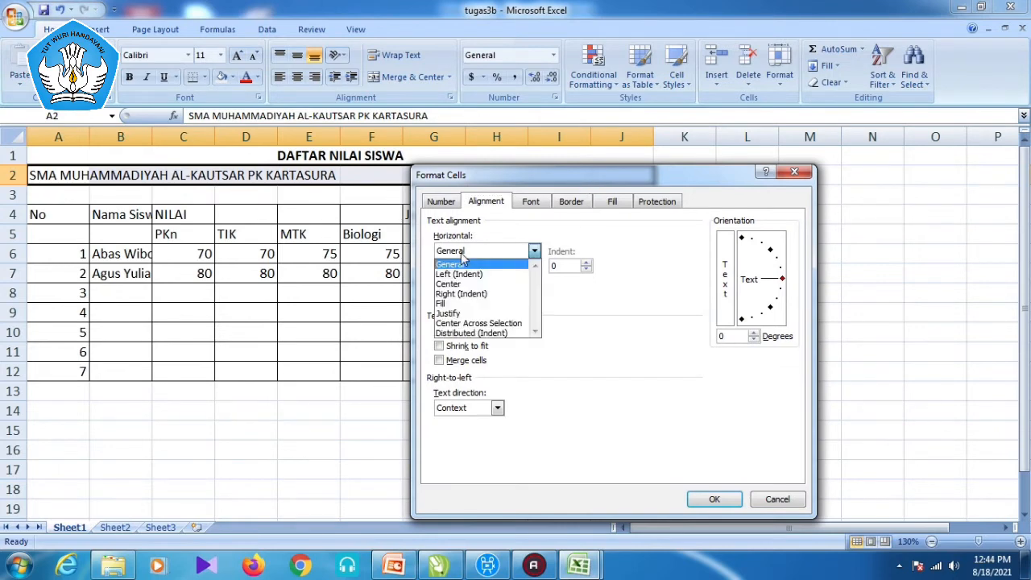
{"action": "left_click", "coordinate": [464, 288]}
{"action": "left_click", "coordinate": [444, 284]}
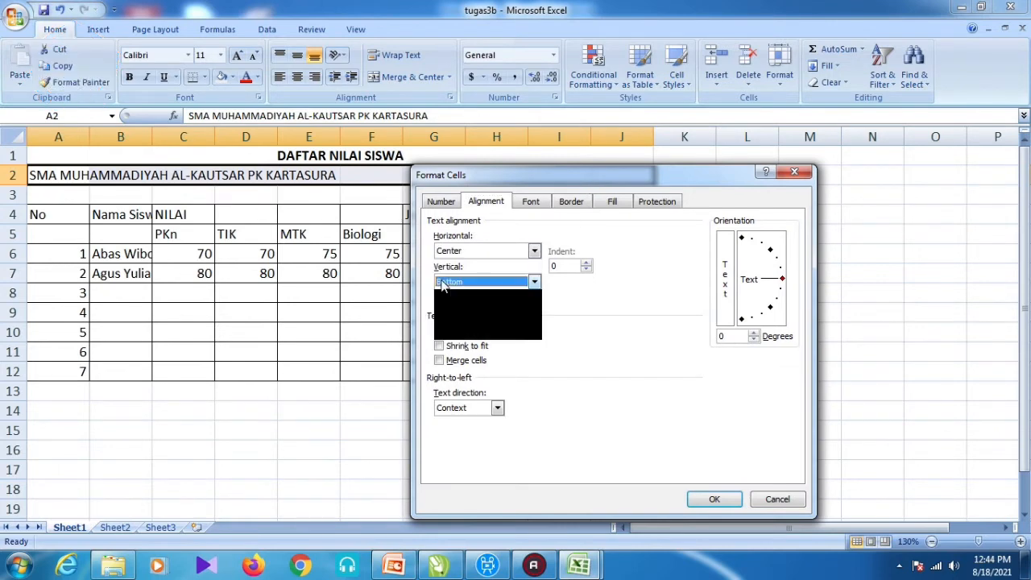
{"action": "left_click", "coordinate": [462, 311]}
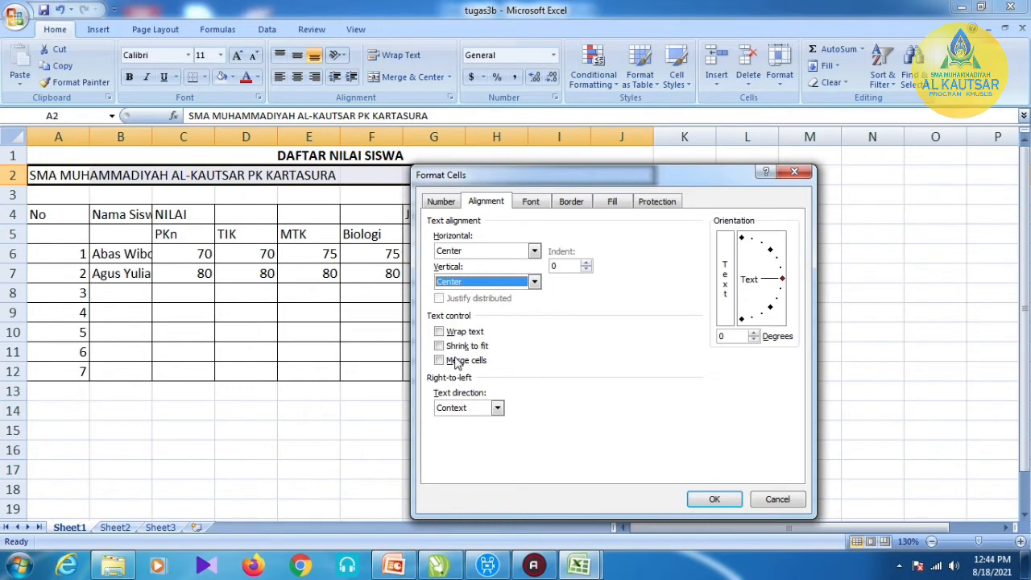
{"action": "left_click", "coordinate": [455, 360]}
{"action": "left_click", "coordinate": [713, 501]}
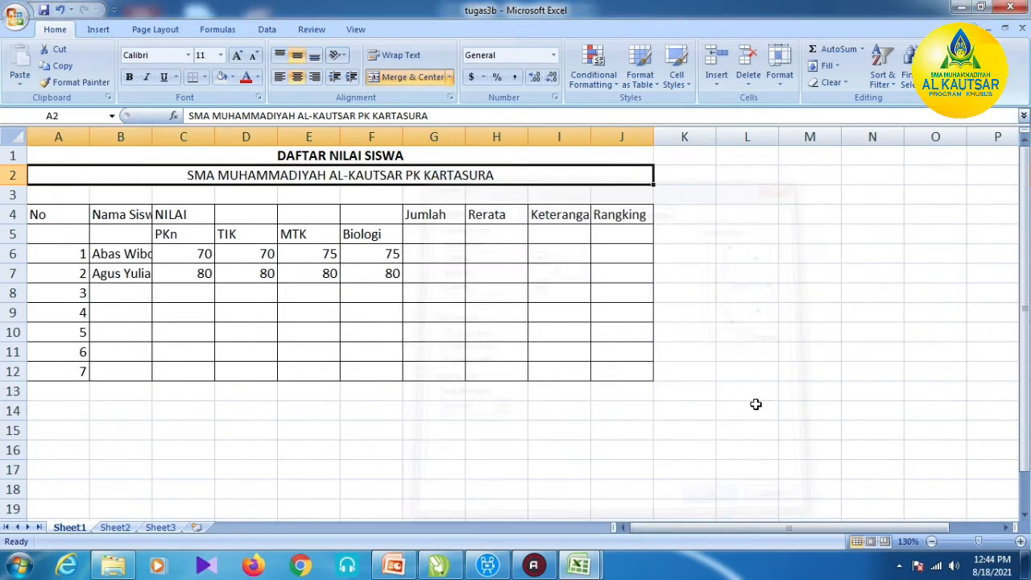
{"action": "left_click", "coordinate": [129, 77]}
{"action": "left_click", "coordinate": [743, 350]}
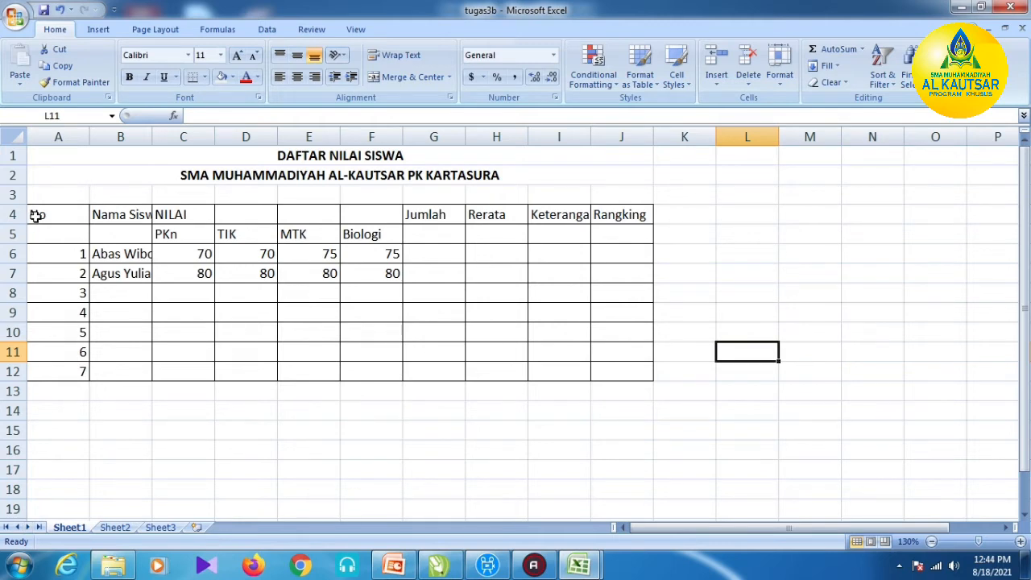
- Check the finished example on Sheet2, then select the No header cells A4:A5 on Sheet1
{"action": "left_click", "coordinate": [117, 528]}
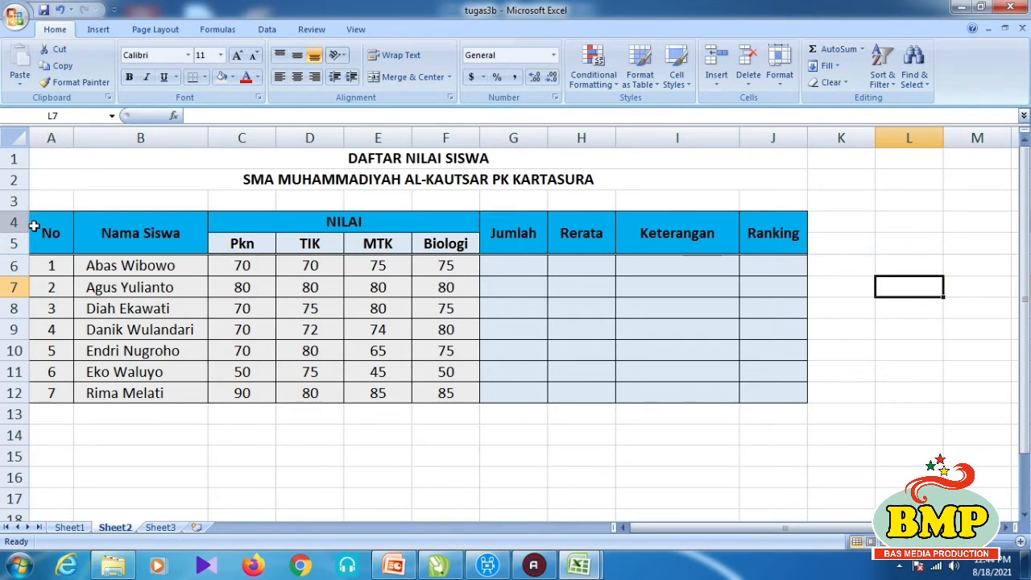
{"action": "left_click", "coordinate": [69, 527]}
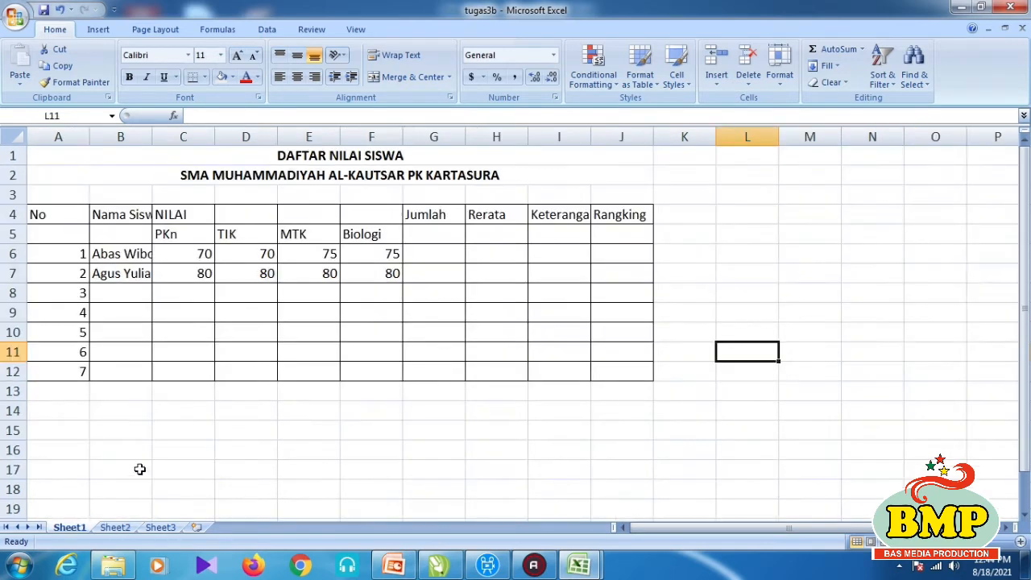
{"action": "left_click", "coordinate": [54, 216]}
{"action": "left_click_drag", "start_coordinate": [51, 215], "coordinate": [50, 229]}
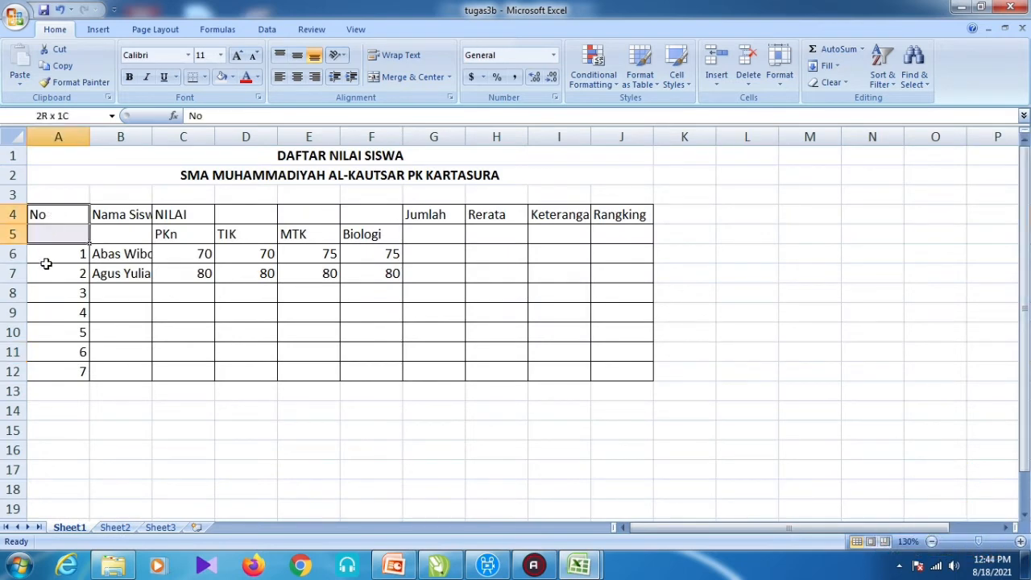
{"action": "left_click", "coordinate": [105, 213]}
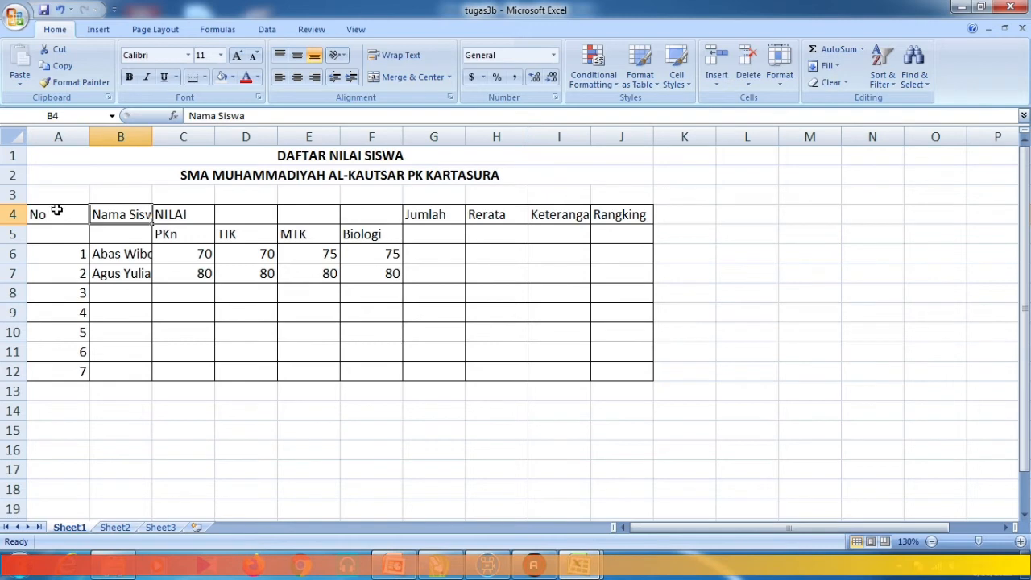
{"action": "left_click_drag", "start_coordinate": [50, 217], "coordinate": [51, 232]}
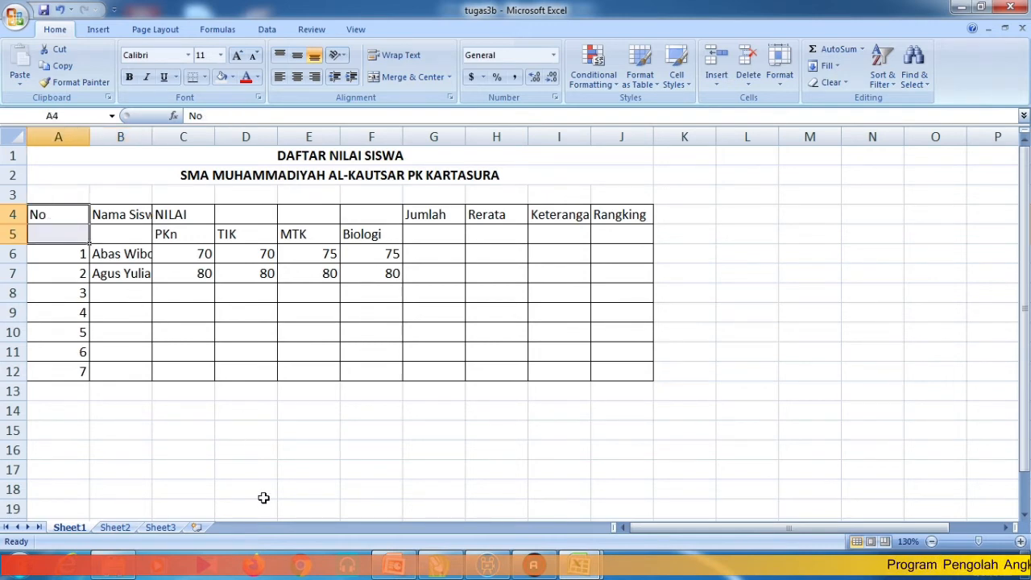
- Merge A4:A5 with horizontal and vertical Center alignment for the No header
{"action": "right_click", "coordinate": [51, 225]}
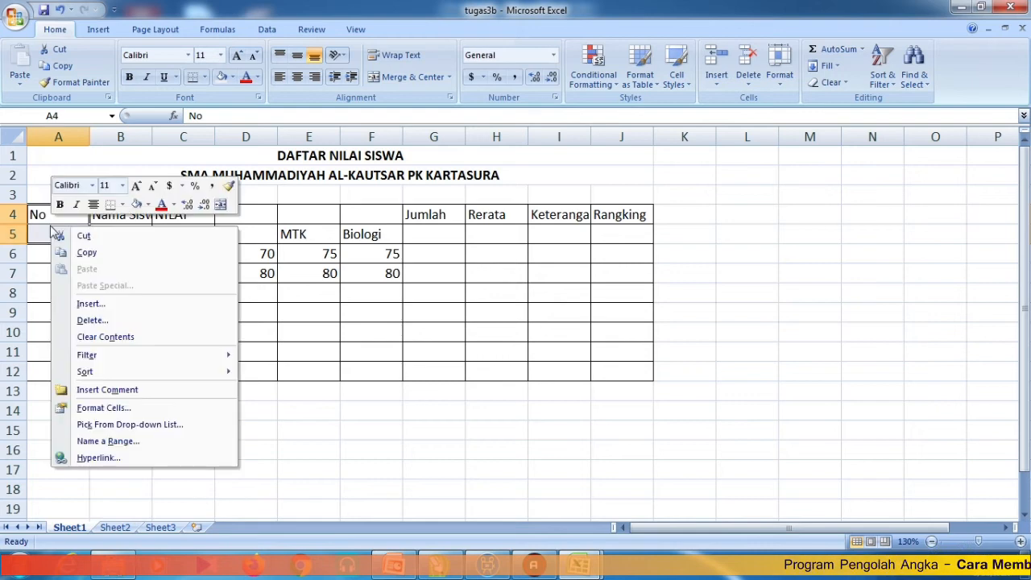
{"action": "left_click", "coordinate": [121, 408]}
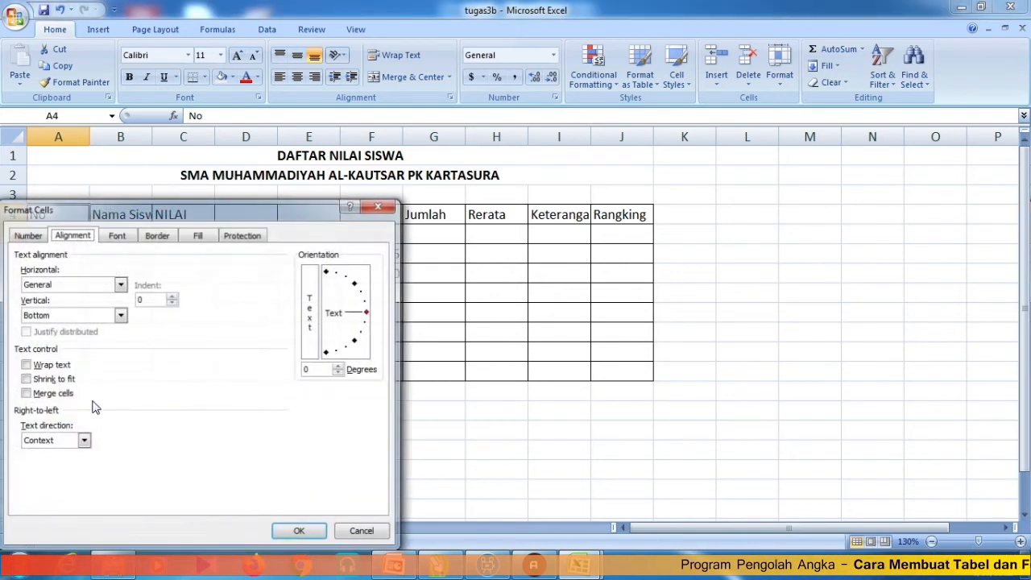
{"action": "left_click", "coordinate": [43, 394]}
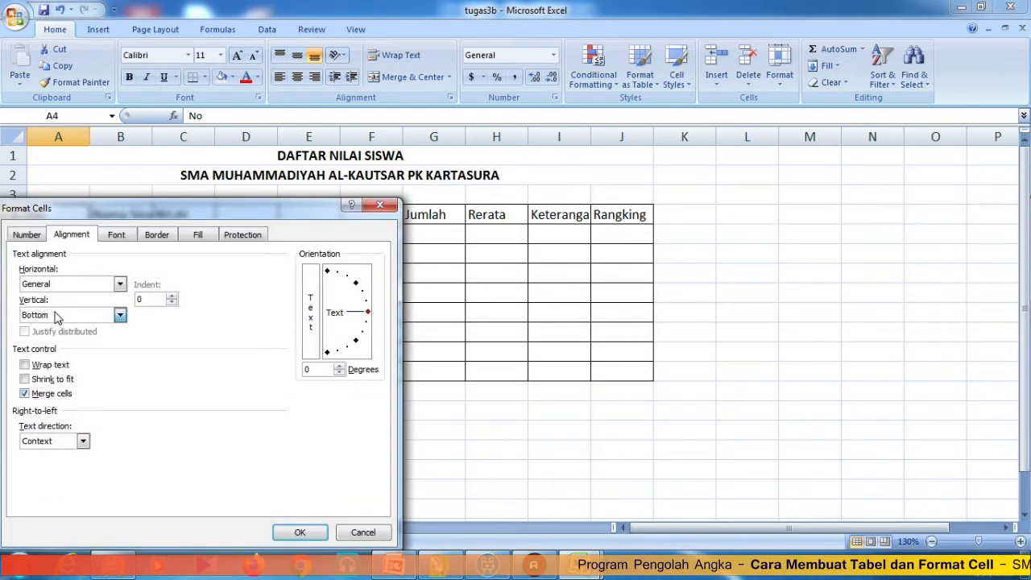
{"action": "left_click", "coordinate": [57, 316]}
{"action": "left_click", "coordinate": [42, 338]}
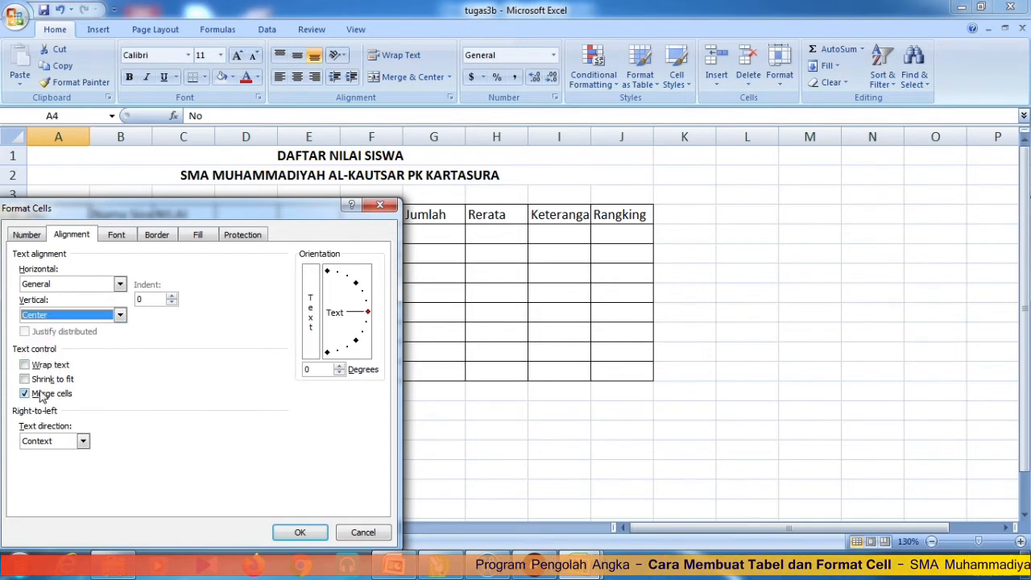
{"action": "left_click", "coordinate": [42, 394]}
{"action": "left_click", "coordinate": [40, 394]}
{"action": "left_click", "coordinate": [58, 285]}
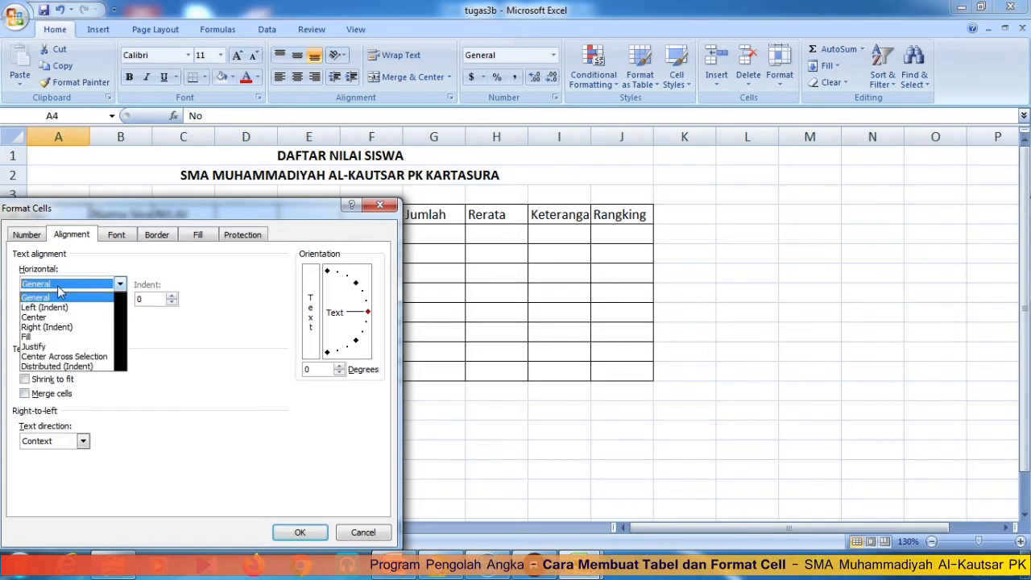
{"action": "left_click", "coordinate": [48, 295]}
{"action": "left_click", "coordinate": [53, 316]}
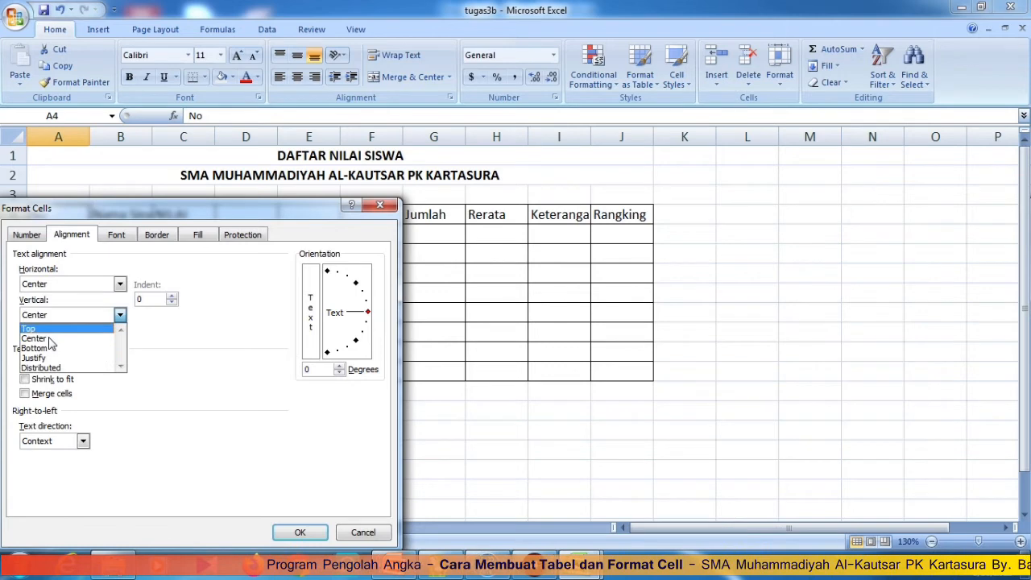
{"action": "left_click", "coordinate": [50, 337]}
{"action": "left_click", "coordinate": [51, 382]}
{"action": "left_click", "coordinate": [52, 382]}
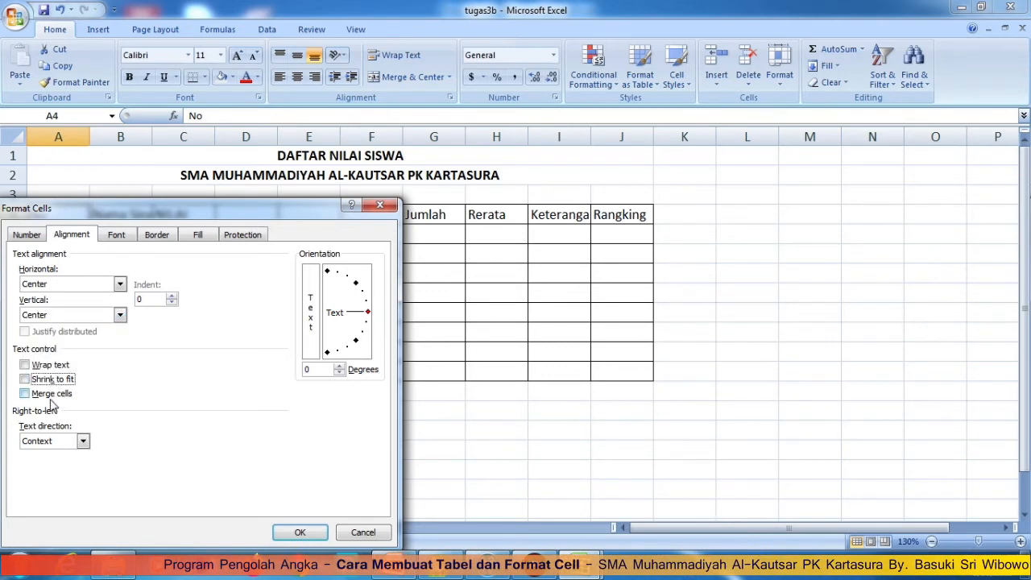
{"action": "left_click", "coordinate": [298, 532]}
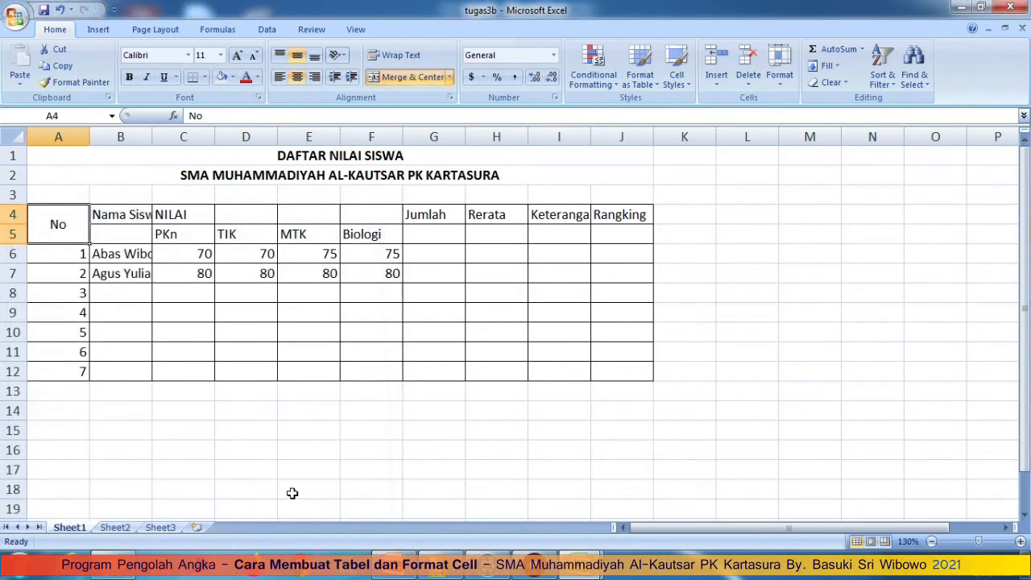
{"action": "left_click", "coordinate": [305, 472]}
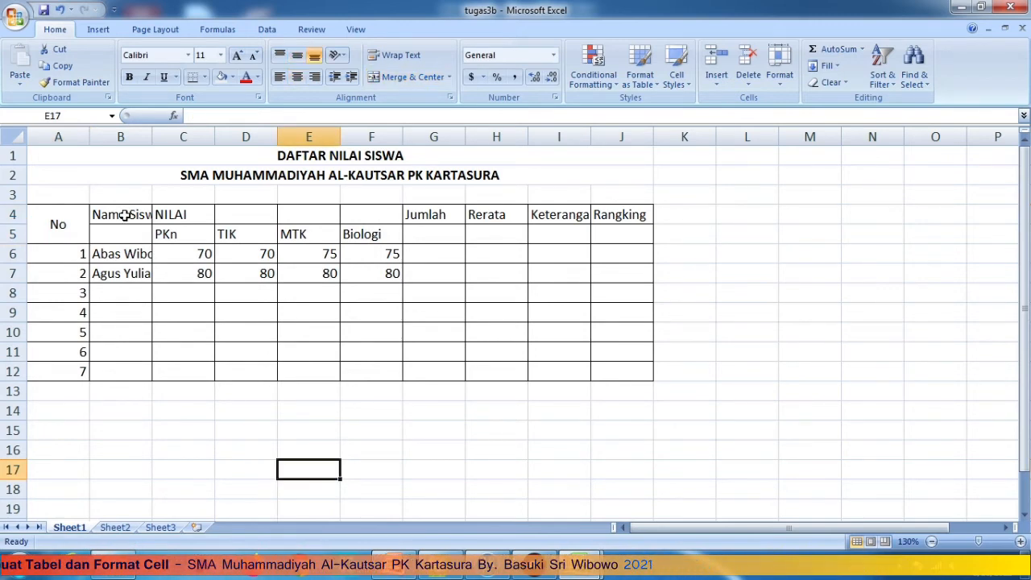
- Merge B4:B5 for Nama Siswa with horizontal and vertical Center alignment
{"action": "left_click_drag", "start_coordinate": [125, 215], "coordinate": [126, 234]}
{"action": "right_click", "coordinate": [126, 236]}
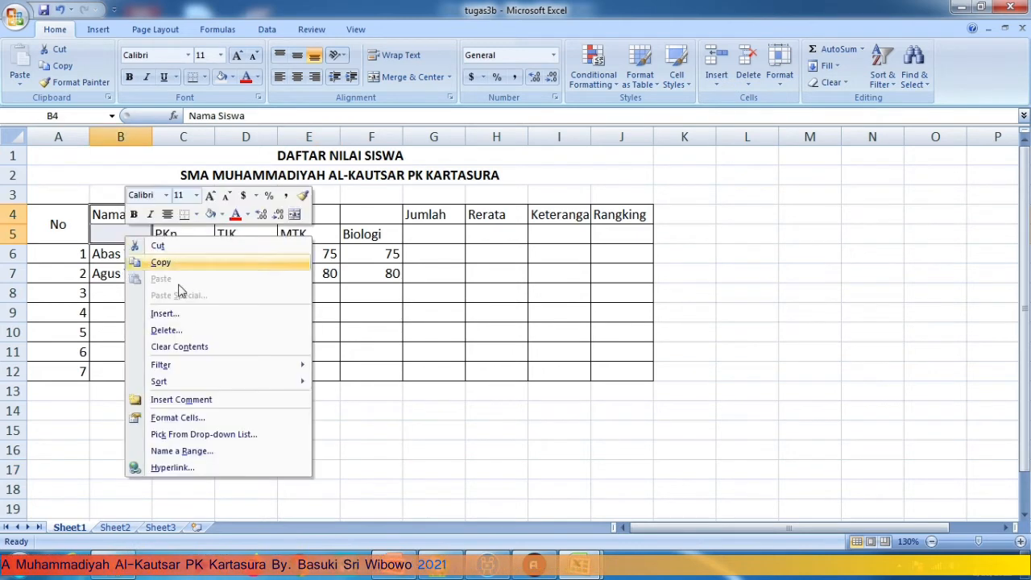
{"action": "left_click", "coordinate": [196, 419]}
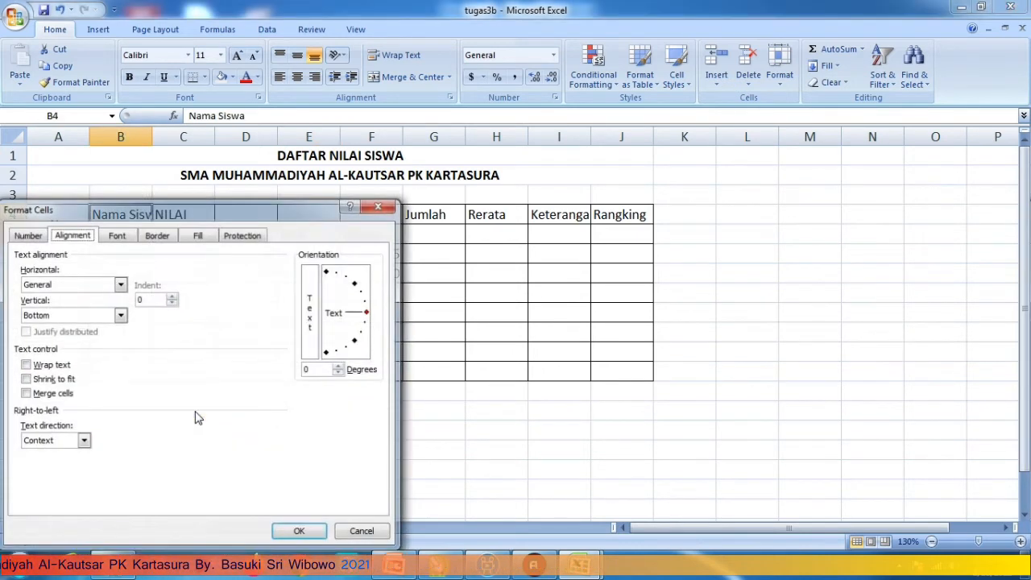
{"action": "left_click", "coordinate": [53, 393]}
{"action": "left_click", "coordinate": [52, 315]}
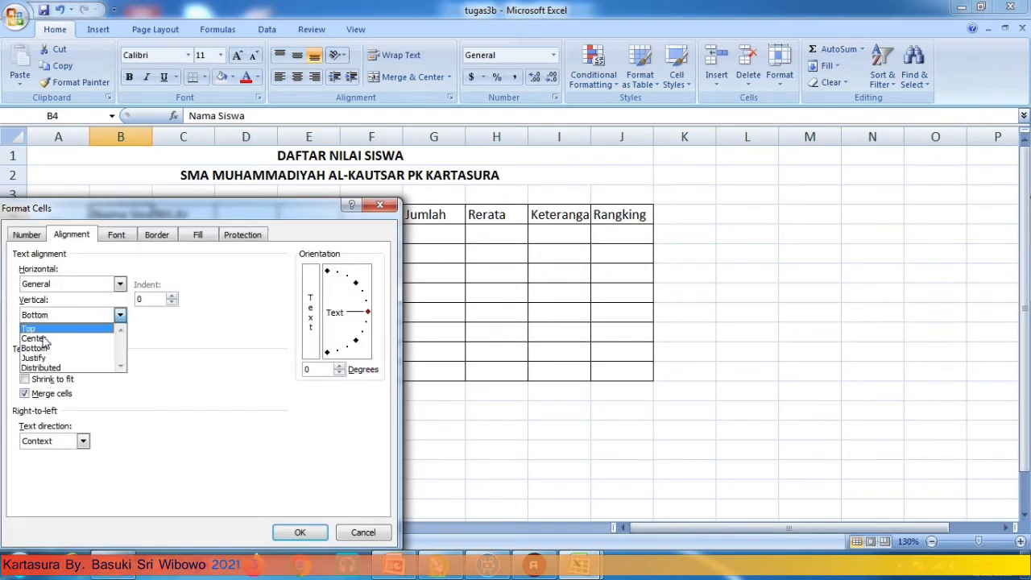
{"action": "left_click", "coordinate": [37, 338]}
{"action": "left_click", "coordinate": [119, 283]}
{"action": "left_click", "coordinate": [50, 316]}
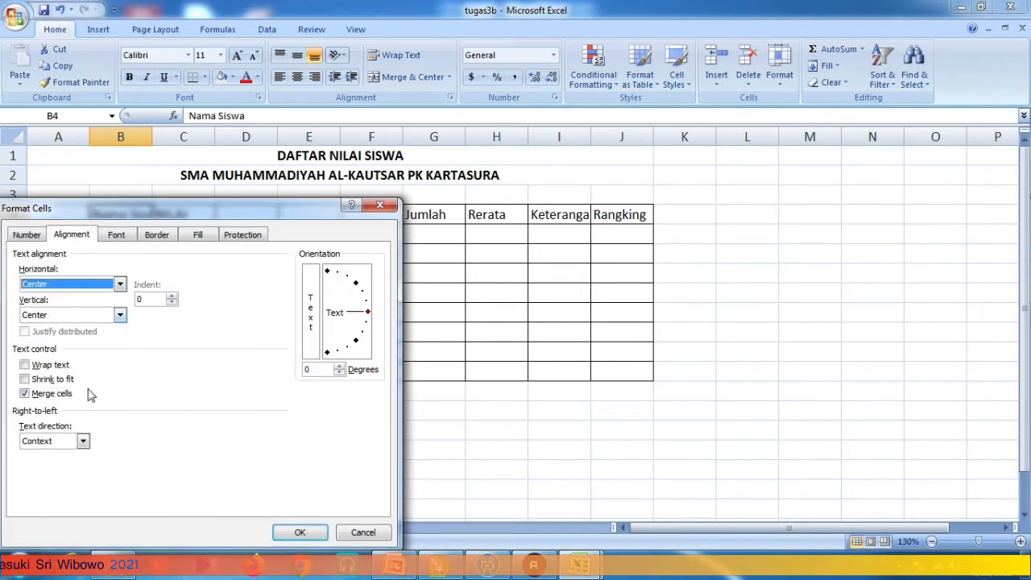
{"action": "left_click", "coordinate": [295, 534]}
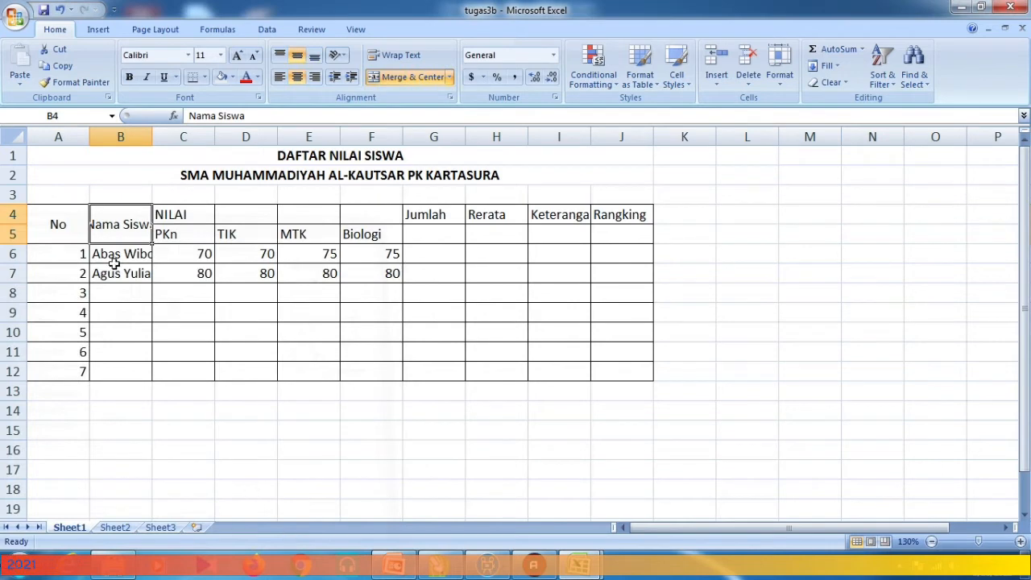
{"action": "left_click", "coordinate": [196, 430]}
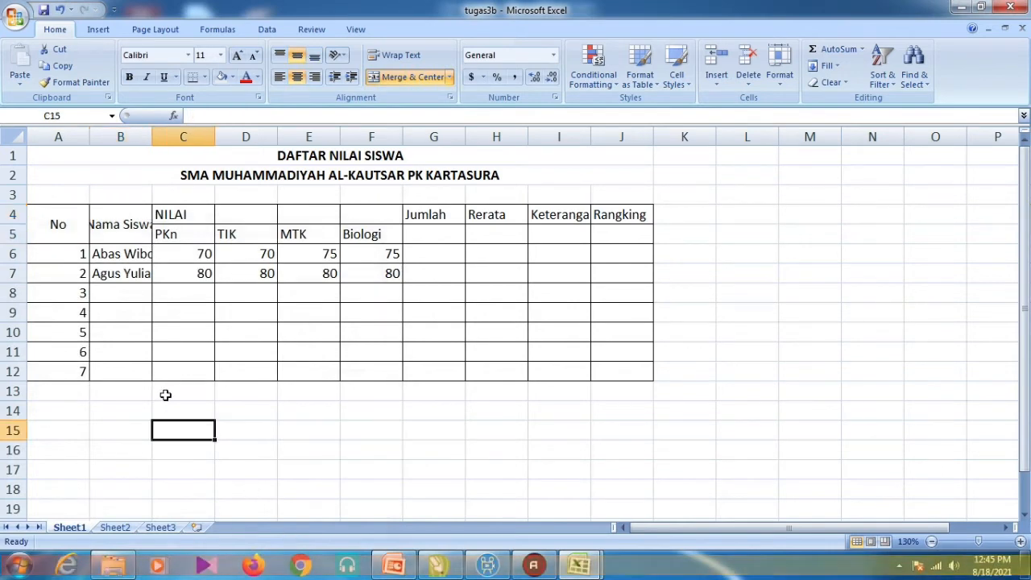
{"action": "left_click", "coordinate": [124, 234]}
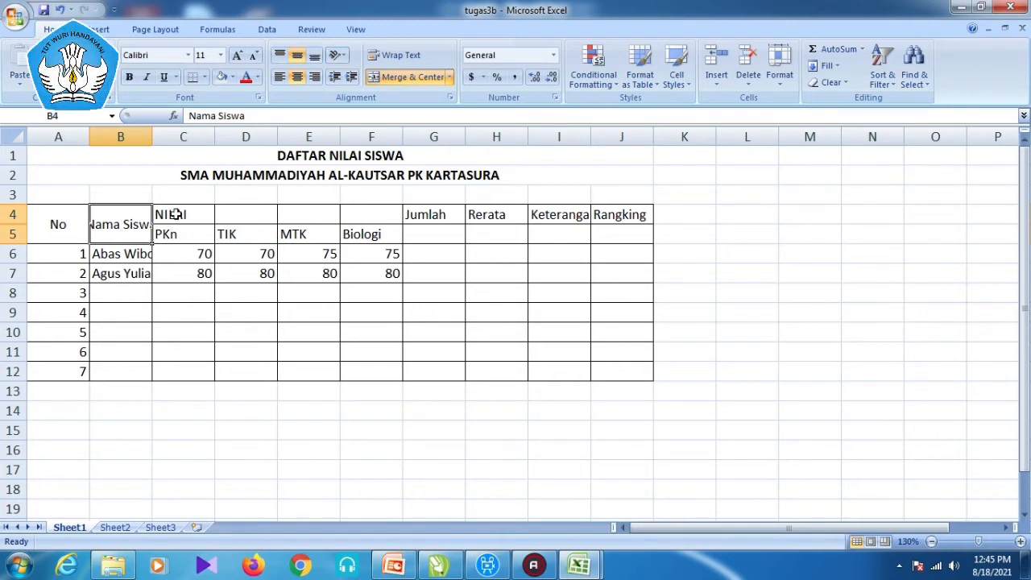
- Merge C4:F4 with NILAI set to Center horizontally and vertically
{"action": "left_click_drag", "start_coordinate": [175, 214], "coordinate": [364, 211]}
{"action": "right_click", "coordinate": [363, 211]}
{"action": "left_click", "coordinate": [424, 394]}
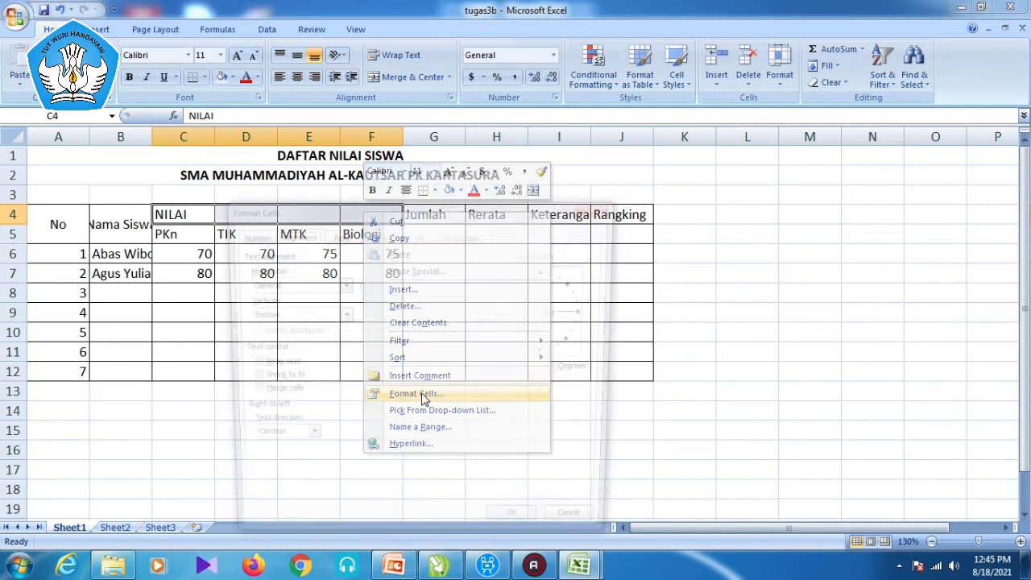
{"action": "left_click", "coordinate": [308, 282]}
{"action": "left_click", "coordinate": [291, 316]}
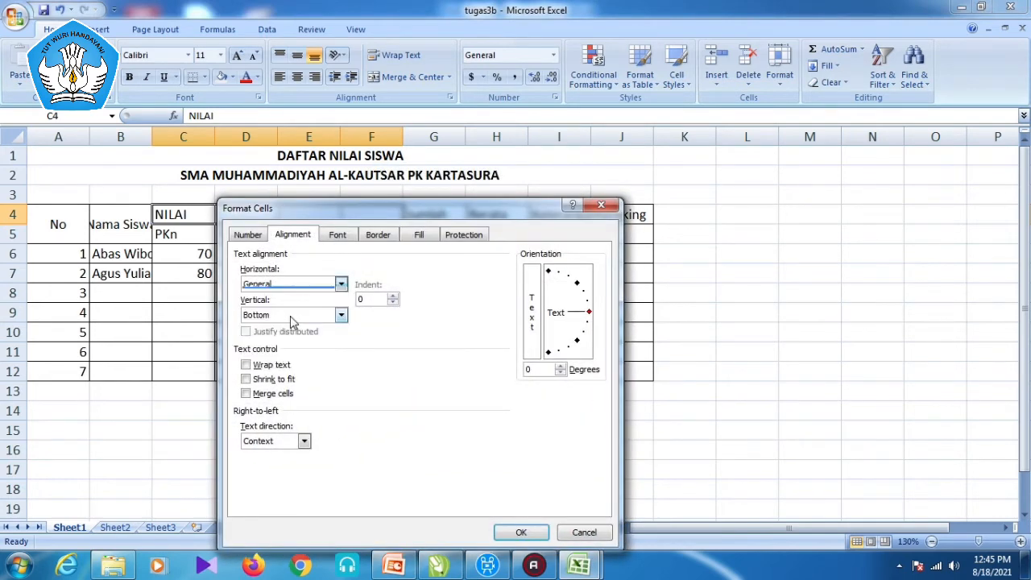
{"action": "left_click", "coordinate": [341, 315]}
{"action": "left_click", "coordinate": [314, 339]}
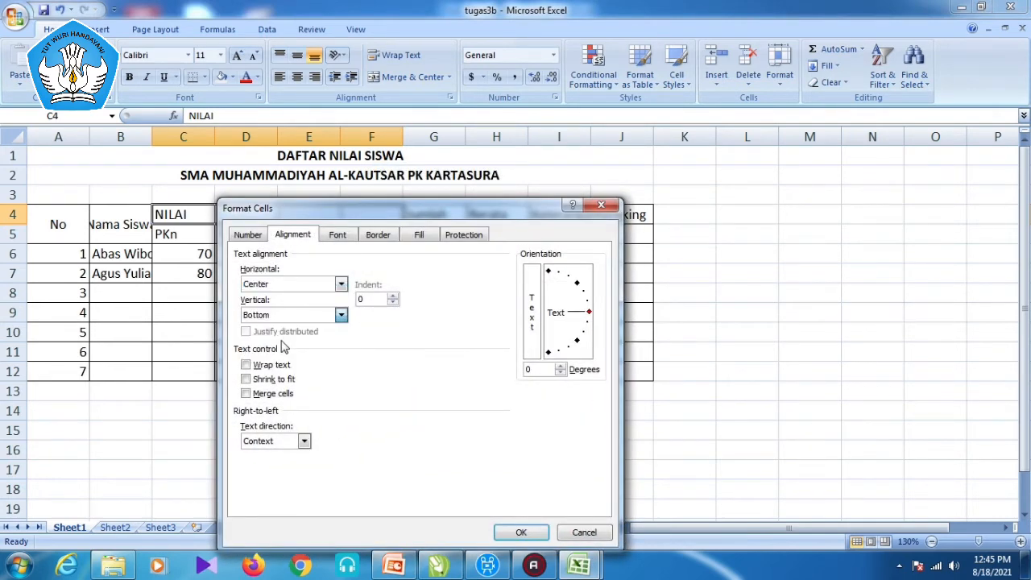
{"action": "left_click", "coordinate": [266, 393]}
{"action": "left_click", "coordinate": [520, 532]}
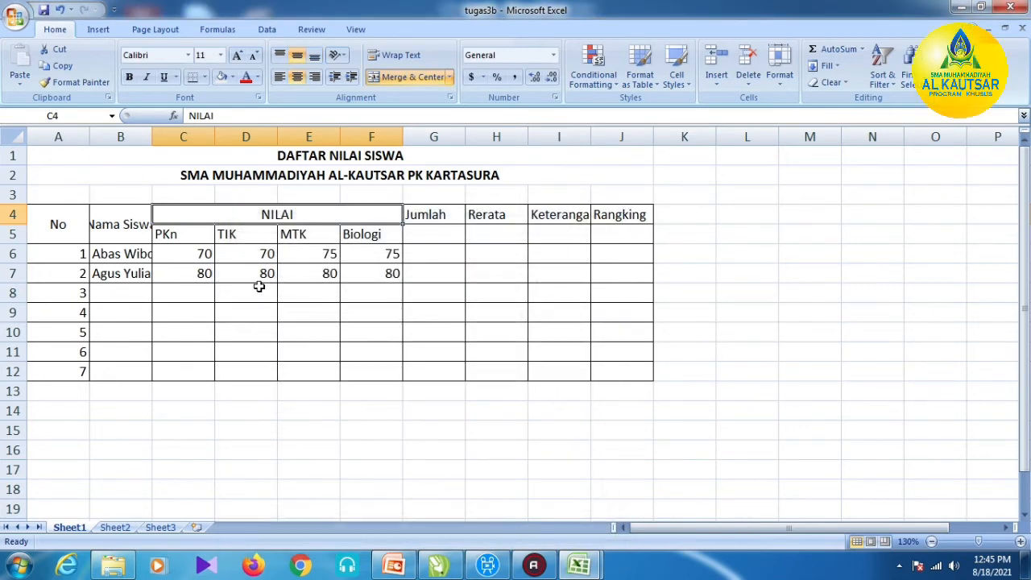
- Merge and centre Jumlah across G4:G5, with vertical Center alignment
{"action": "left_click_drag", "start_coordinate": [428, 220], "coordinate": [427, 234]}
{"action": "left_click", "coordinate": [410, 76]}
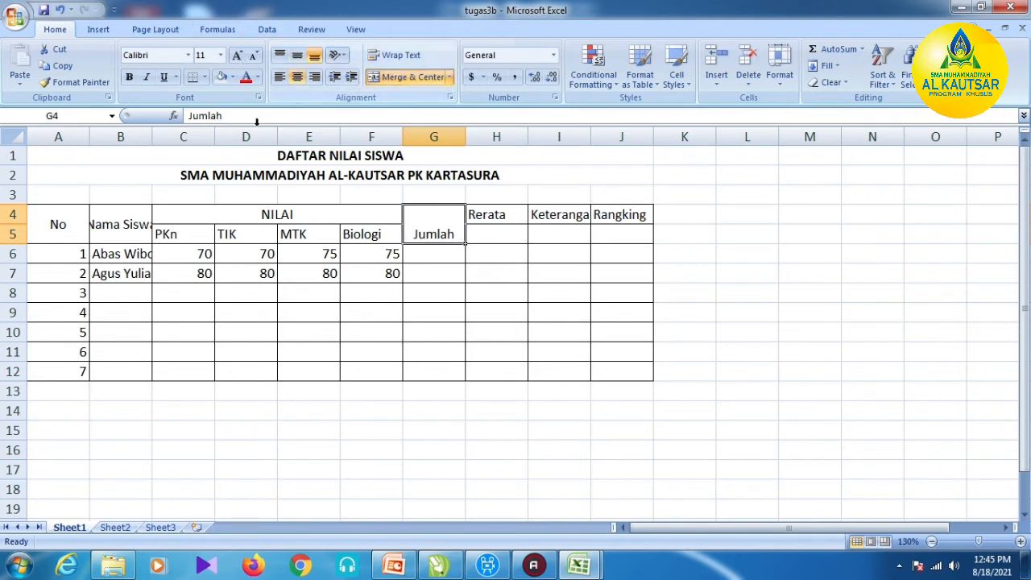
{"action": "right_click", "coordinate": [414, 230]}
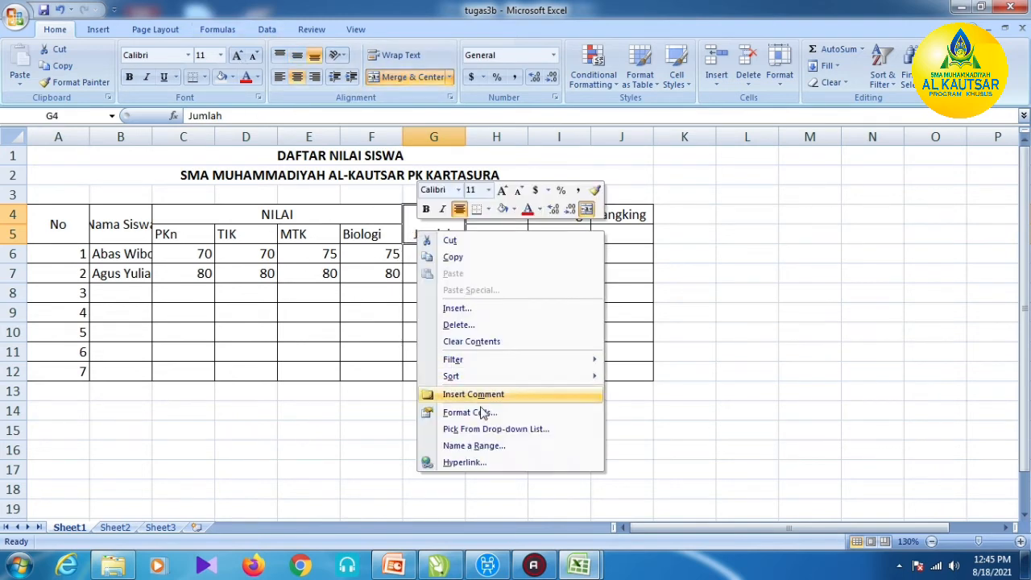
{"action": "left_click", "coordinate": [476, 412]}
{"action": "left_click", "coordinate": [327, 315]}
{"action": "left_click", "coordinate": [338, 339]}
{"action": "left_click", "coordinate": [576, 533]}
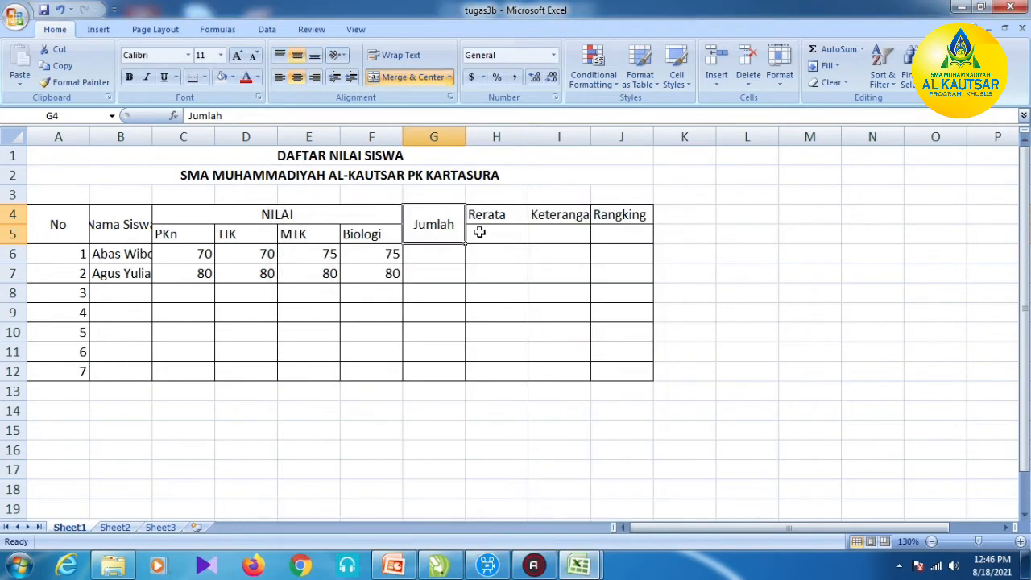
- Set horizontal Center alignment on the Rerata to Rangking headers H4:J5
{"action": "left_click_drag", "start_coordinate": [496, 214], "coordinate": [612, 232]}
{"action": "right_click", "coordinate": [612, 232]}
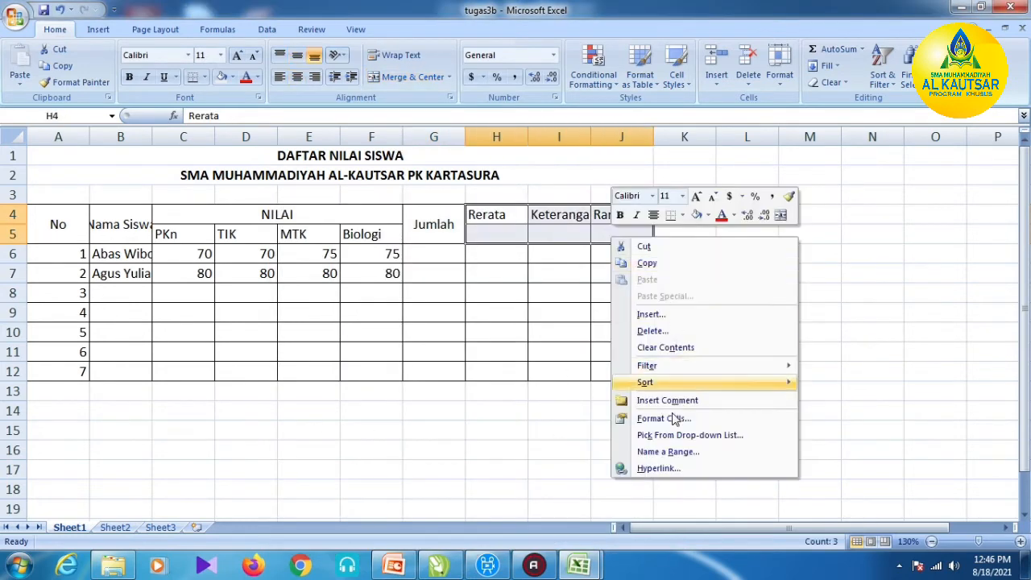
{"action": "left_click", "coordinate": [664, 418]}
{"action": "left_click", "coordinate": [517, 312]}
{"action": "left_click", "coordinate": [517, 324]}
{"action": "left_click", "coordinate": [516, 283]}
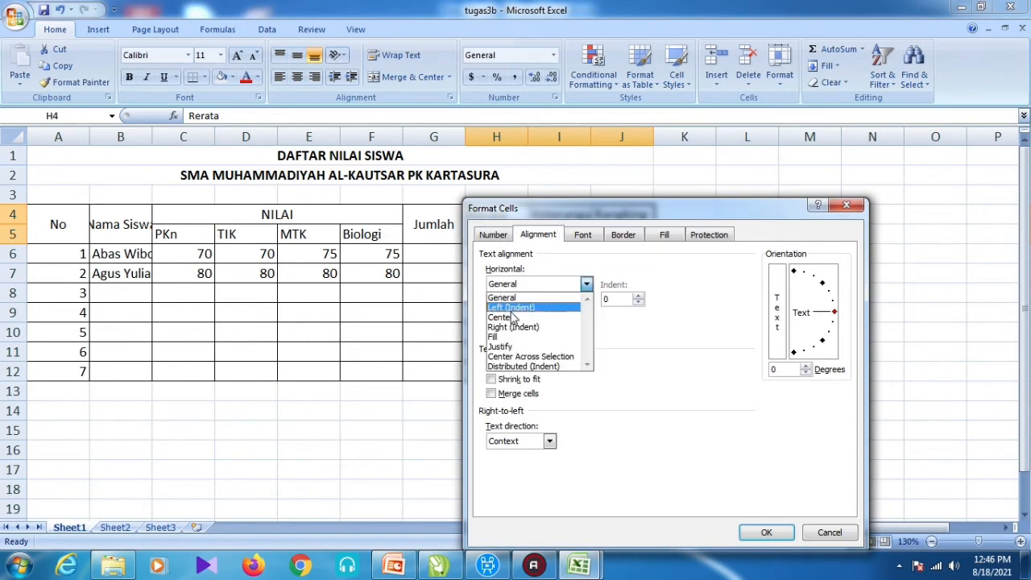
{"action": "left_click", "coordinate": [514, 316]}
{"action": "left_click", "coordinate": [764, 532]}
{"action": "left_click", "coordinate": [753, 449]}
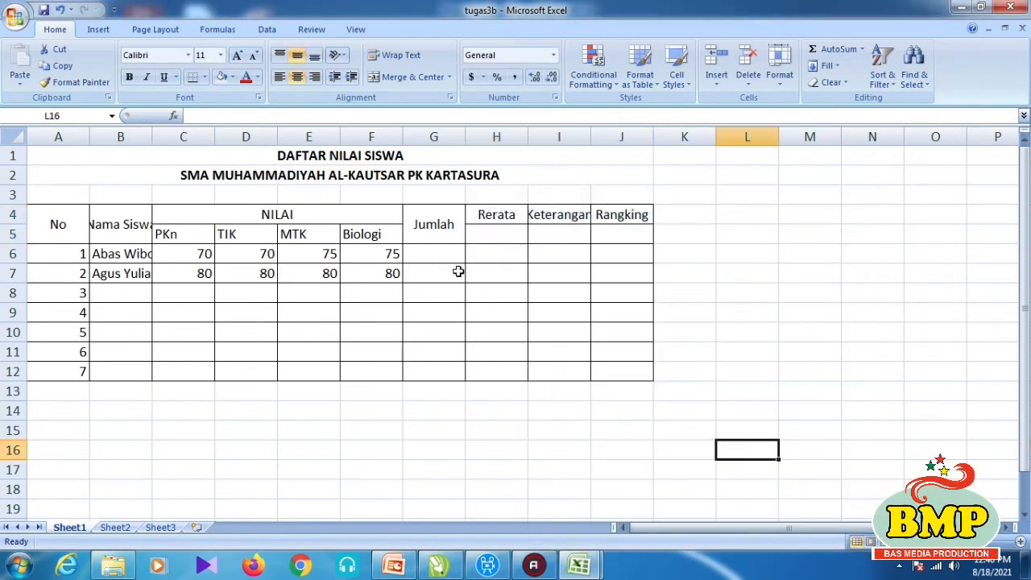
- Merge and centre Rerata (H4:H5), Keterangan (I4:I5) and Rangking (J4:J5)
{"action": "left_click_drag", "start_coordinate": [485, 211], "coordinate": [486, 235]}
{"action": "left_click", "coordinate": [389, 78]}
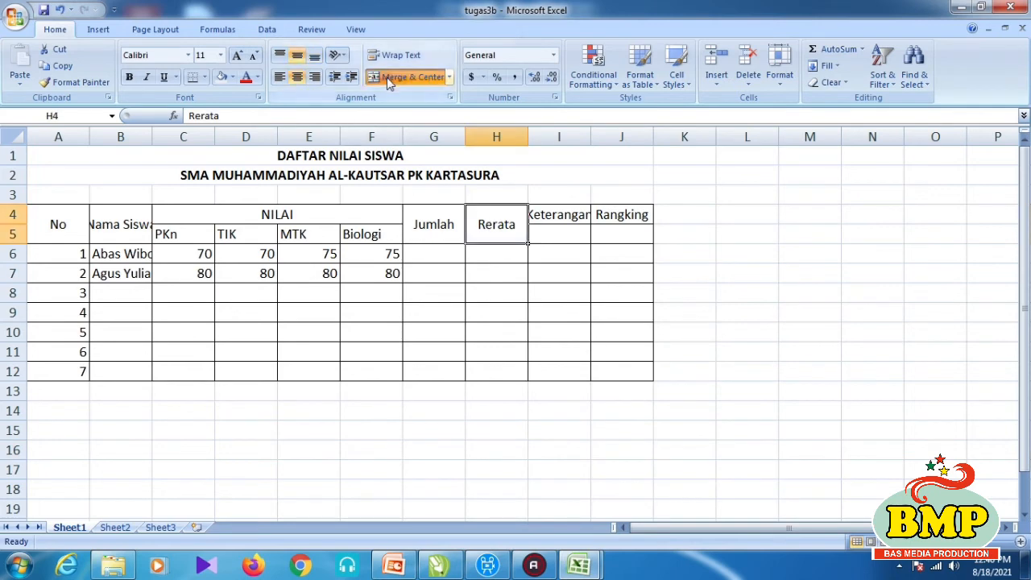
{"action": "left_click_drag", "start_coordinate": [555, 221], "coordinate": [555, 237]}
{"action": "left_click", "coordinate": [399, 77]}
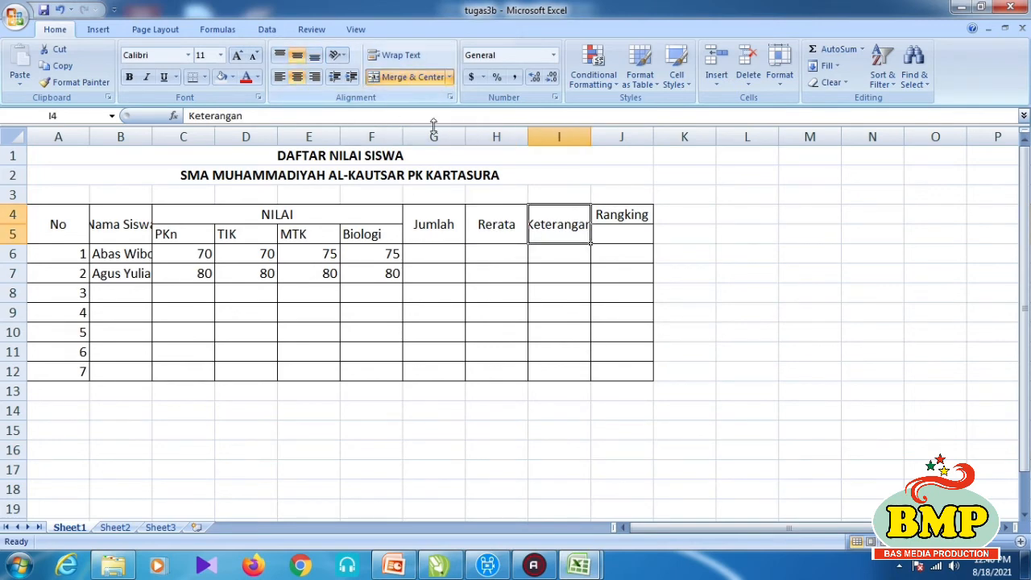
{"action": "left_click_drag", "start_coordinate": [610, 219], "coordinate": [605, 233]}
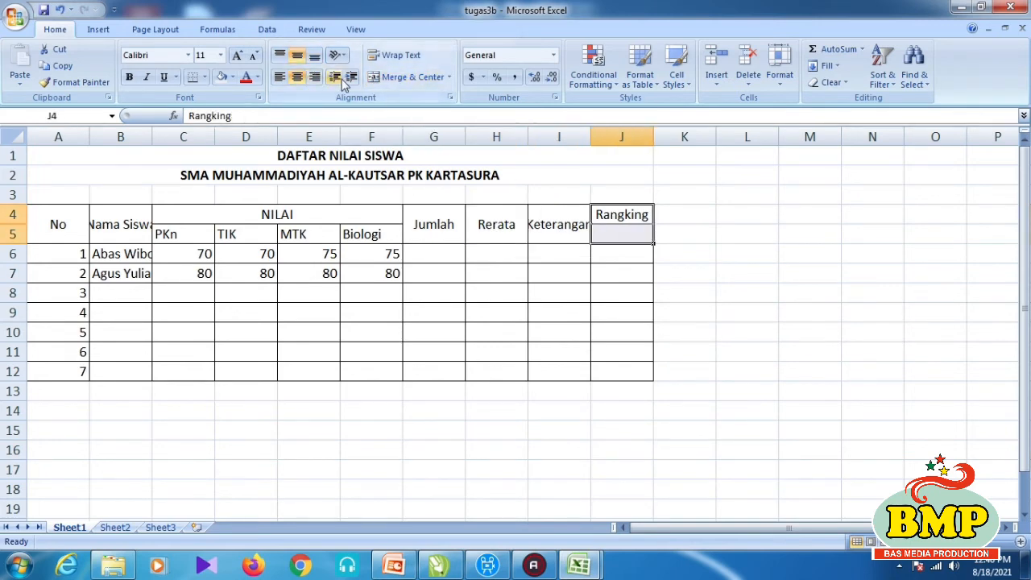
{"action": "left_click", "coordinate": [385, 78]}
{"action": "left_click", "coordinate": [722, 309]}
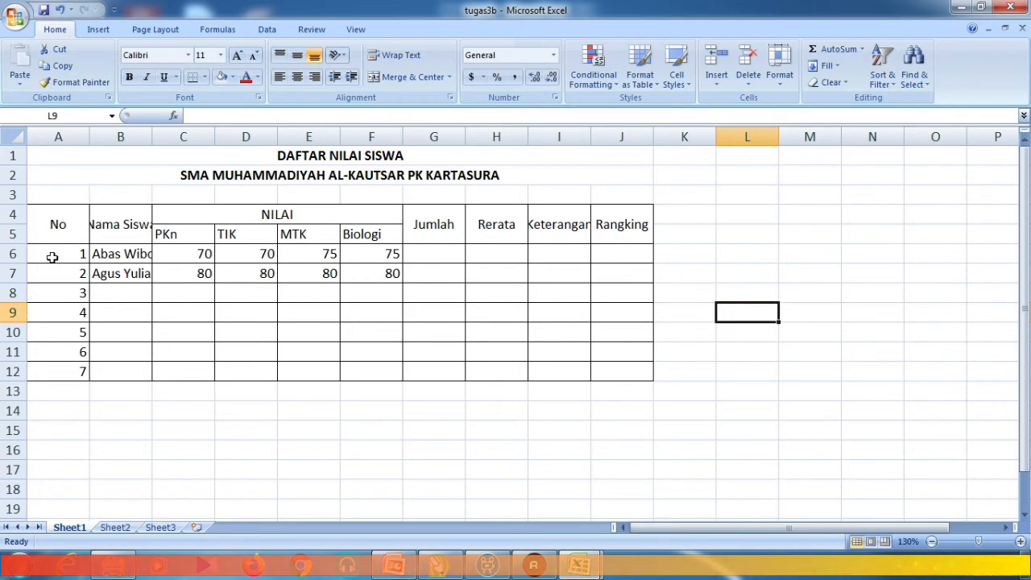
- Centre the student data A6:J12 horizontally and vertically, after checking the Sheet2 example
{"action": "left_click_drag", "start_coordinate": [50, 257], "coordinate": [637, 368]}
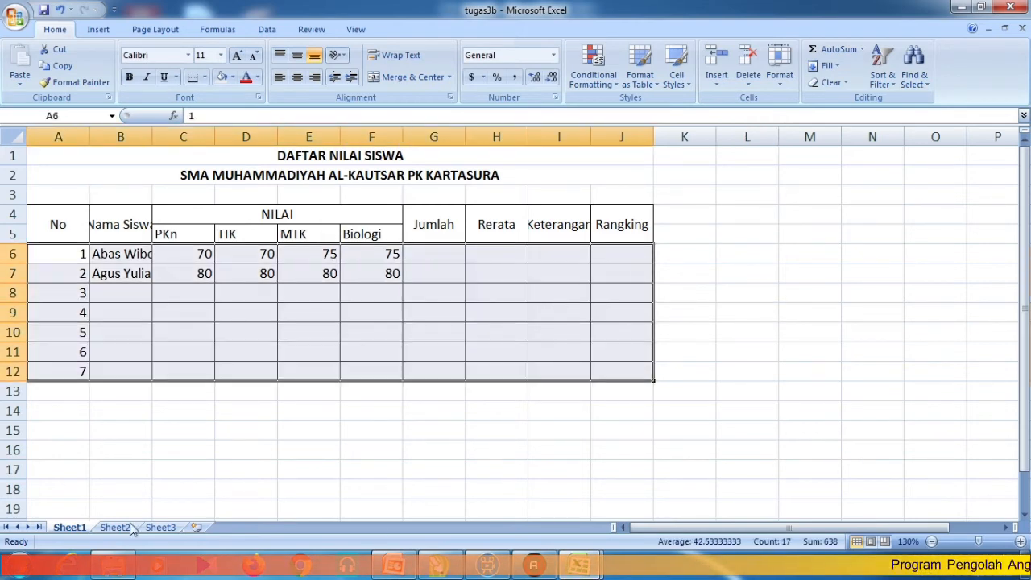
{"action": "left_click", "coordinate": [114, 527]}
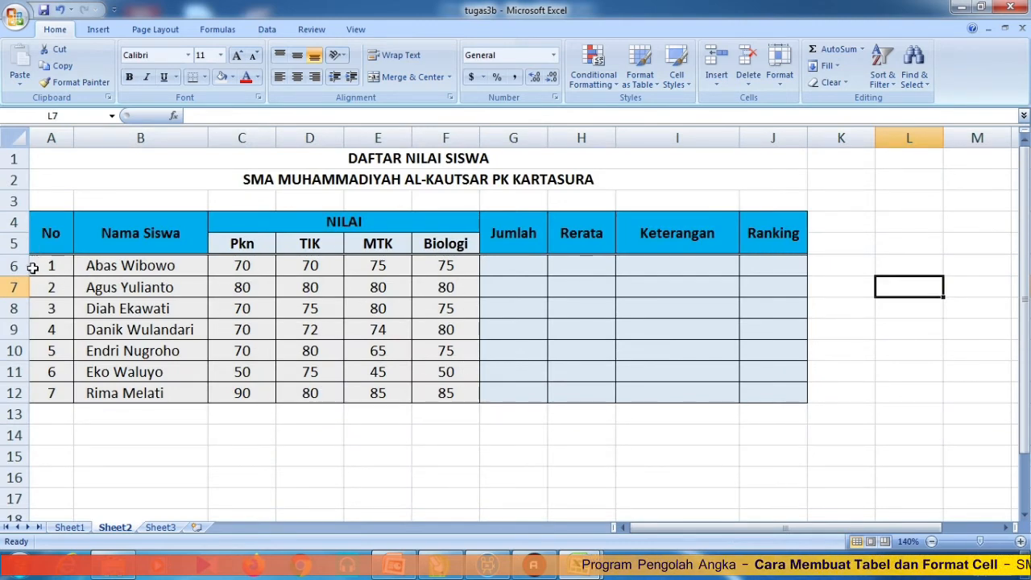
{"action": "left_click", "coordinate": [70, 527]}
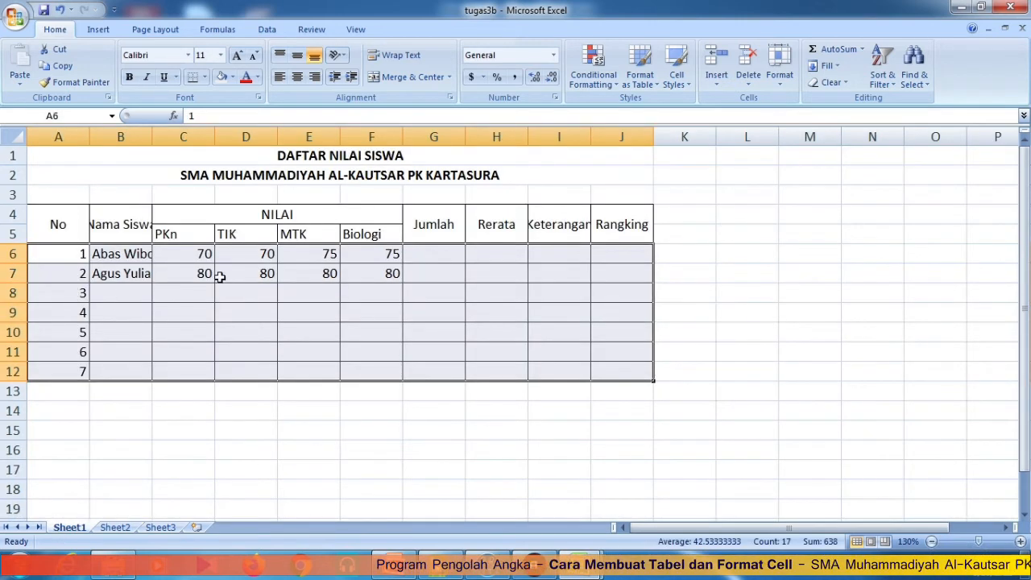
{"action": "right_click", "coordinate": [172, 279]}
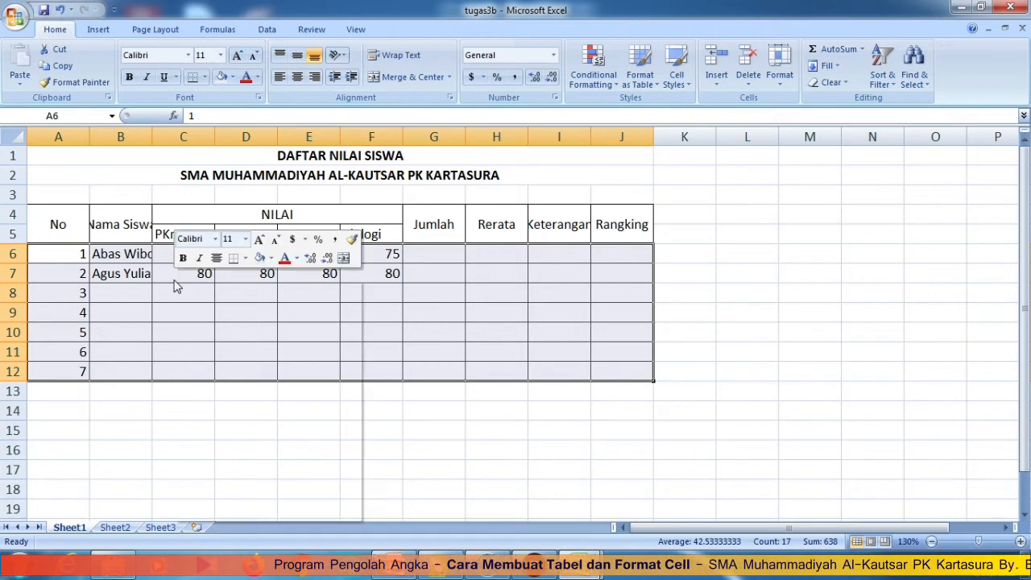
{"action": "left_click", "coordinate": [226, 461]}
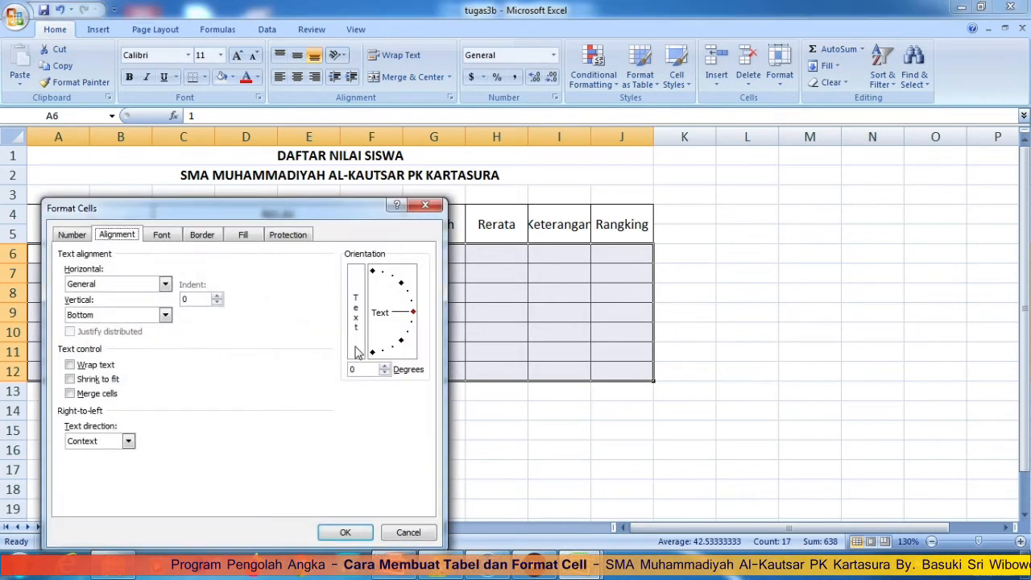
{"action": "left_click", "coordinate": [98, 284]}
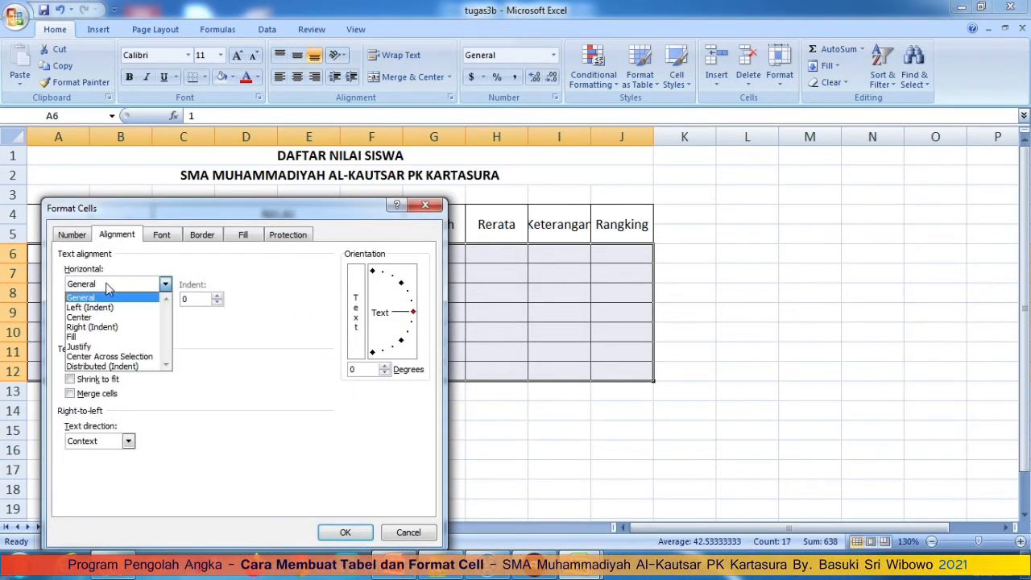
{"action": "left_click", "coordinate": [98, 316]}
{"action": "left_click", "coordinate": [96, 316]}
{"action": "left_click", "coordinate": [84, 338]}
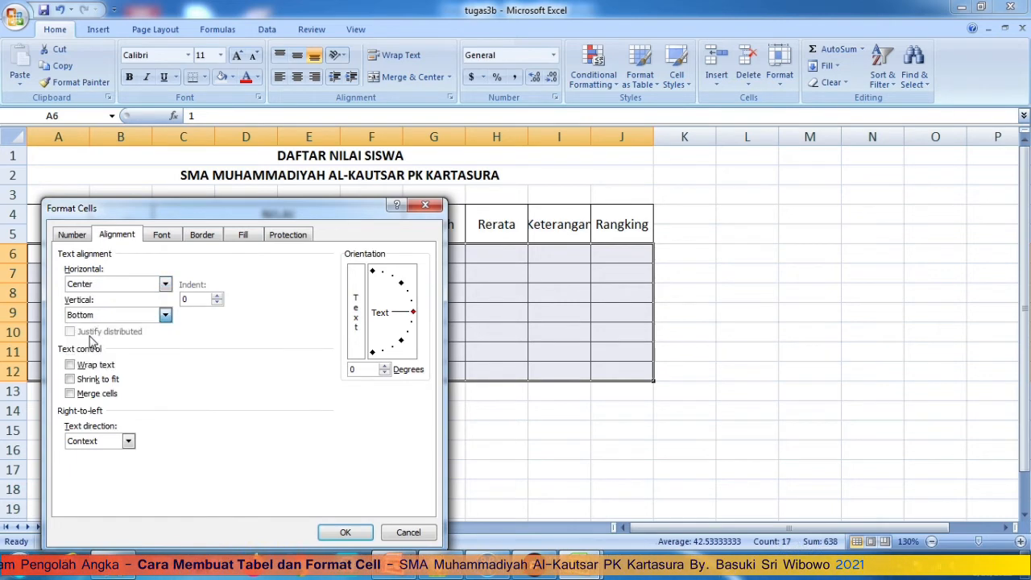
{"action": "left_click", "coordinate": [343, 533]}
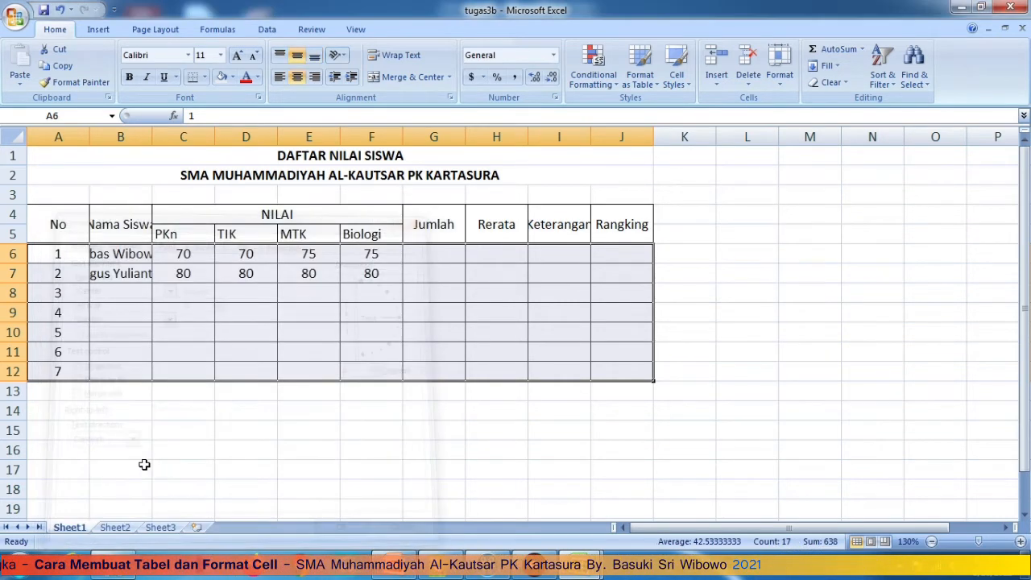
{"action": "left_click", "coordinate": [140, 273]}
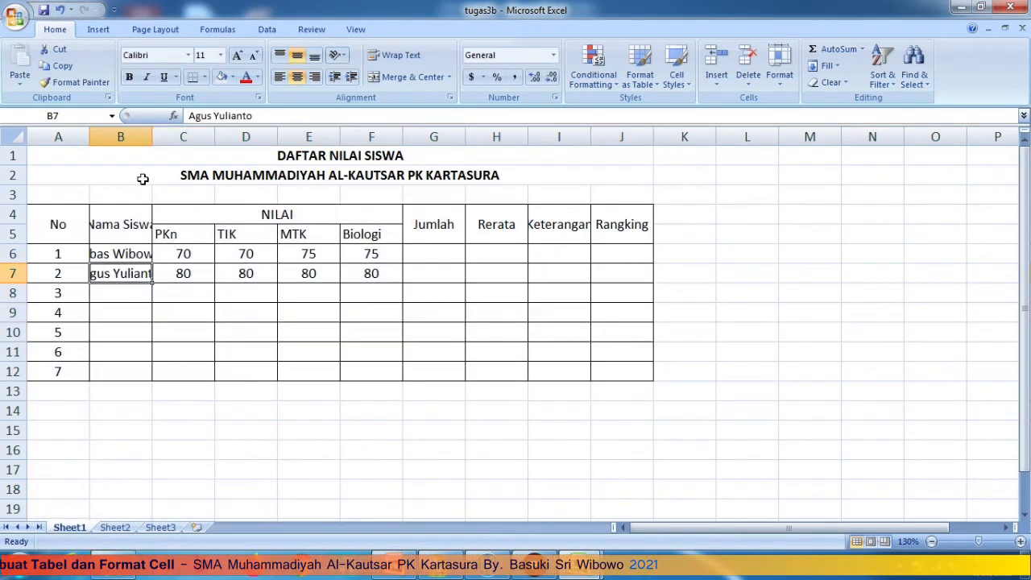
- Narrow column A and widen column B so names fit, then show the Sheet2 example
{"action": "left_click_drag", "start_coordinate": [152, 137], "coordinate": [68, 145]}
{"action": "left_click_drag", "start_coordinate": [131, 138], "coordinate": [167, 146]}
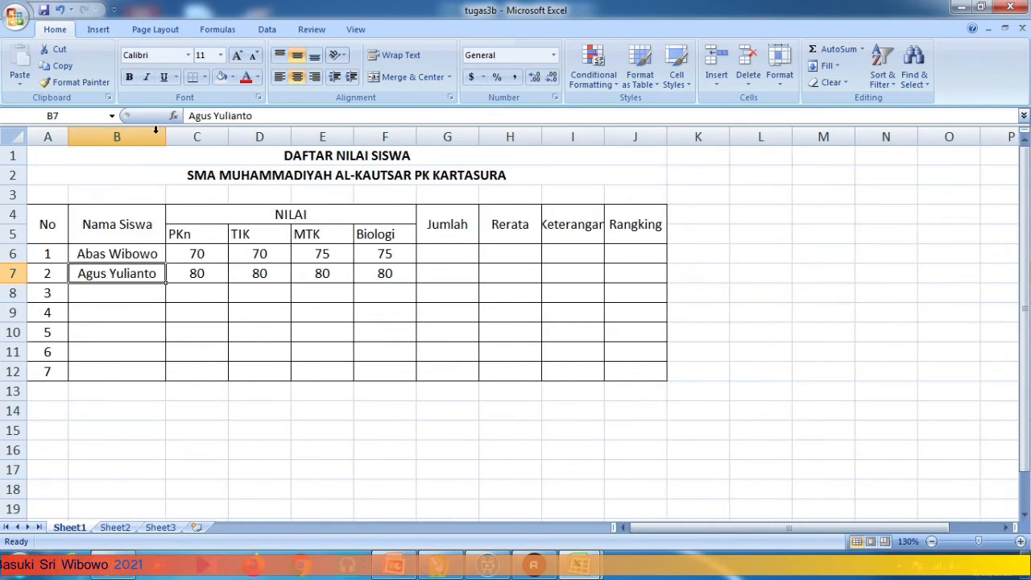
{"action": "left_click_drag", "start_coordinate": [166, 137], "coordinate": [174, 168]}
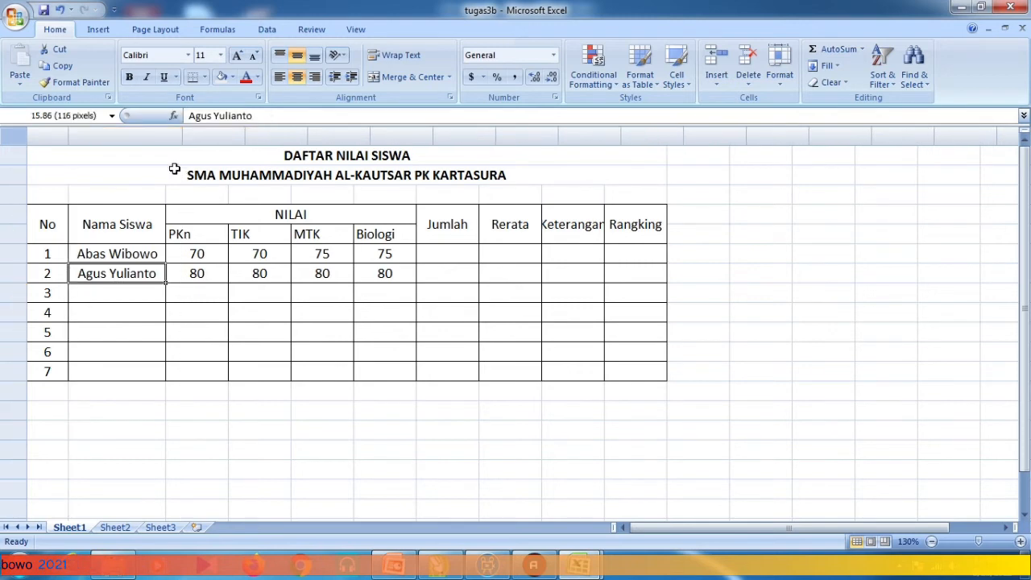
{"action": "left_click_drag", "start_coordinate": [258, 451], "coordinate": [253, 440]}
{"action": "left_click", "coordinate": [255, 447]}
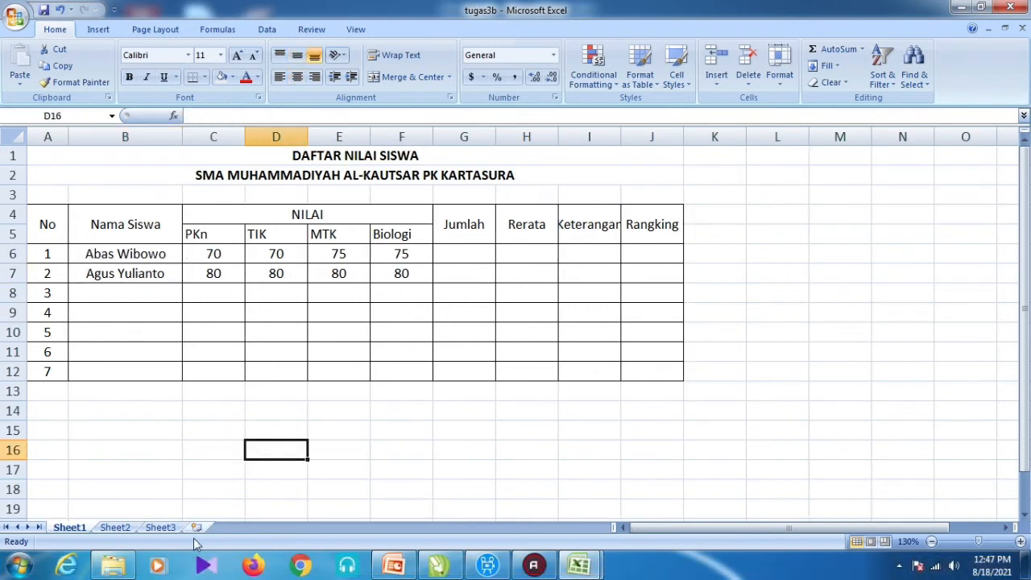
{"action": "left_click", "coordinate": [121, 529]}
- Give the student names in B6:B12 on Sheet1 a left indent of 1
{"action": "scroll", "coordinate": [158, 325], "scroll_direction": "up", "scroll_amount": 1, "text": "ctrl"}
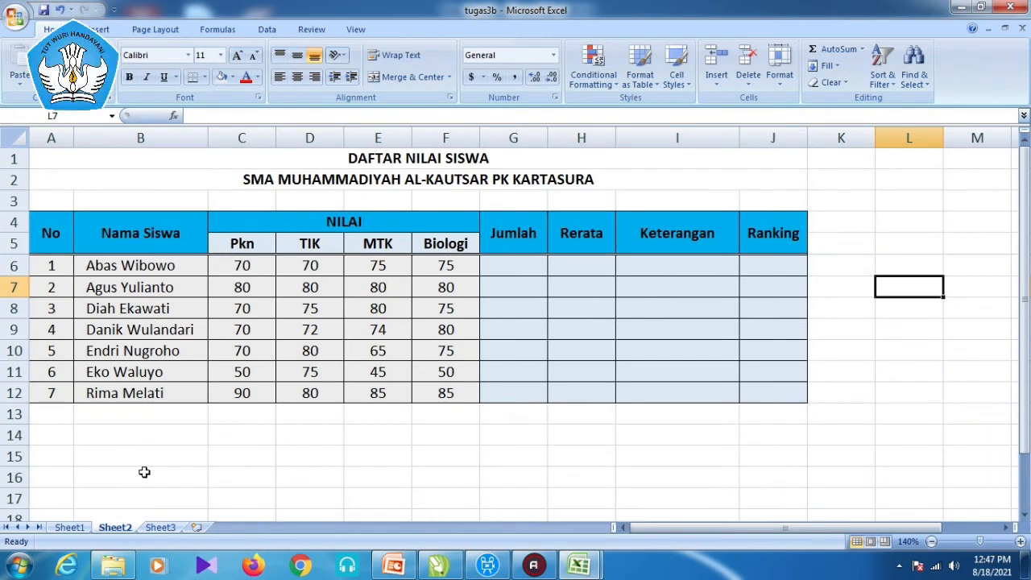
{"action": "left_click", "coordinate": [60, 529]}
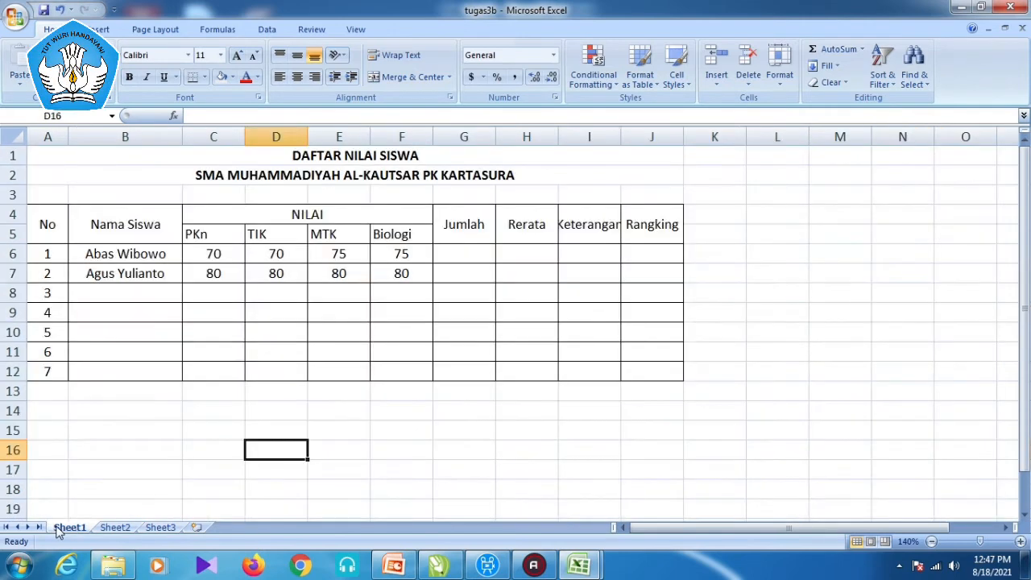
{"action": "left_click_drag", "start_coordinate": [116, 253], "coordinate": [111, 371]}
{"action": "right_click", "coordinate": [112, 372]}
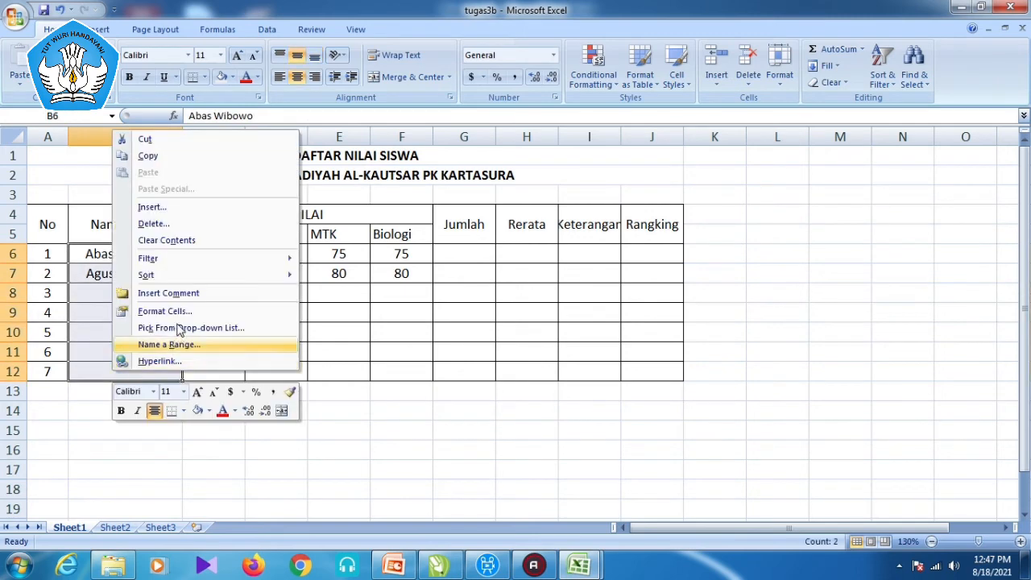
{"action": "left_click", "coordinate": [165, 312]}
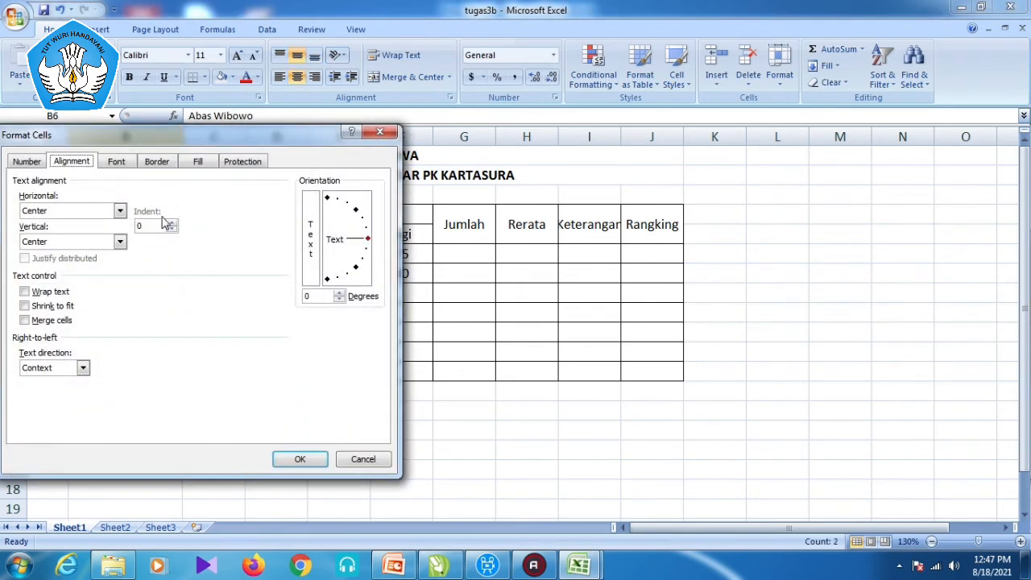
{"action": "left_click", "coordinate": [172, 222]}
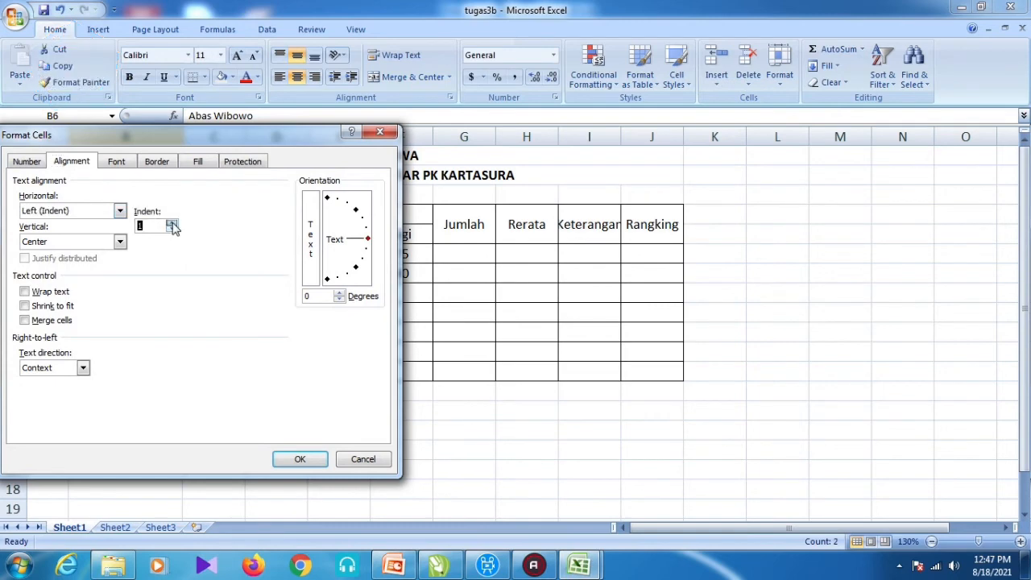
{"action": "left_click", "coordinate": [299, 459]}
- Widen column B on Sheet1, then widen it on Sheet2 as well
{"action": "left_click_drag", "start_coordinate": [177, 134], "coordinate": [244, 135]}
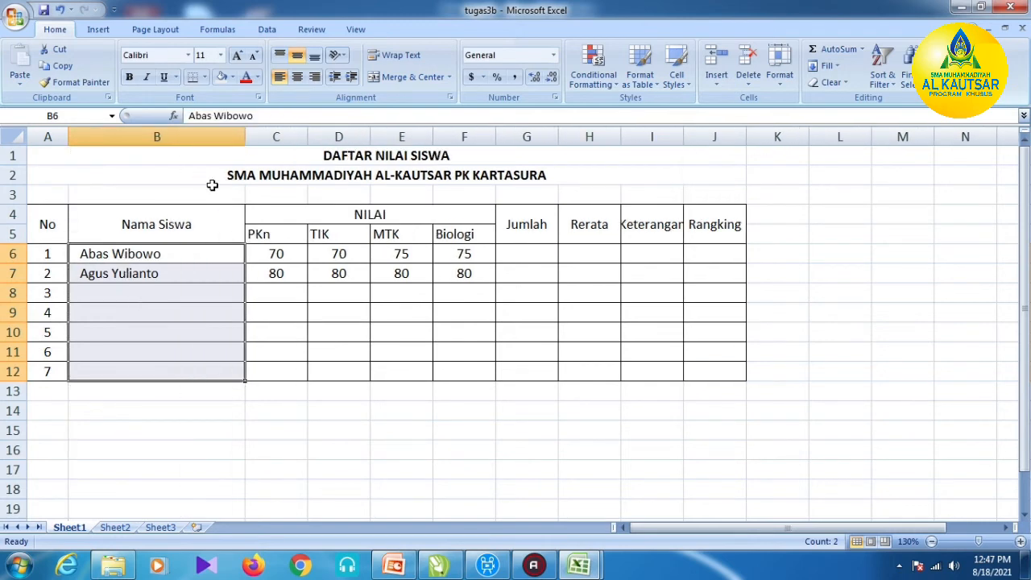
{"action": "left_click_drag", "start_coordinate": [245, 135], "coordinate": [232, 135]}
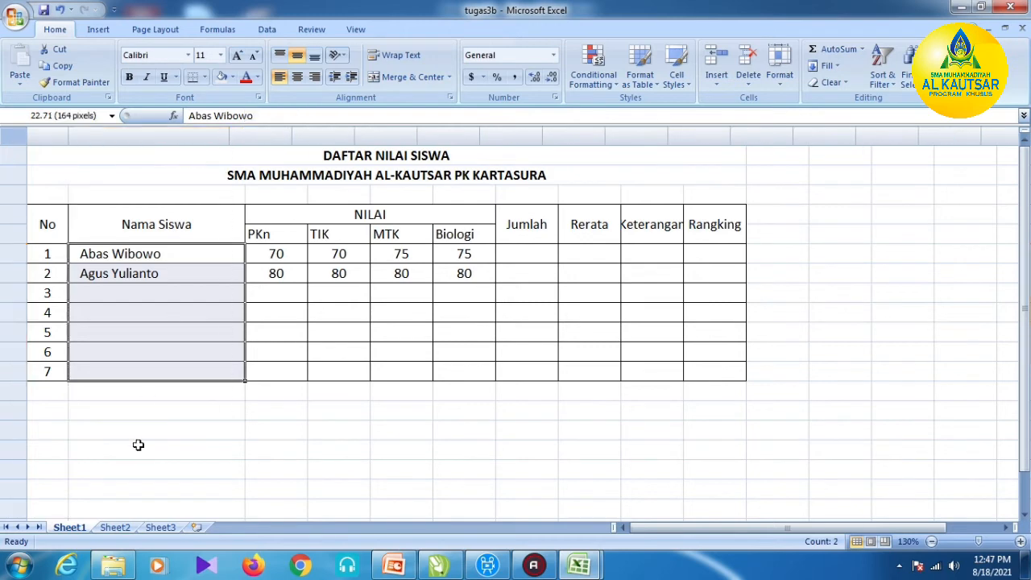
{"action": "left_click", "coordinate": [114, 527]}
{"action": "left_click_drag", "start_coordinate": [212, 138], "coordinate": [229, 139]}
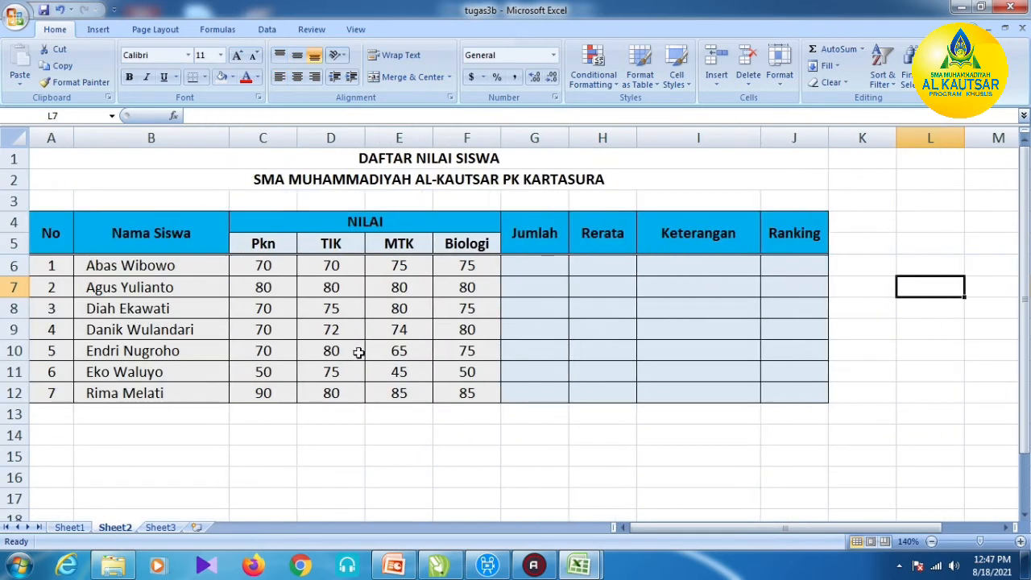
- Back on Sheet1, widen column I to fit Keterangan, then select the PKn–Biologi headings
{"action": "left_click", "coordinate": [336, 468]}
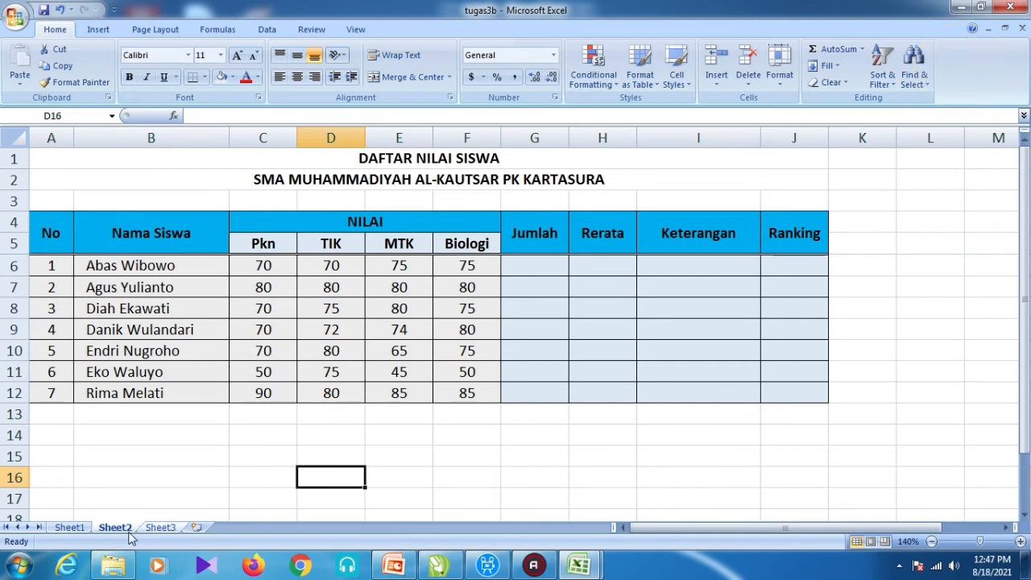
{"action": "left_click", "coordinate": [69, 528]}
{"action": "left_click", "coordinate": [276, 454]}
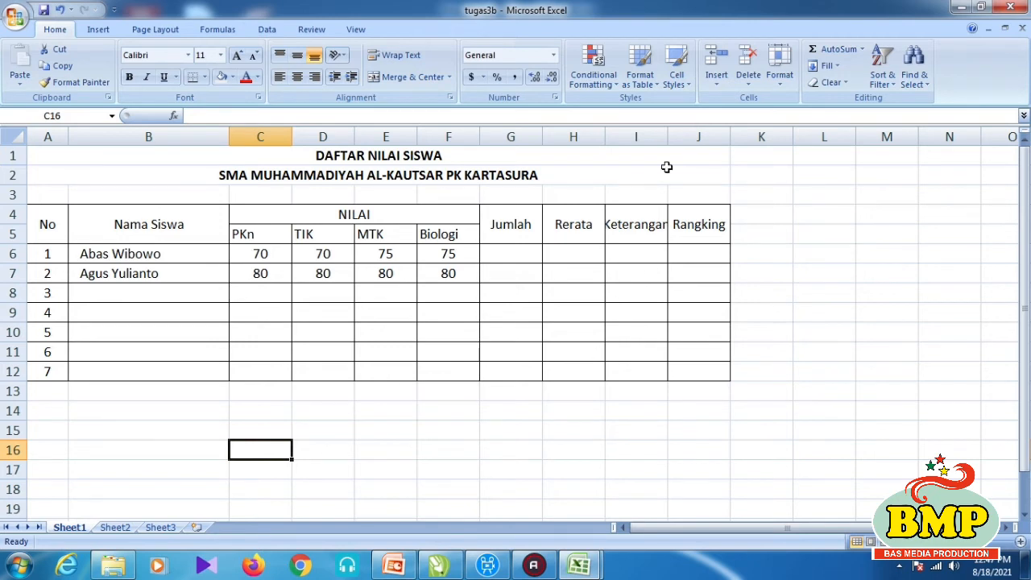
{"action": "left_click_drag", "start_coordinate": [666, 140], "coordinate": [678, 141]}
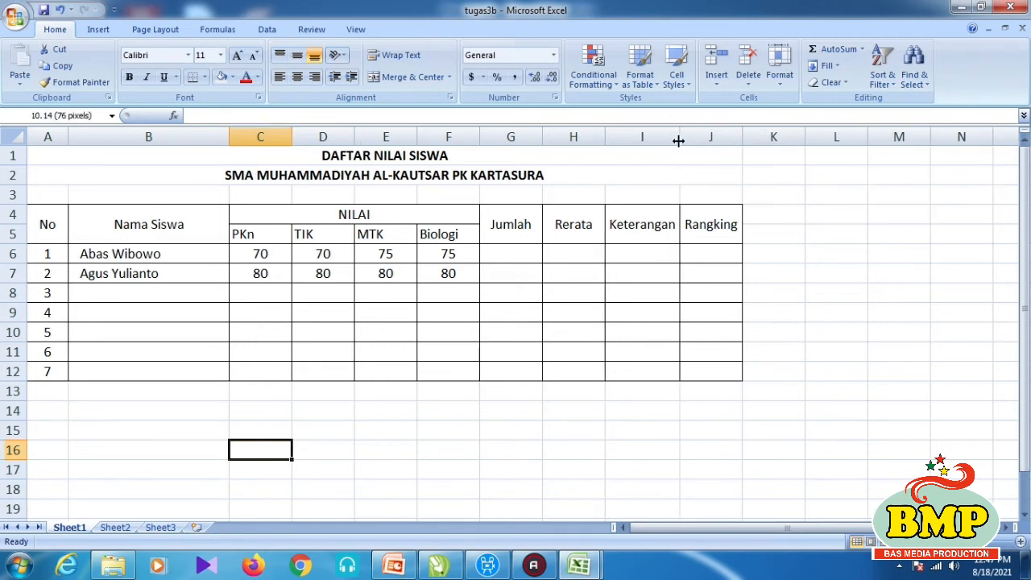
{"action": "left_click_drag", "start_coordinate": [253, 238], "coordinate": [424, 235]}
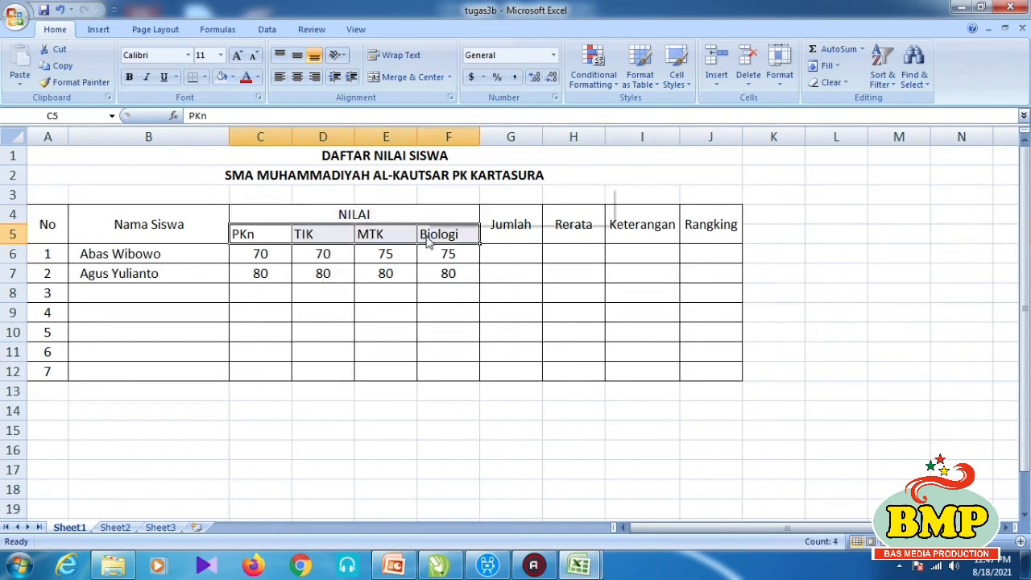
- Set horizontal and vertical Center on subject headings C5:F5, then compare with Sheet2
{"action": "right_click", "coordinate": [424, 235]}
{"action": "left_click", "coordinate": [482, 415]}
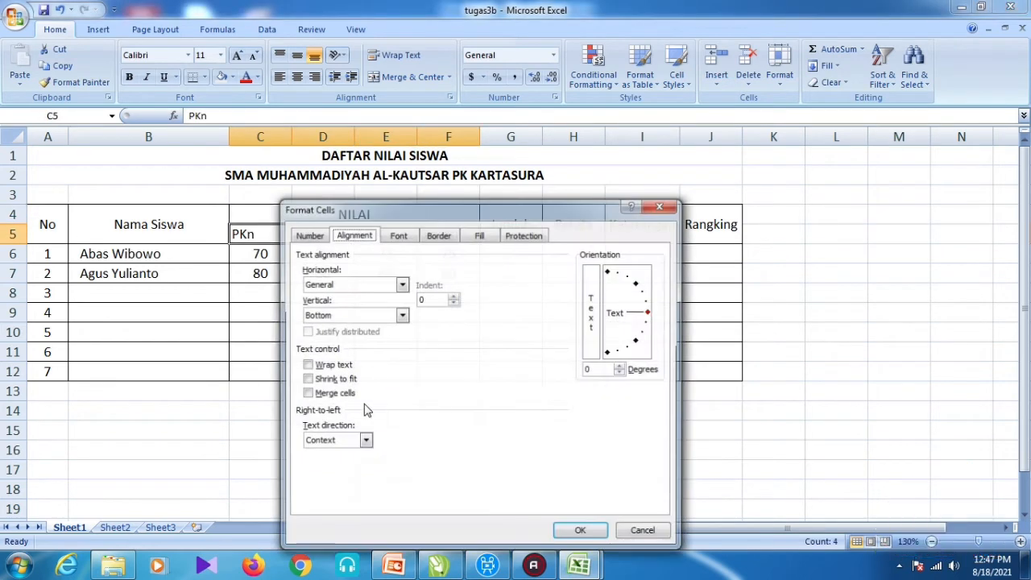
{"action": "left_click", "coordinate": [346, 315]}
{"action": "left_click", "coordinate": [338, 336]}
{"action": "left_click", "coordinate": [347, 283]}
{"action": "left_click", "coordinate": [340, 317]}
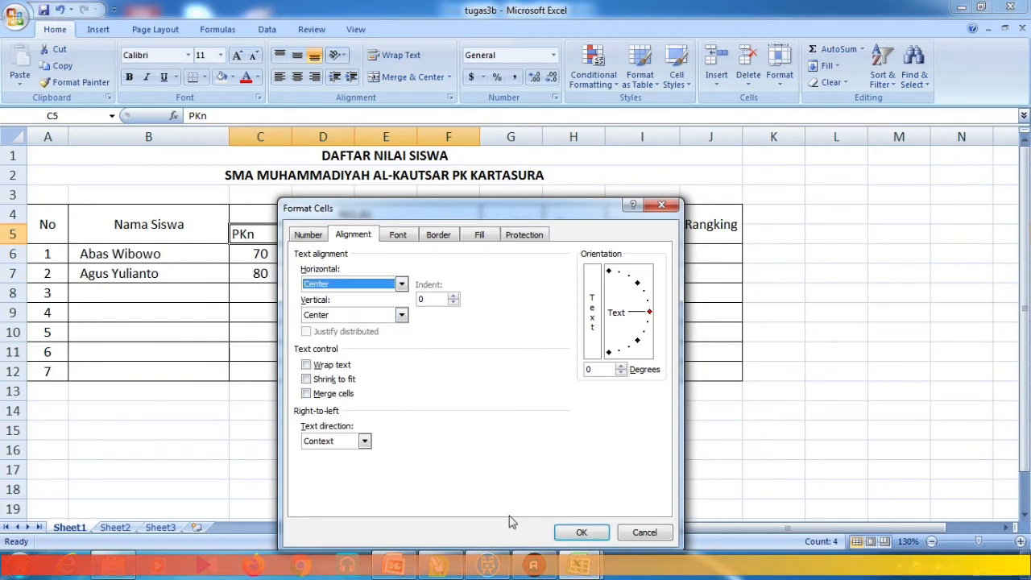
{"action": "left_click", "coordinate": [582, 532]}
{"action": "left_click", "coordinate": [464, 470]}
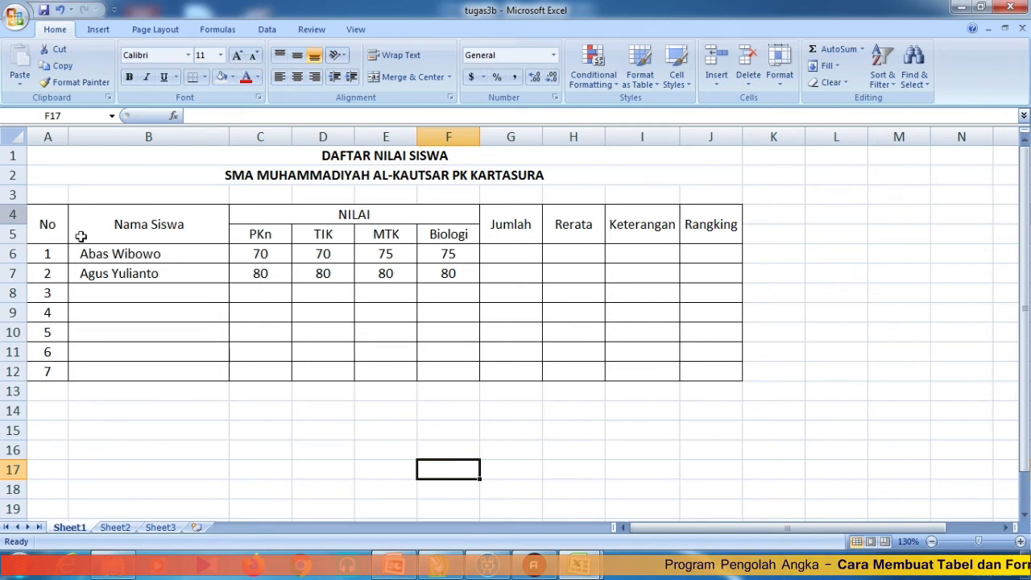
{"action": "left_click", "coordinate": [115, 527]}
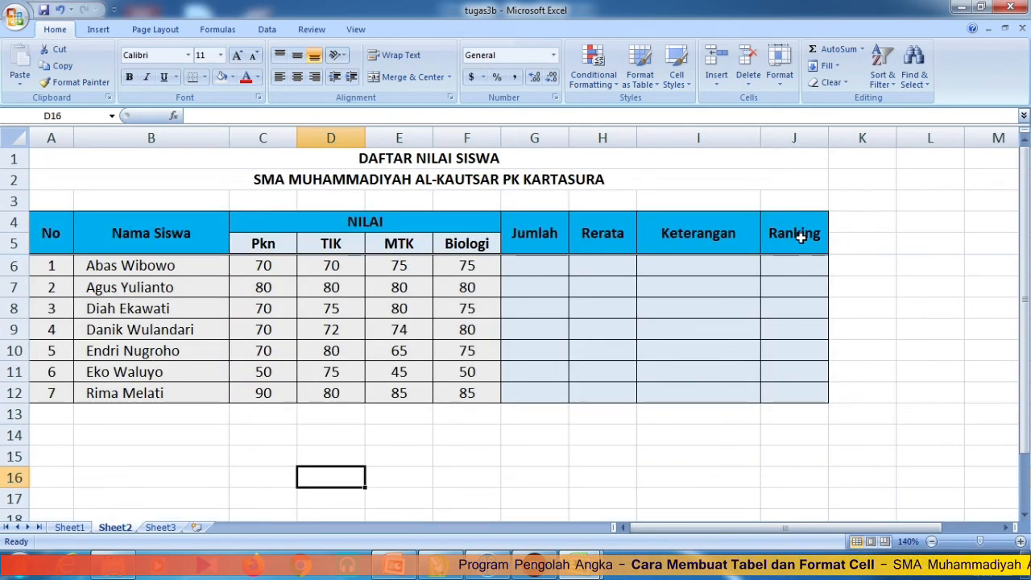
- On Sheet1, fill header rows A4:J5 light blue, also via Format Cells > Fill
{"action": "left_click", "coordinate": [71, 528]}
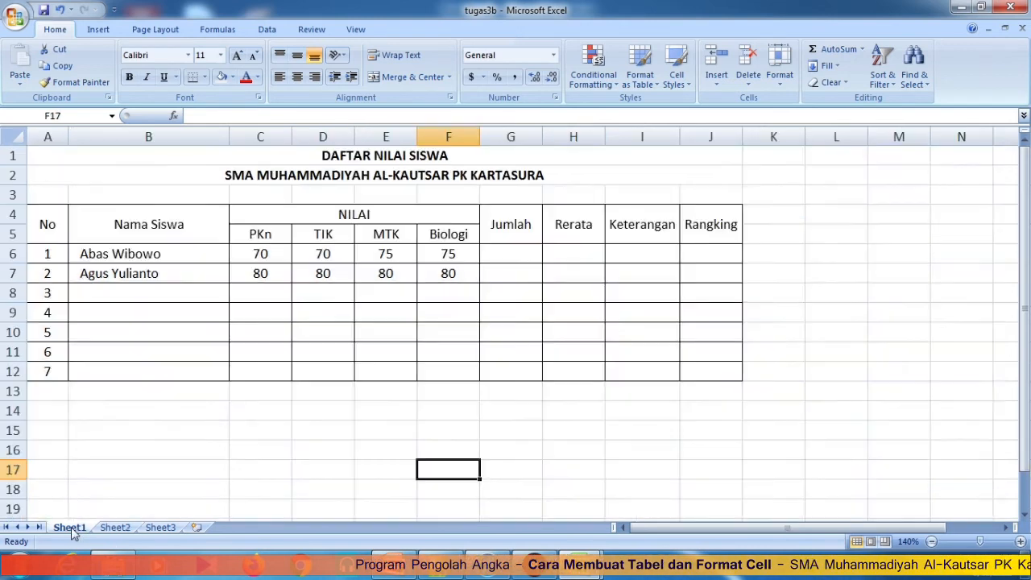
{"action": "left_click_drag", "start_coordinate": [45, 230], "coordinate": [712, 232]}
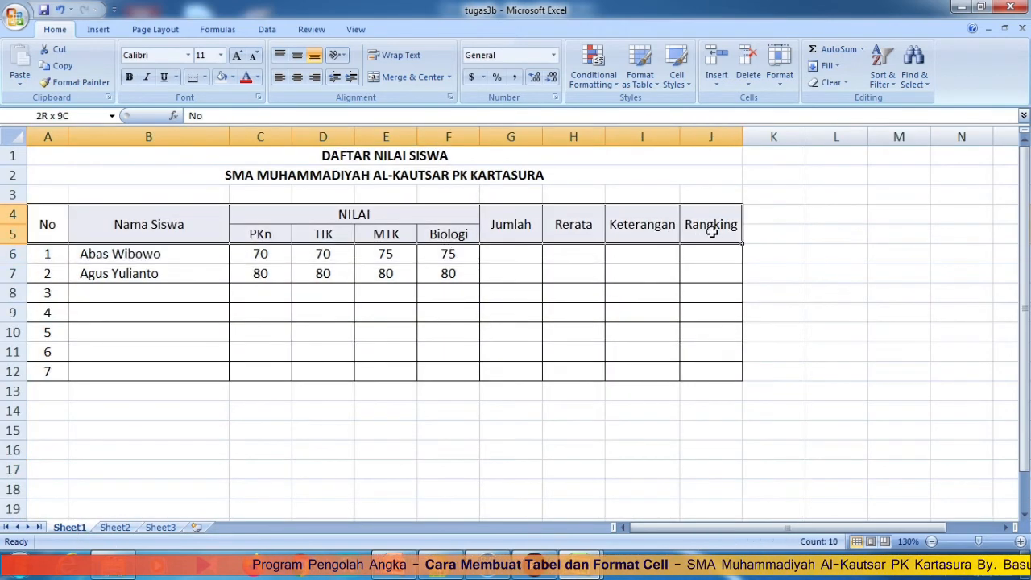
{"action": "left_click", "coordinate": [232, 77]}
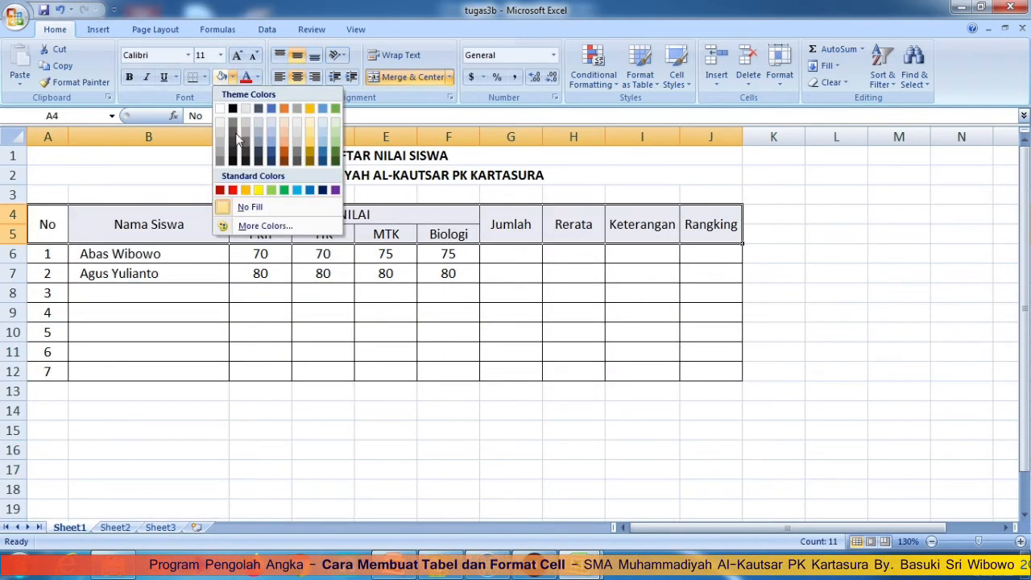
{"action": "left_click", "coordinate": [297, 191]}
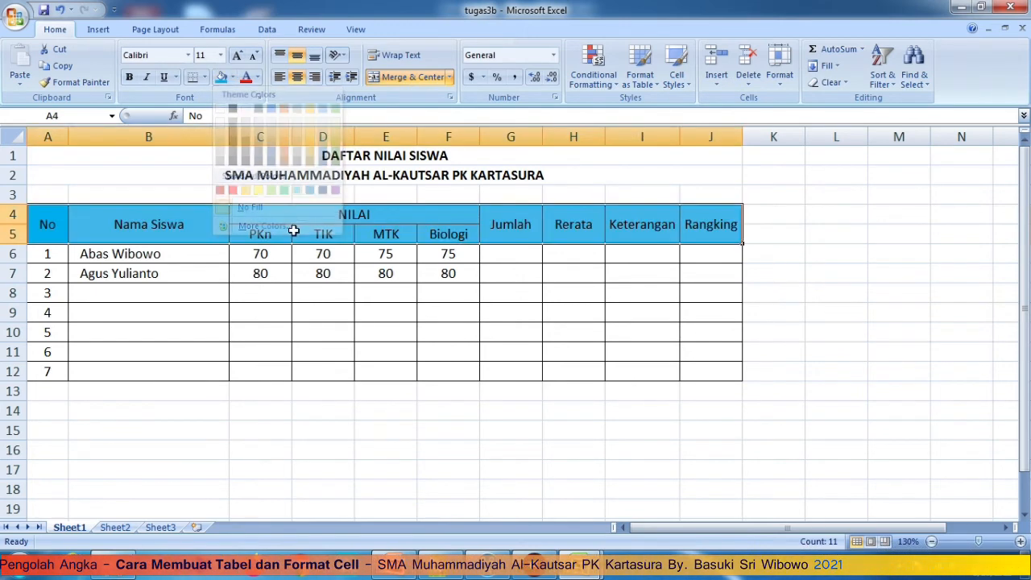
{"action": "left_click", "coordinate": [785, 83]}
{"action": "left_click", "coordinate": [805, 360]}
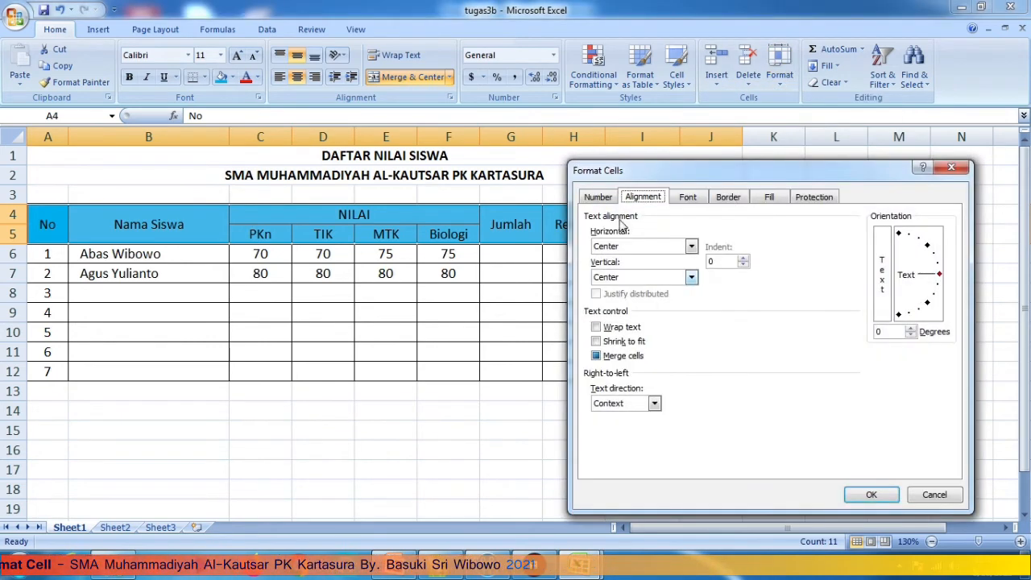
{"action": "left_click", "coordinate": [769, 196]}
{"action": "left_click", "coordinate": [679, 347]}
{"action": "left_click", "coordinate": [857, 496]}
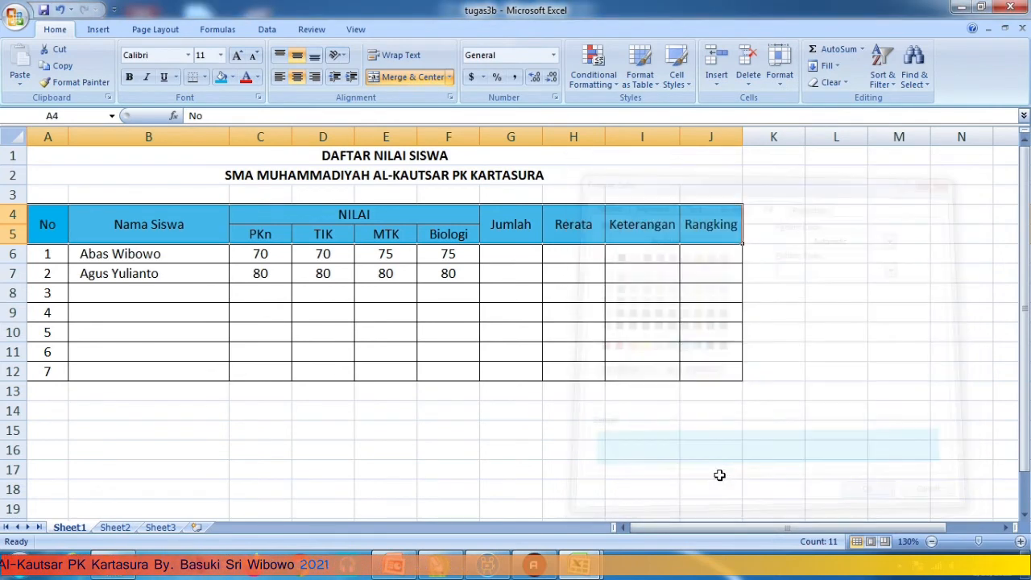
- Give the subject-name headings C5:F5 a pale fill colour
{"action": "left_click", "coordinate": [711, 472]}
{"action": "left_click_drag", "start_coordinate": [246, 234], "coordinate": [449, 234]}
{"action": "left_click", "coordinate": [233, 77]}
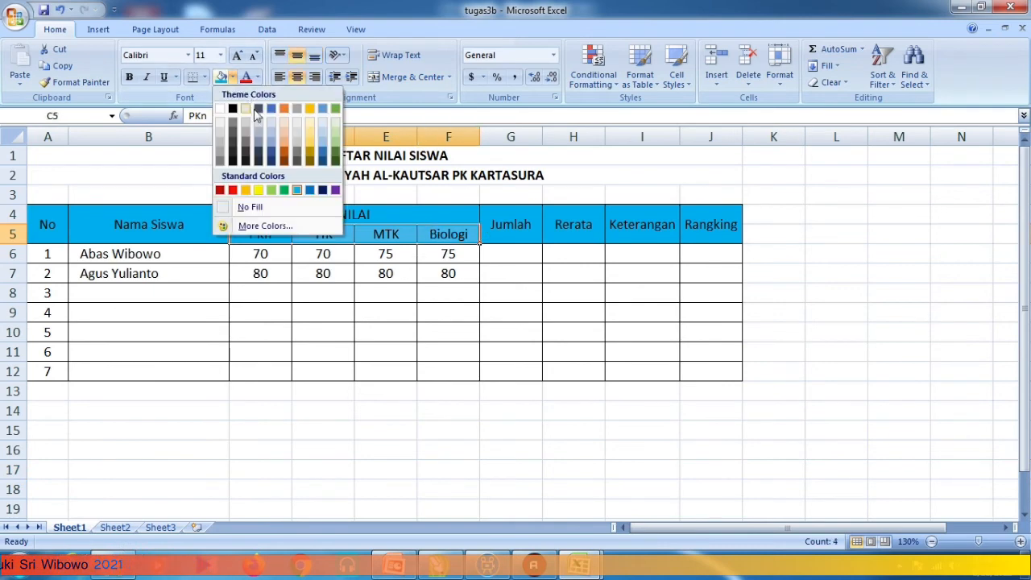
{"action": "left_click", "coordinate": [298, 122]}
{"action": "left_click", "coordinate": [448, 486]}
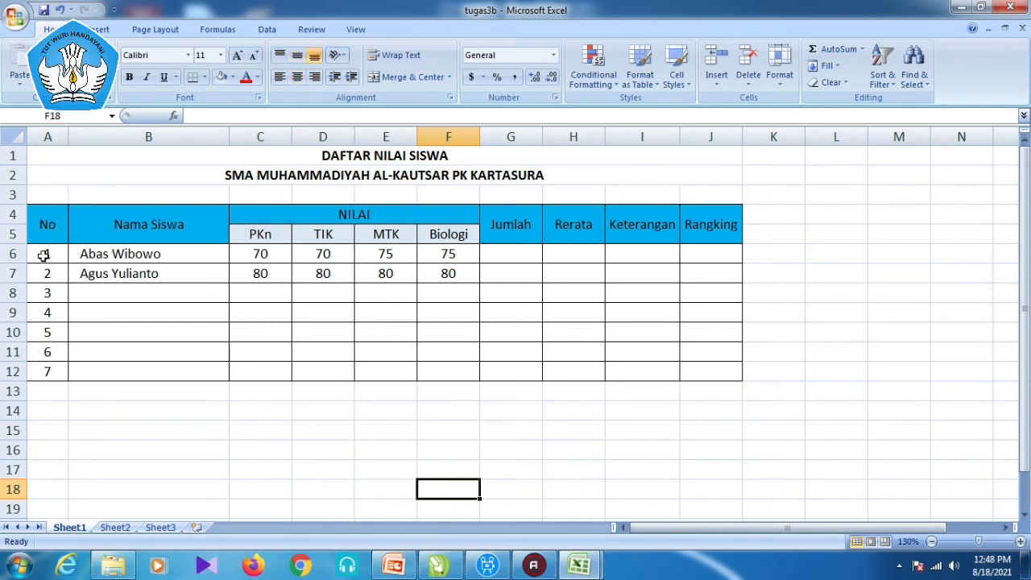
- Check Sheet2, then shade the Jumlah to Rangking data cells G6:J12 light blue on Sheet1
{"action": "left_click", "coordinate": [117, 528]}
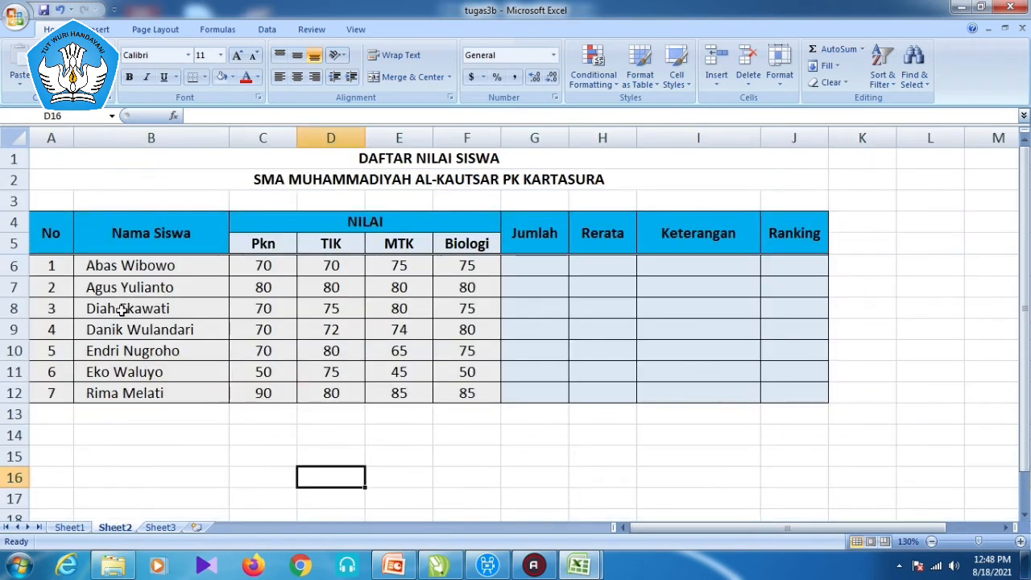
{"action": "scroll", "coordinate": [460, 383], "scroll_direction": "up", "scroll_amount": 1, "text": "ctrl"}
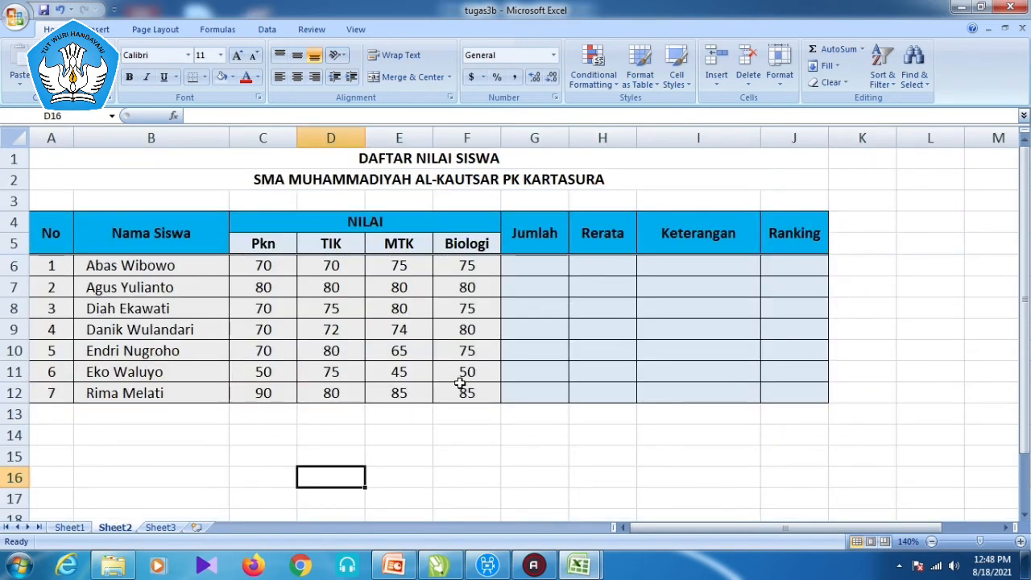
{"action": "left_click", "coordinate": [77, 528]}
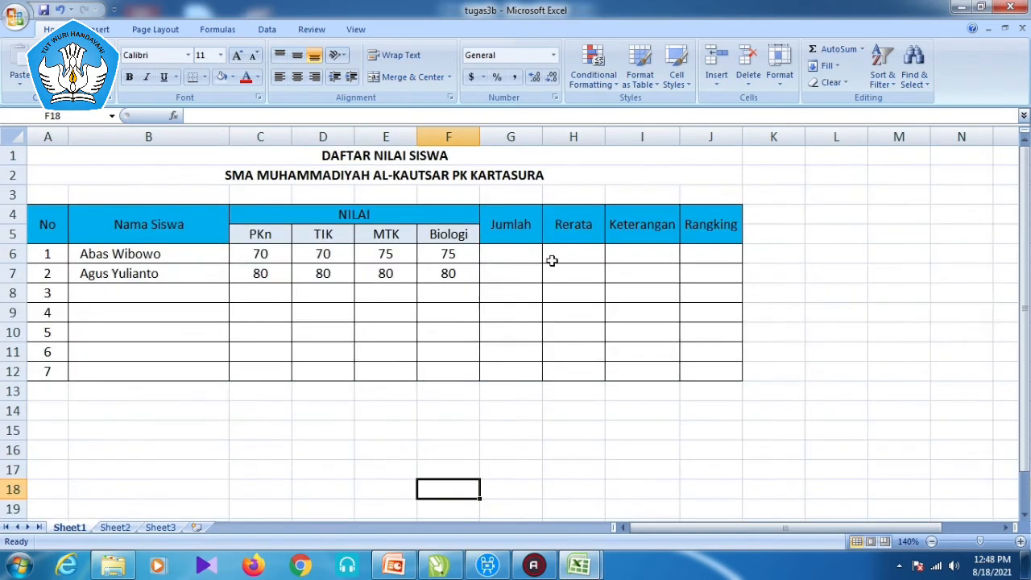
{"action": "left_click_drag", "start_coordinate": [501, 253], "coordinate": [697, 372]}
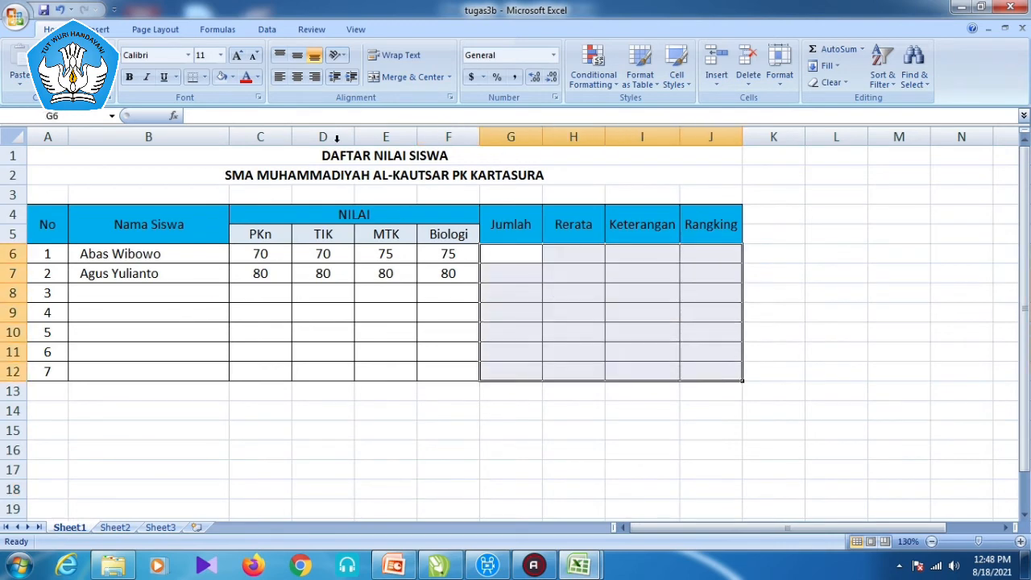
{"action": "left_click", "coordinate": [222, 78]}
- Shade the number, name and score cells A6:F12 light grey, then view Sheet2
{"action": "left_click_drag", "start_coordinate": [49, 254], "coordinate": [419, 310]}
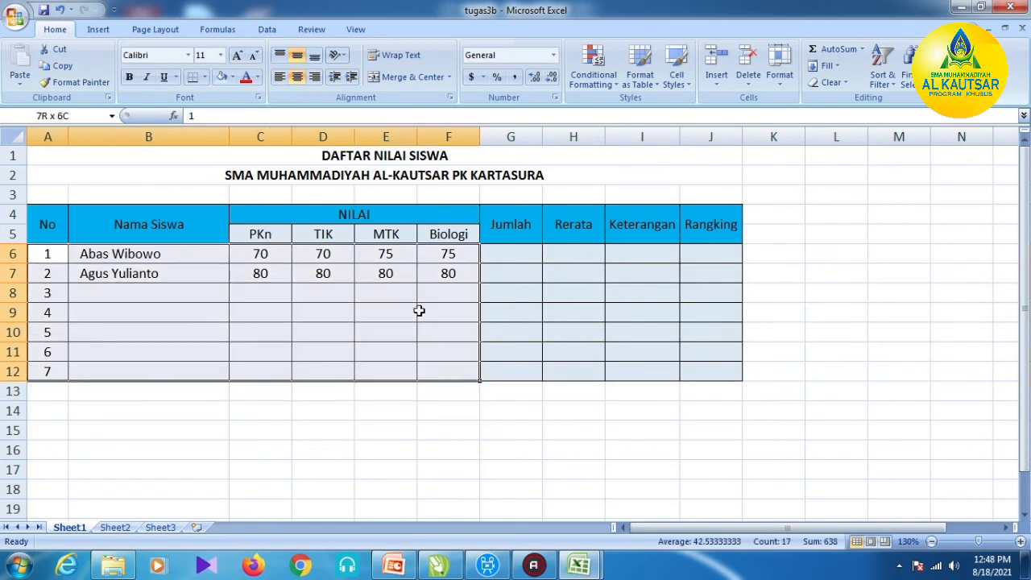
{"action": "left_click", "coordinate": [231, 76]}
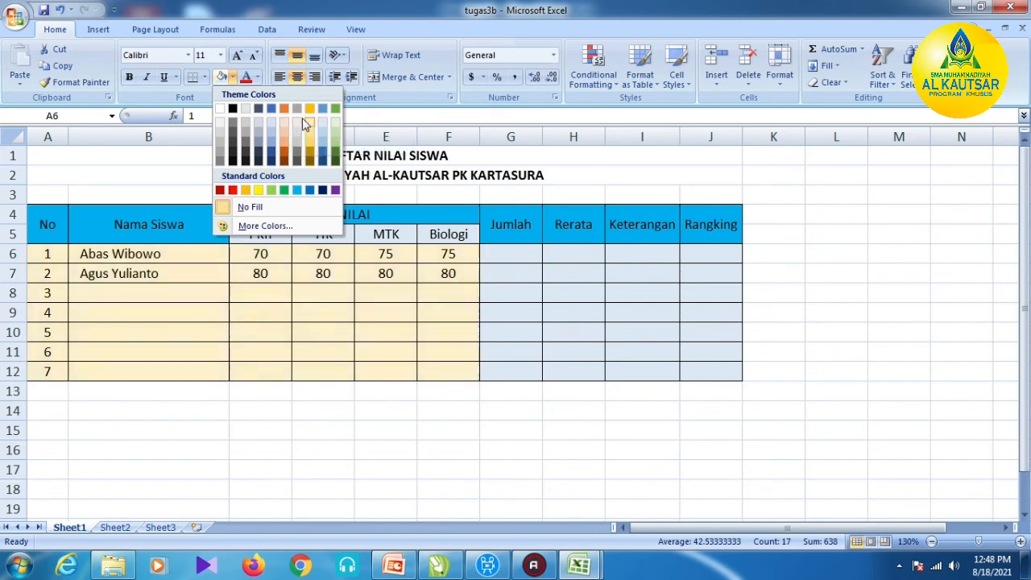
{"action": "left_click", "coordinate": [301, 122]}
{"action": "left_click", "coordinate": [478, 469]}
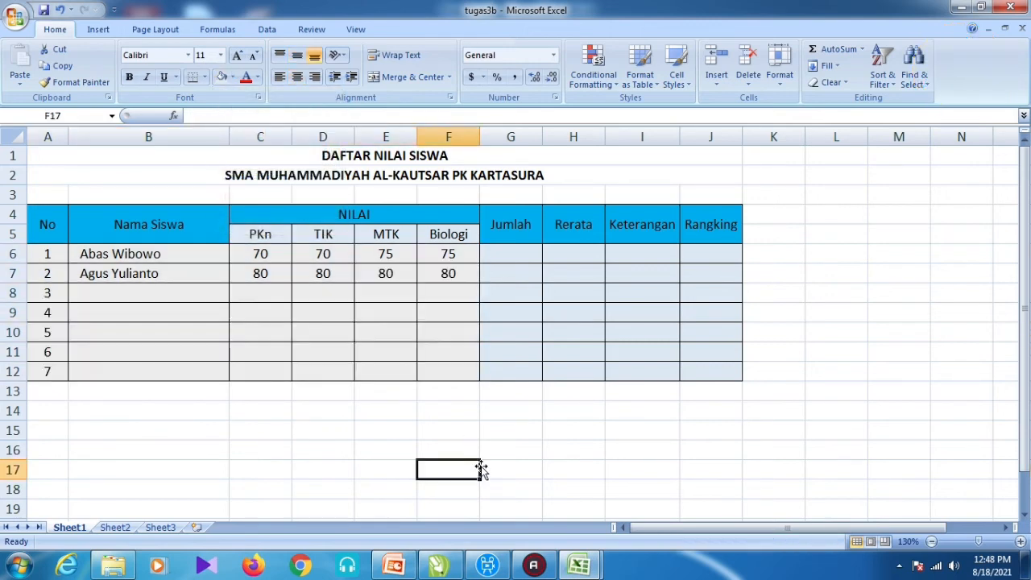
{"action": "left_click", "coordinate": [114, 527]}
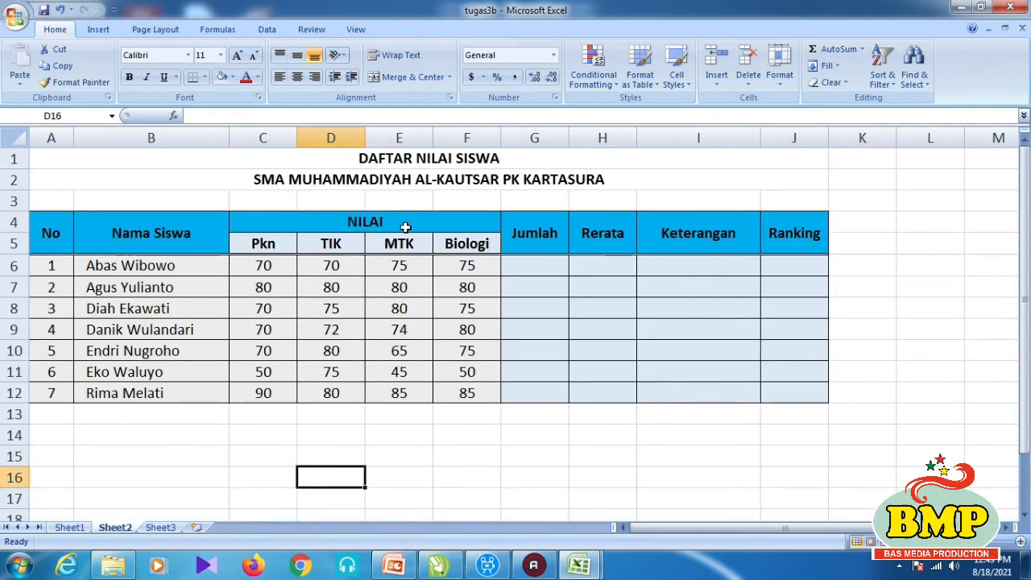
- Make the header cells A4:J5, No through Rangking, bold on Sheet1
{"action": "left_click", "coordinate": [69, 527]}
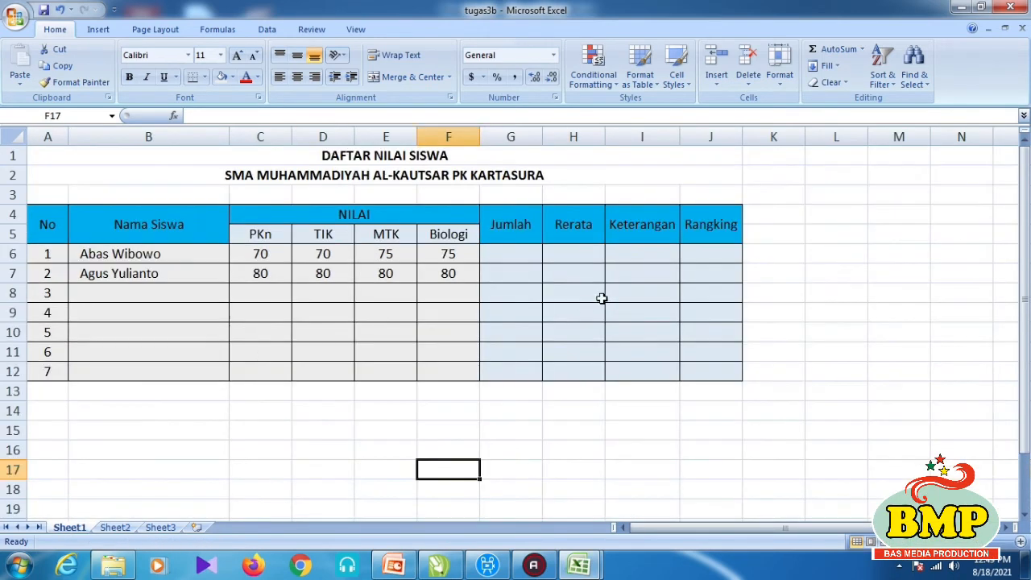
{"action": "left_click_drag", "start_coordinate": [702, 234], "coordinate": [51, 235]}
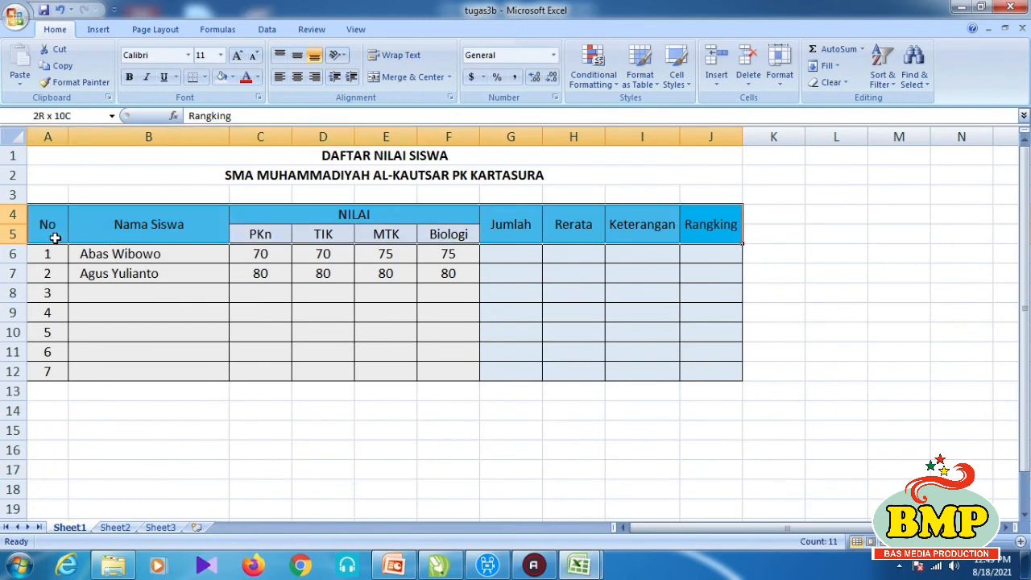
{"action": "left_click", "coordinate": [129, 76]}
{"action": "left_click", "coordinate": [886, 331]}
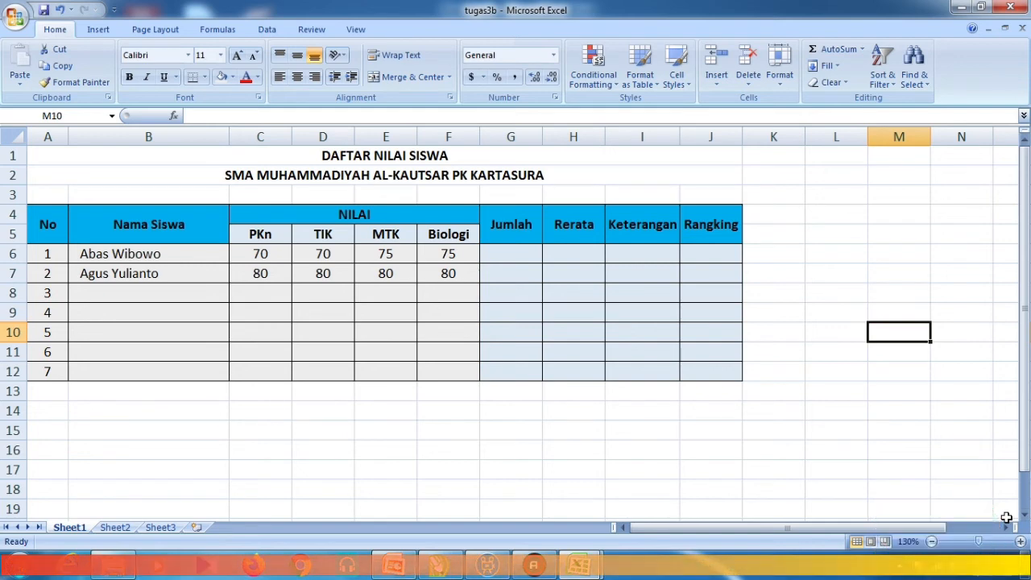
{"action": "left_click", "coordinate": [907, 423]}
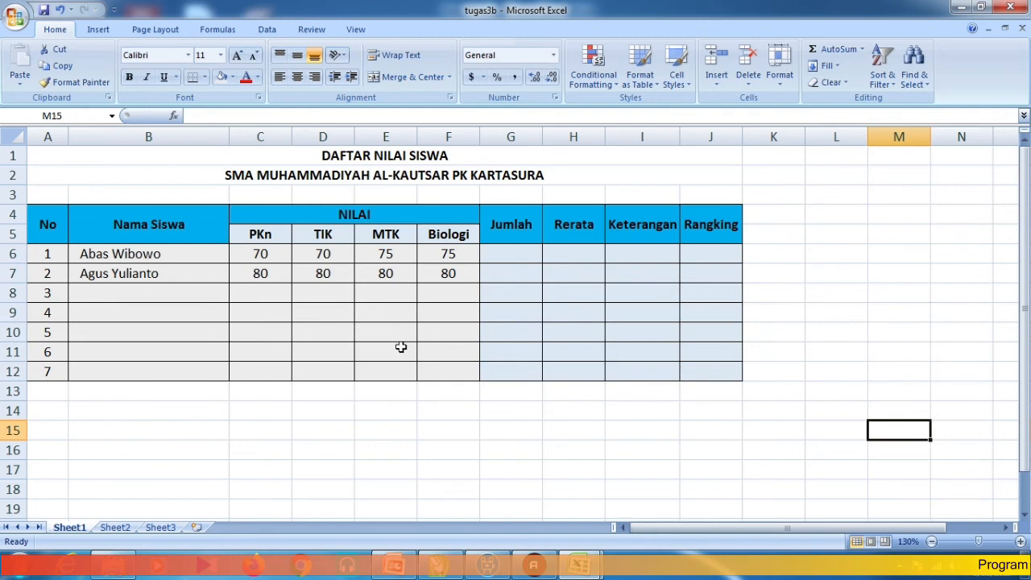
- Compare with Sheet2's reference table, then select the first student row 6 on Sheet1
{"action": "left_click", "coordinate": [119, 527]}
{"action": "scroll", "coordinate": [461, 286], "scroll_direction": "up", "scroll_amount": 1, "text": "ctrl"}
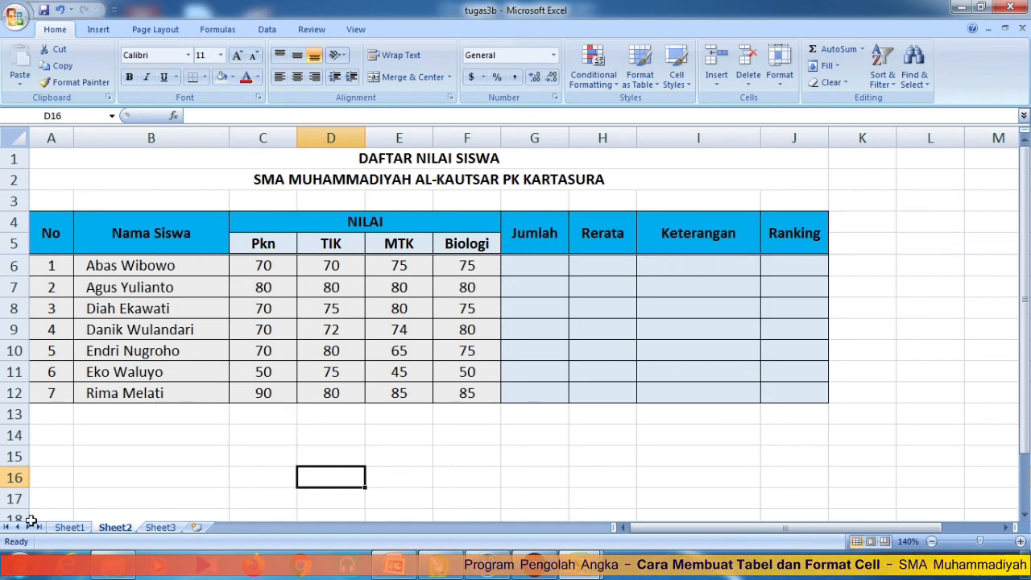
{"action": "left_click", "coordinate": [69, 527]}
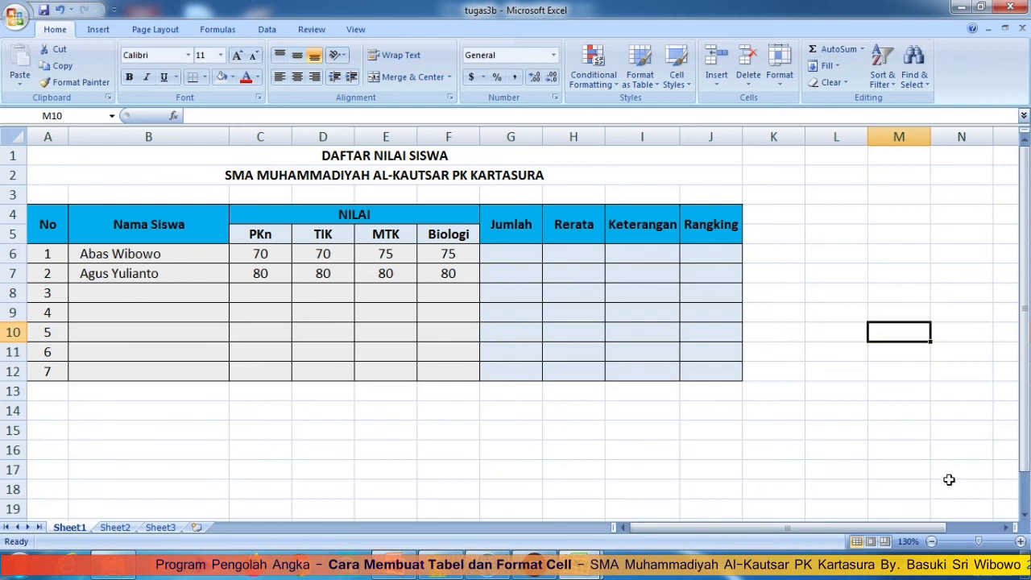
{"action": "left_click", "coordinate": [906, 424]}
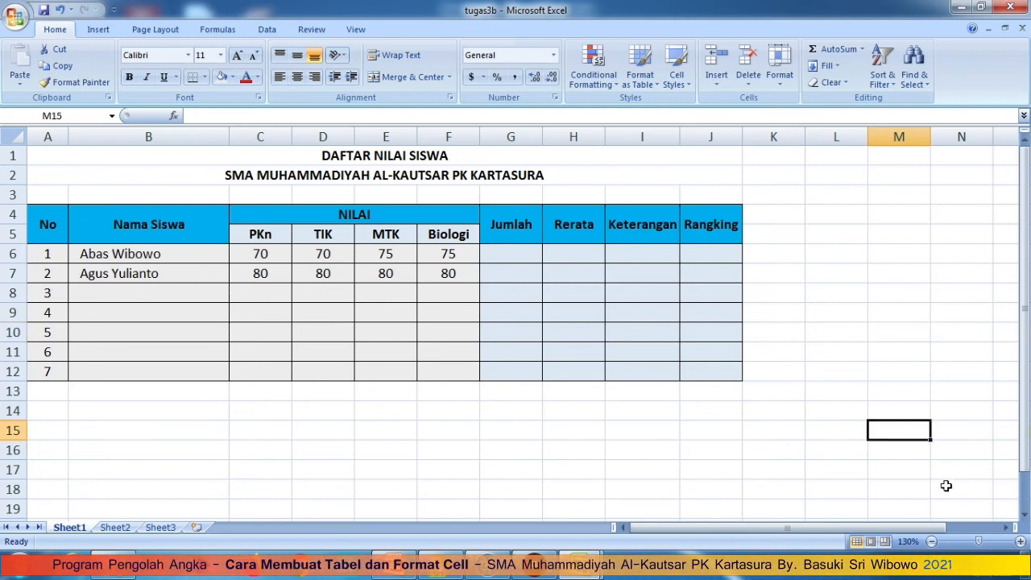
{"action": "left_click", "coordinate": [117, 528]}
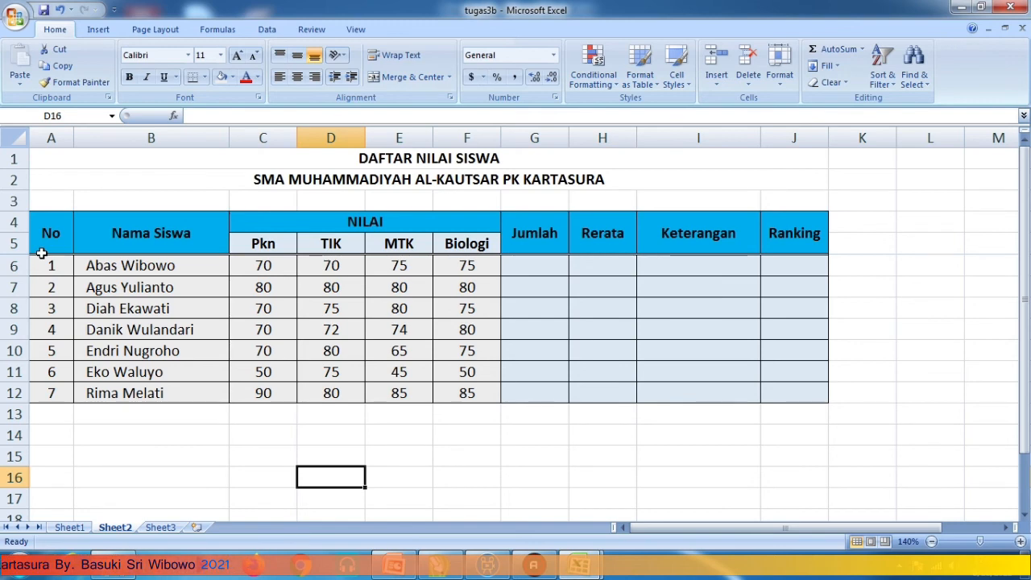
{"action": "left_click", "coordinate": [68, 527]}
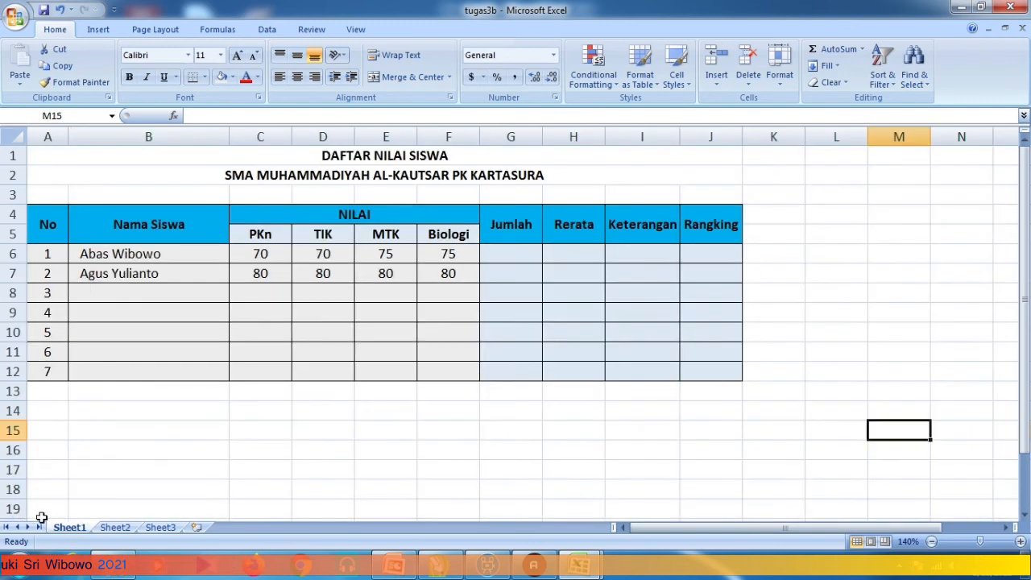
{"action": "scroll", "coordinate": [44, 251], "scroll_direction": "down", "scroll_amount": 1}
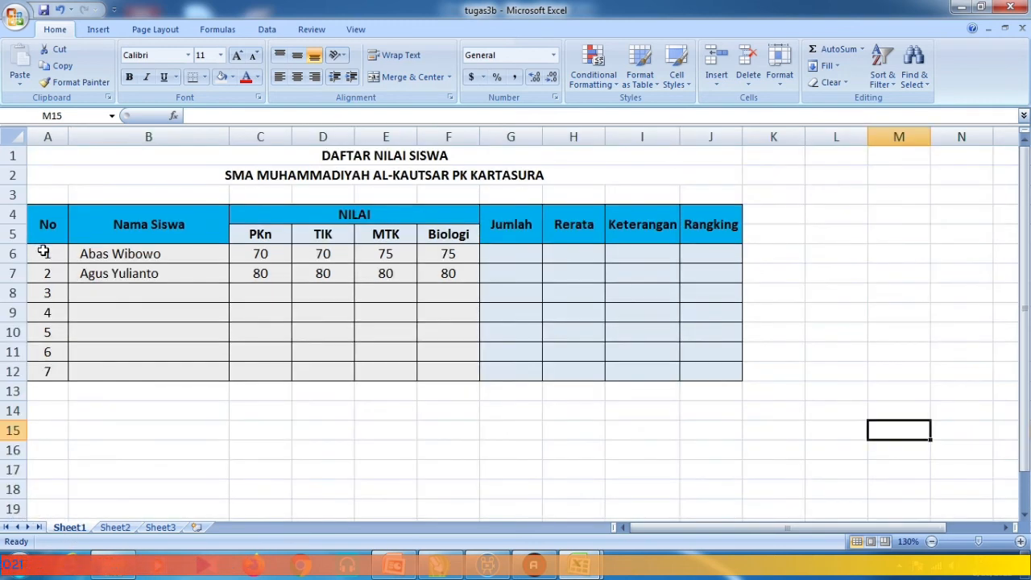
{"action": "left_click_drag", "start_coordinate": [44, 252], "coordinate": [700, 254]}
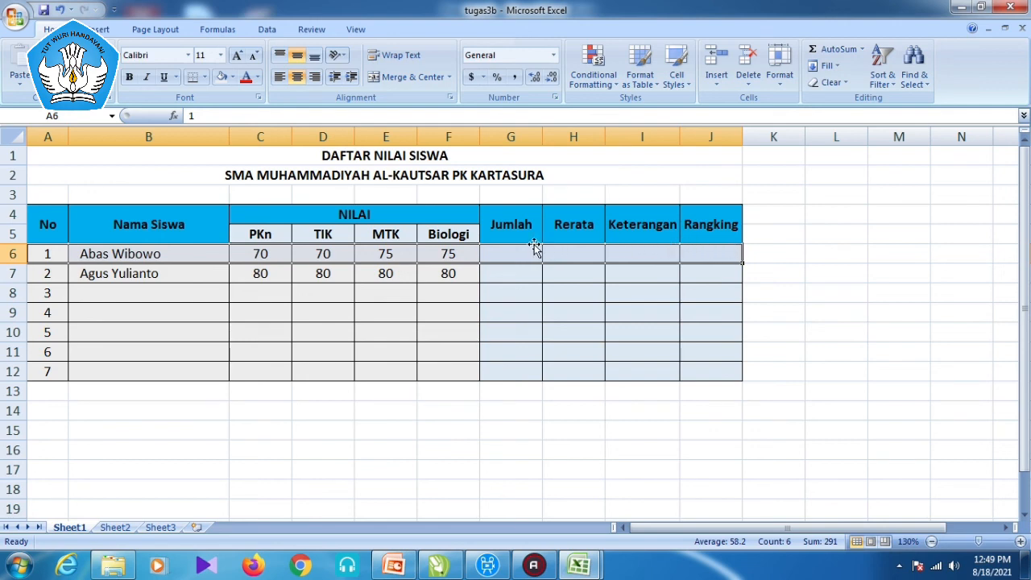
- Add a double-line top border to row 6 through Format Cells, then view Sheet2
{"action": "right_click", "coordinate": [500, 252]}
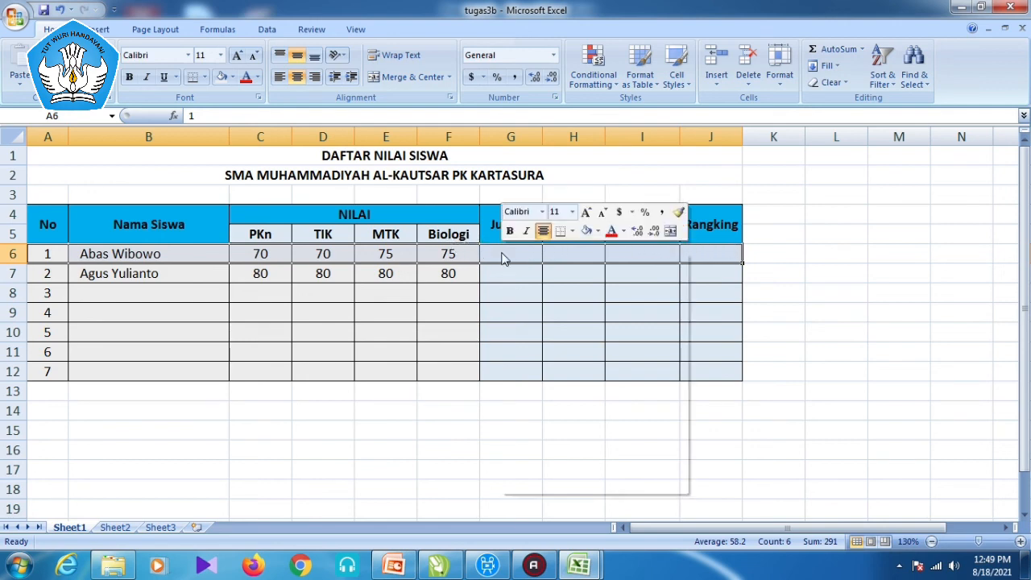
{"action": "left_click", "coordinate": [564, 433]}
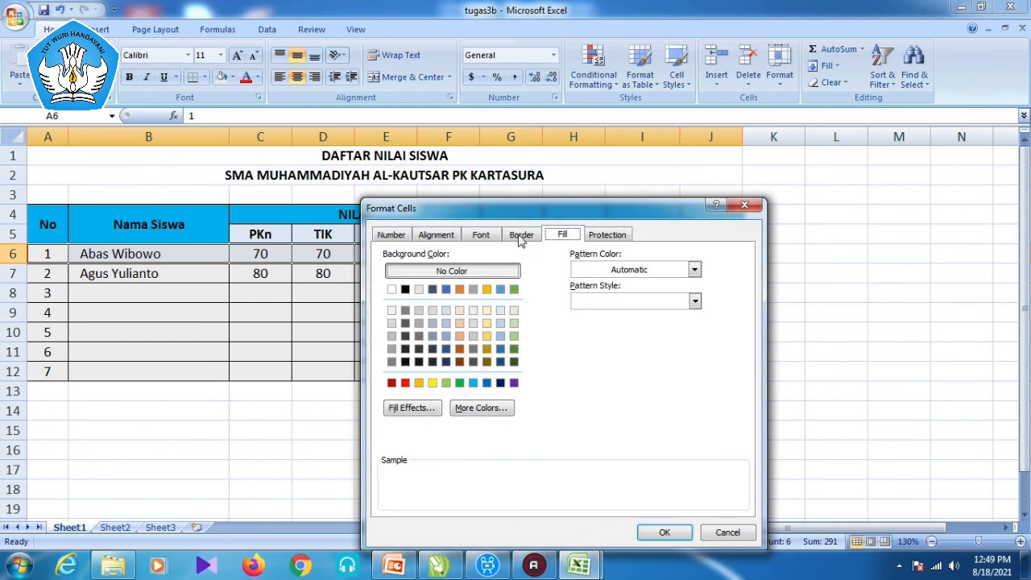
{"action": "left_click", "coordinate": [521, 234]}
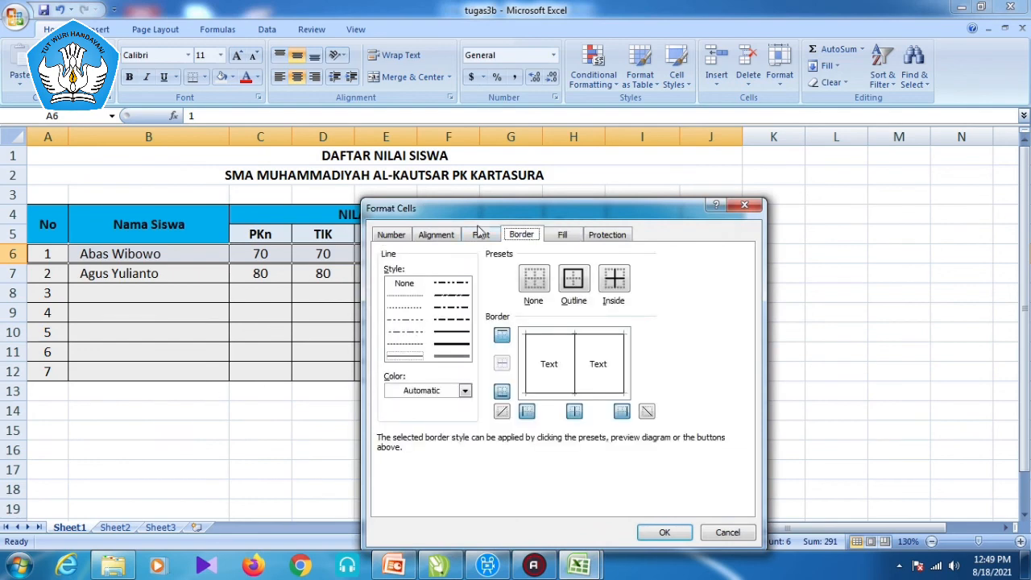
{"action": "left_click_drag", "start_coordinate": [495, 202], "coordinate": [717, 190]}
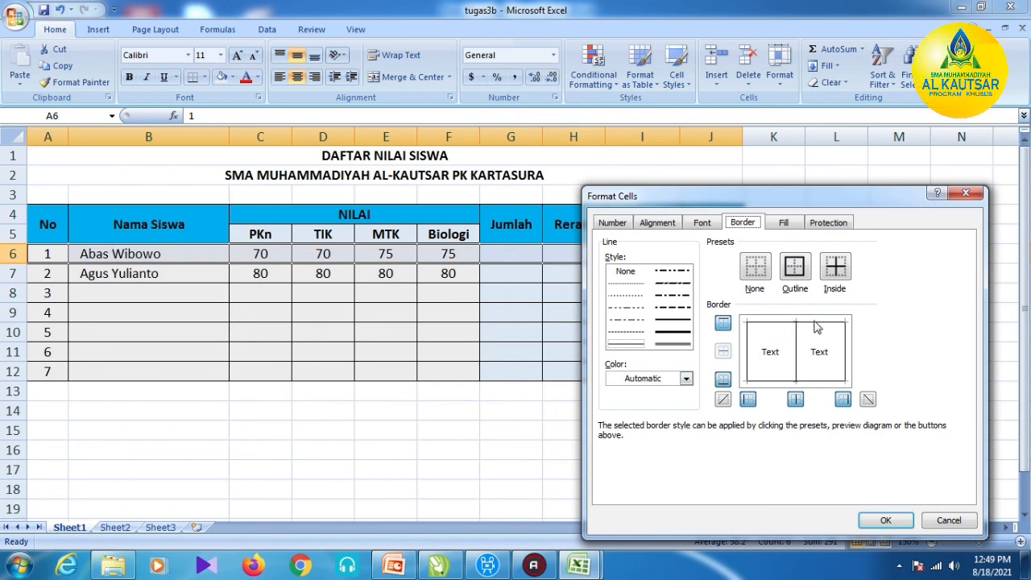
{"action": "left_click", "coordinate": [665, 345]}
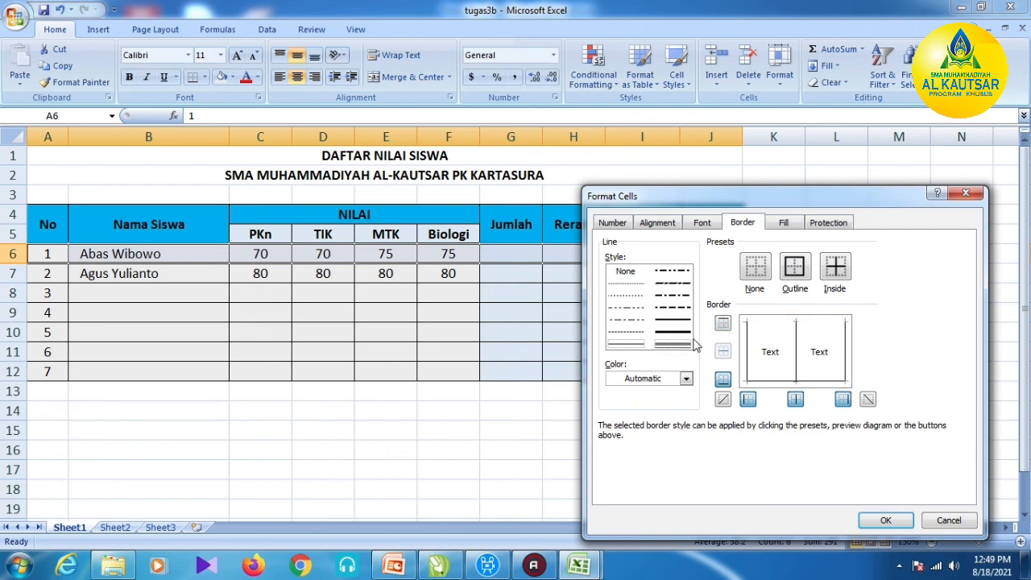
{"action": "left_click", "coordinate": [772, 324]}
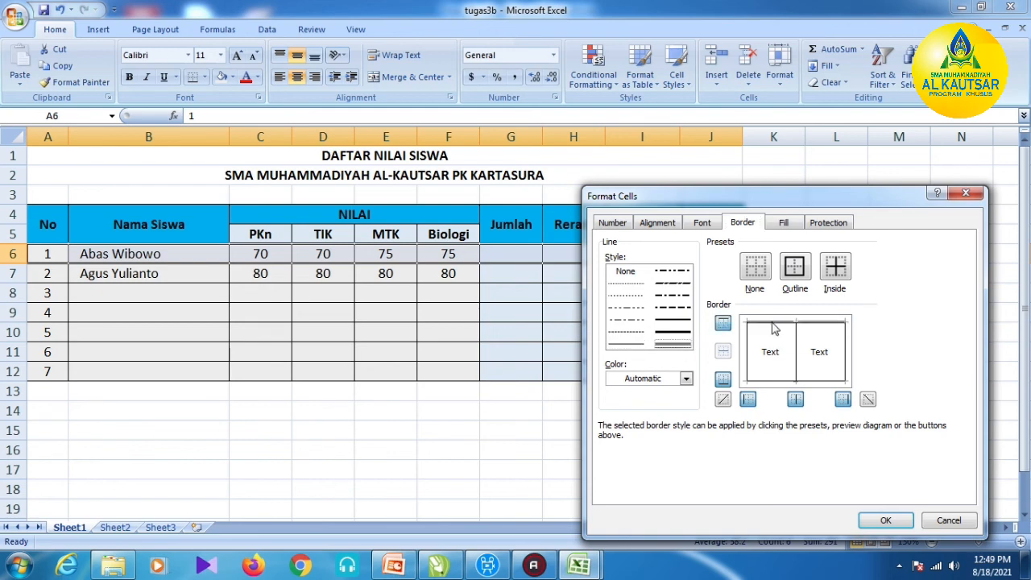
{"action": "left_click", "coordinate": [885, 522]}
{"action": "left_click", "coordinate": [676, 470]}
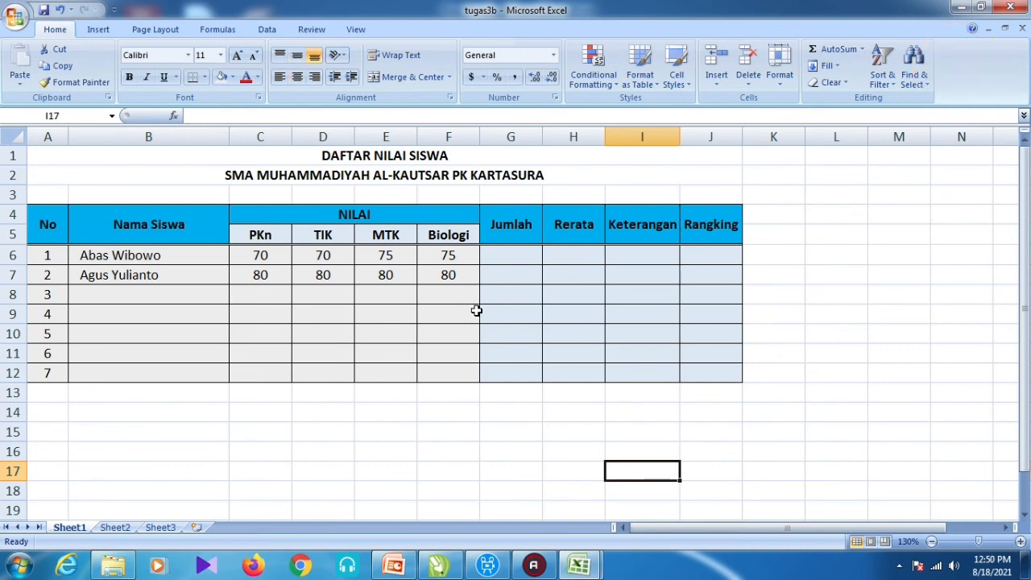
{"action": "left_click", "coordinate": [113, 528]}
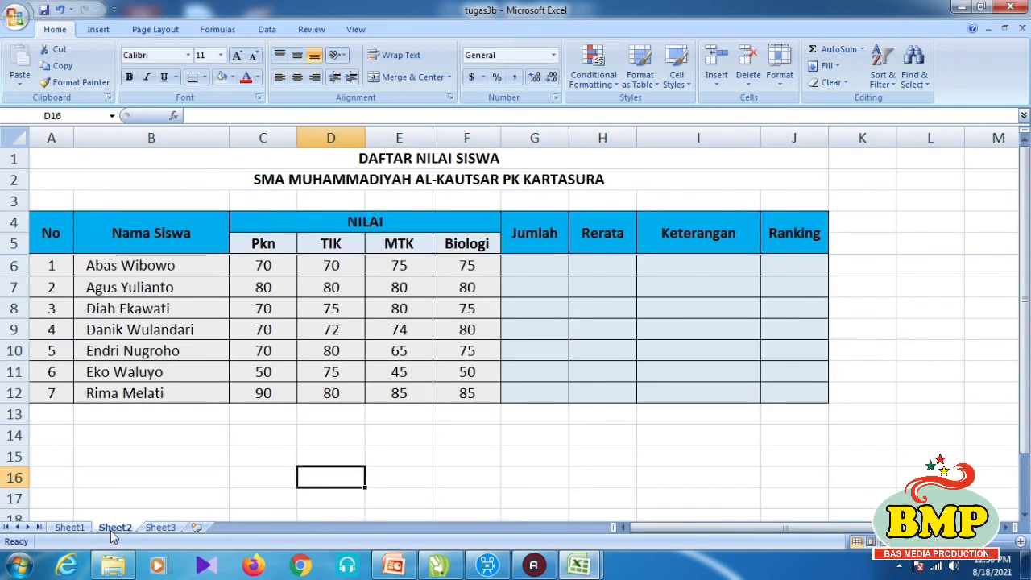
- Go back to Sheet1 and deselect the empty data cells in rows 8–12
{"action": "left_click", "coordinate": [64, 528]}
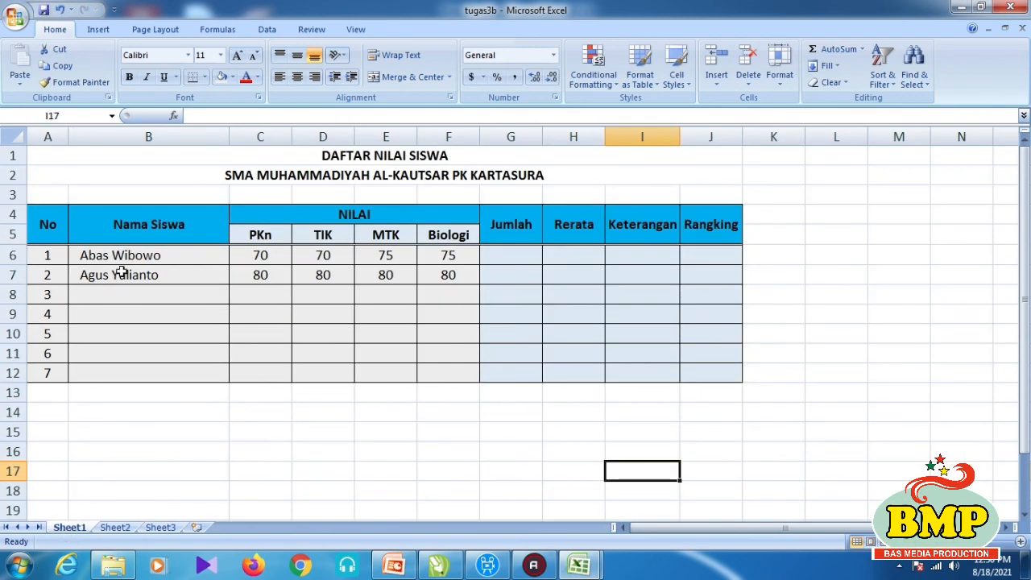
{"action": "left_click_drag", "start_coordinate": [118, 294], "coordinate": [427, 372]}
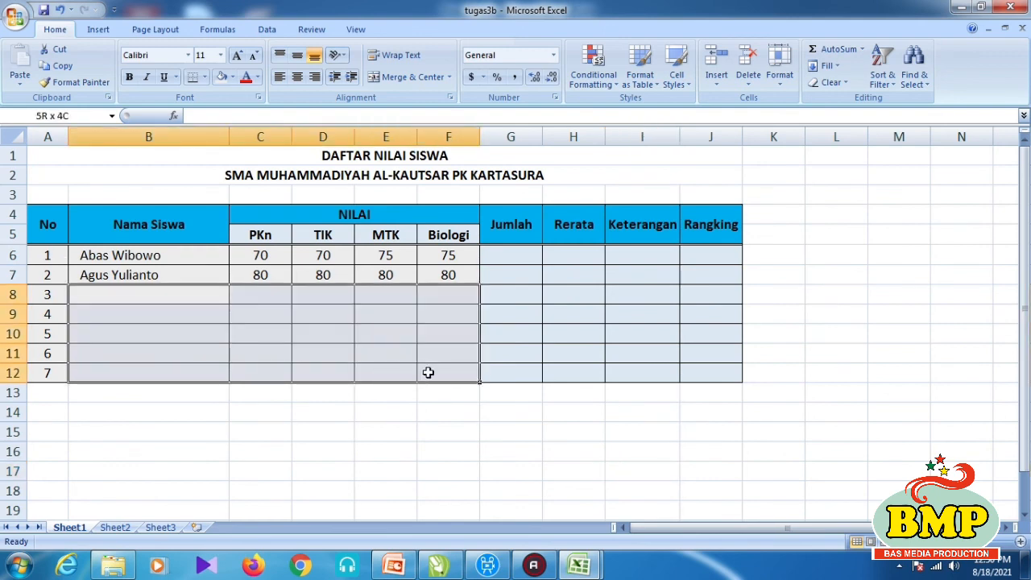
{"action": "left_click", "coordinate": [459, 437]}
{"action": "left_click", "coordinate": [910, 504]}
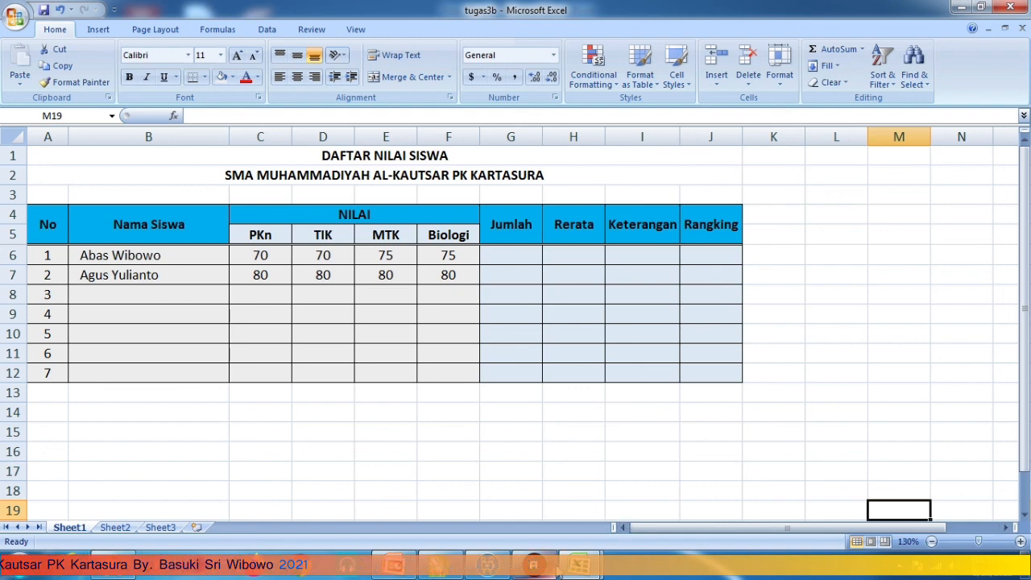
{"action": "mouse_move", "coordinate": [568, 538]}
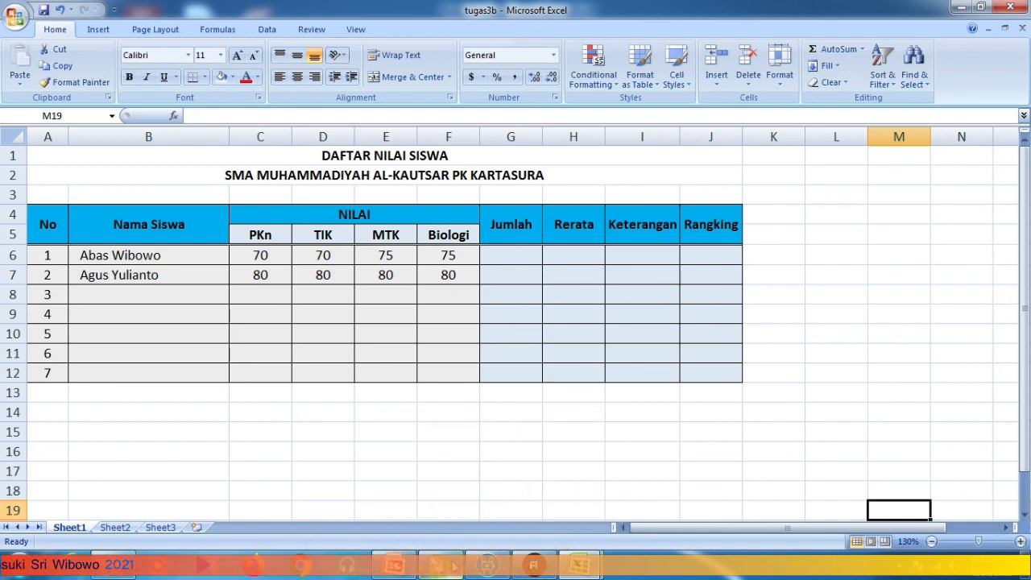